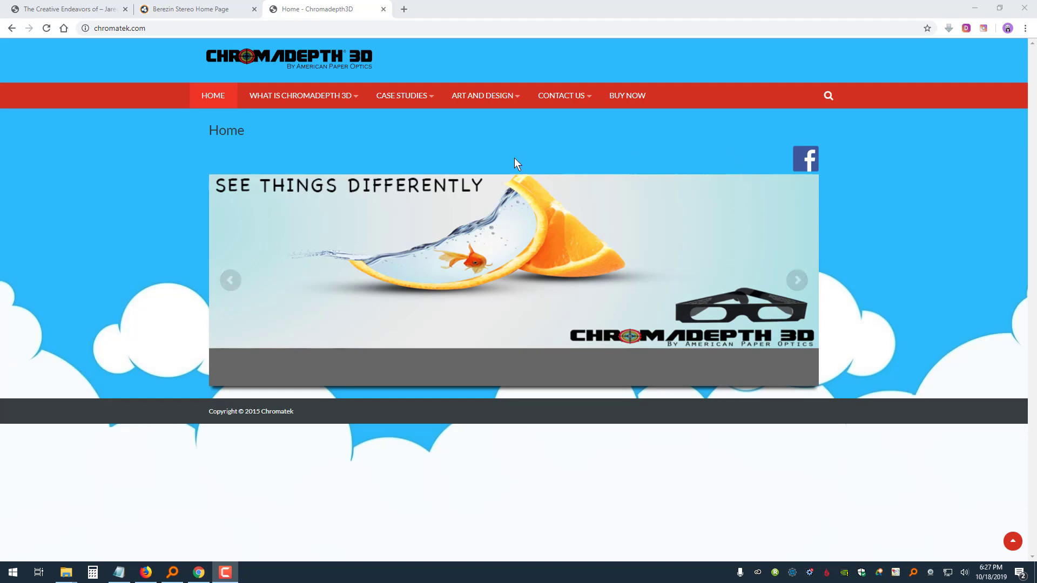
Open the 3D Glasses category page on the Berezin Stereo Photography Products site.
{"action": "left_click", "coordinate": [223, 11]}
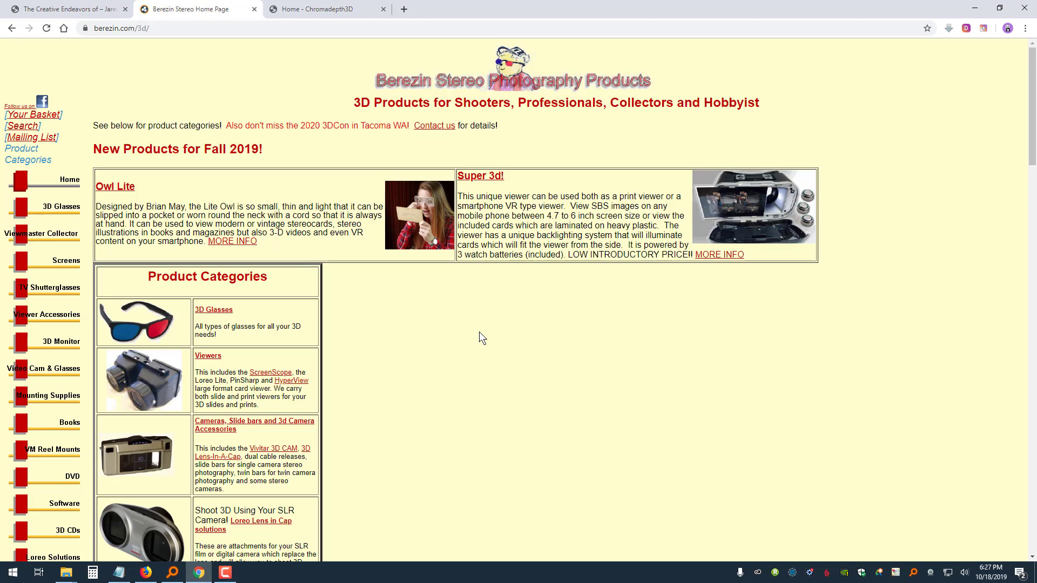
{"action": "scroll", "coordinate": [329, 264], "scroll_direction": "down", "scroll_amount": 4}
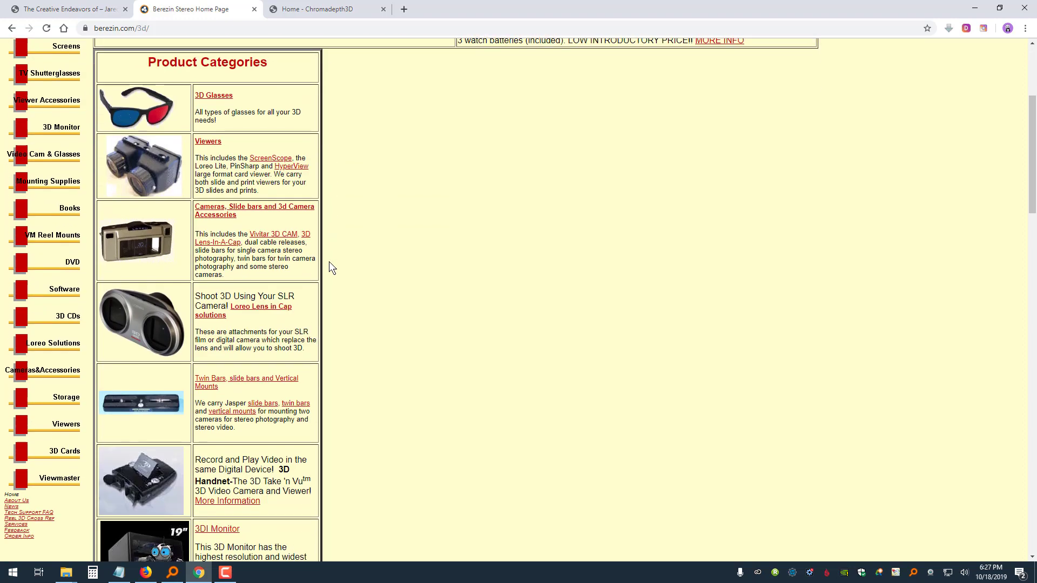
{"action": "scroll", "coordinate": [329, 265], "scroll_direction": "up", "scroll_amount": 1}
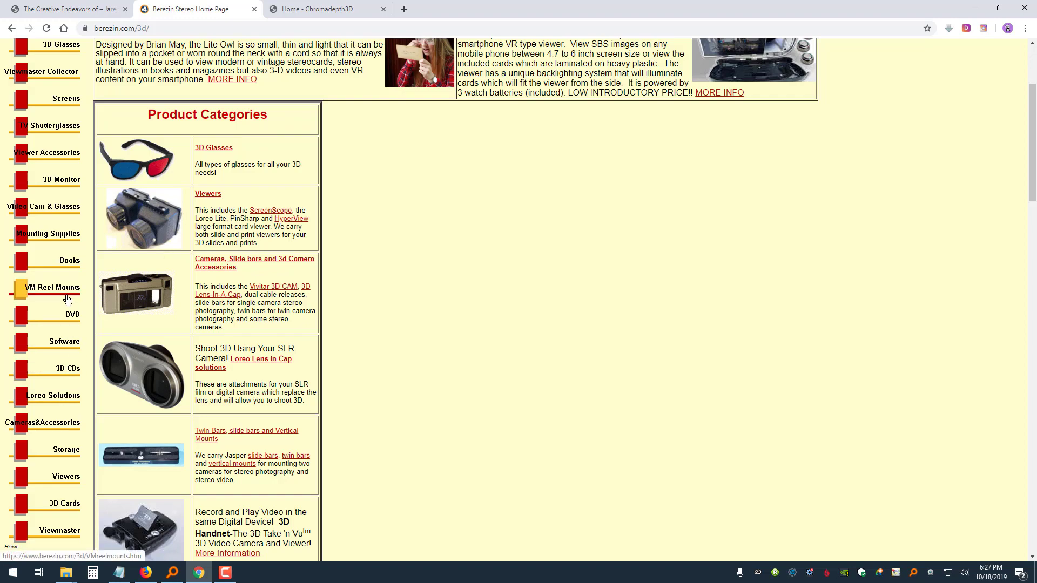
{"action": "scroll", "coordinate": [69, 275], "scroll_direction": "up", "scroll_amount": 1}
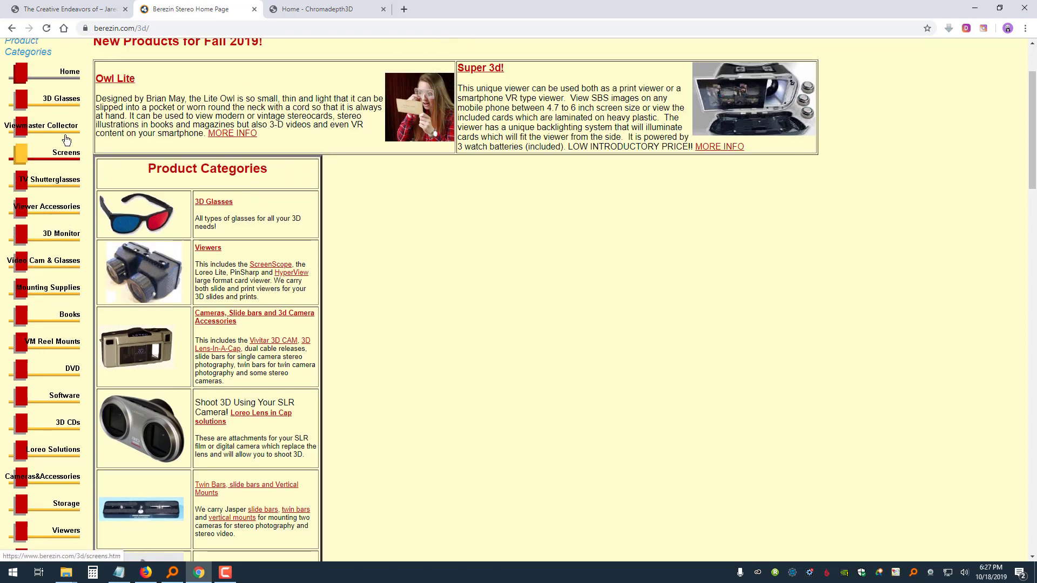
{"action": "left_click", "coordinate": [62, 99]}
Look through the 3D Glasses page for the ChromaDepth Glasses section and its HD, Standard and plastic-frame options.
{"action": "scroll", "coordinate": [317, 377], "scroll_direction": "down", "scroll_amount": 20}
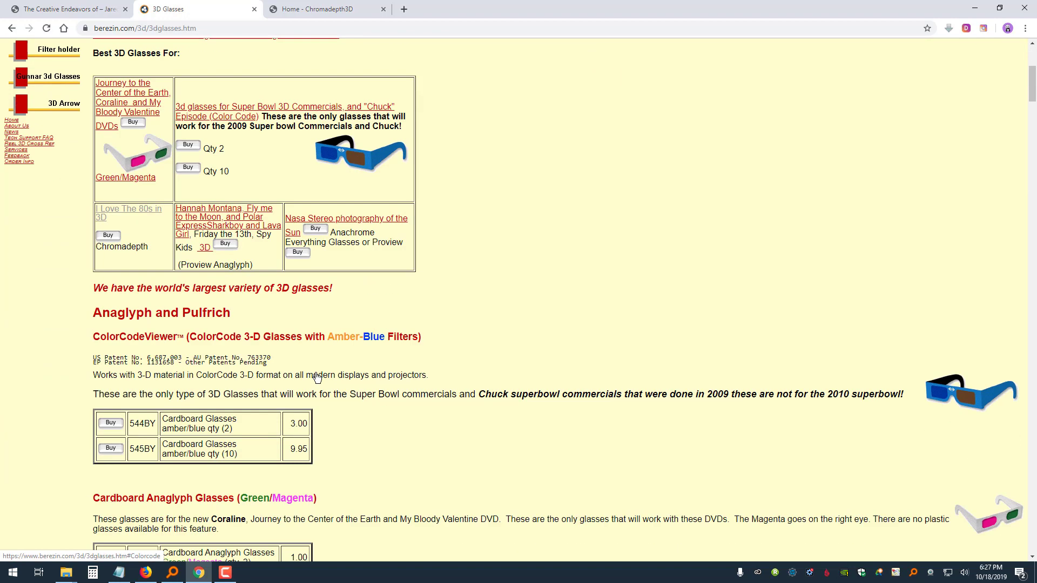
{"action": "scroll", "coordinate": [317, 377], "scroll_direction": "down", "scroll_amount": 20}
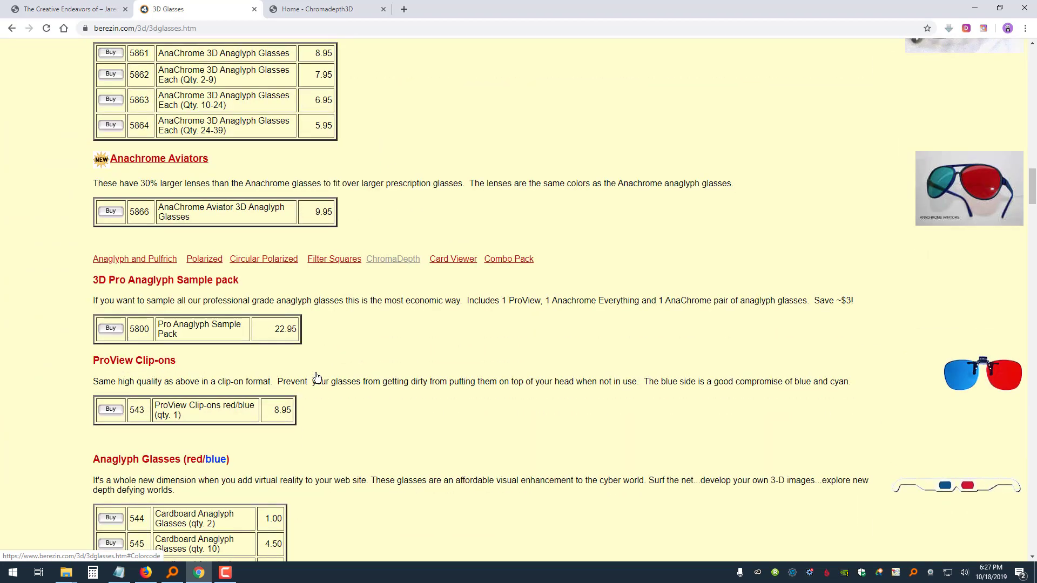
{"action": "scroll", "coordinate": [317, 376], "scroll_direction": "down", "scroll_amount": 20}
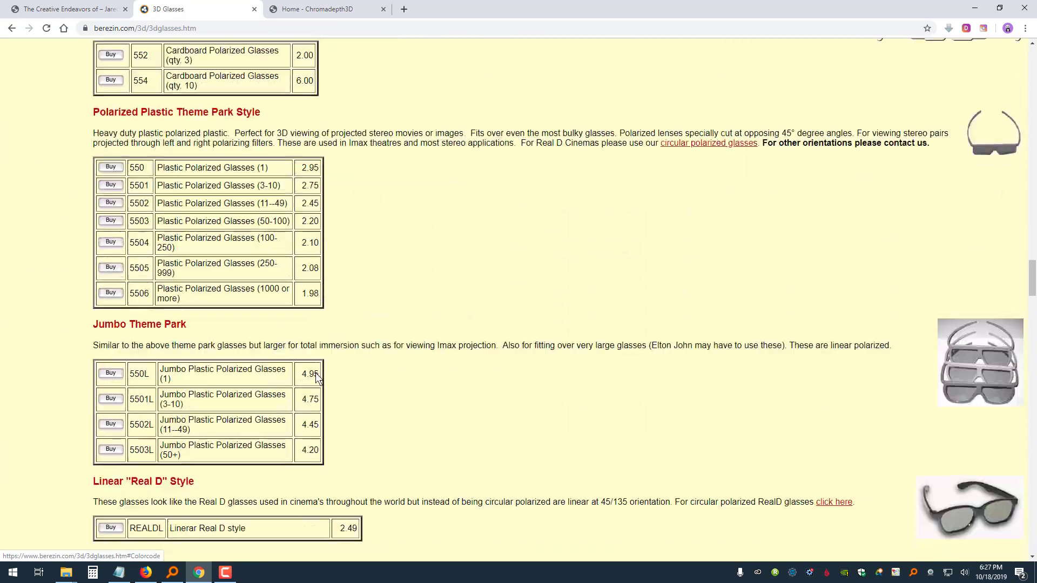
{"action": "scroll", "coordinate": [317, 379], "scroll_direction": "down", "scroll_amount": 20}
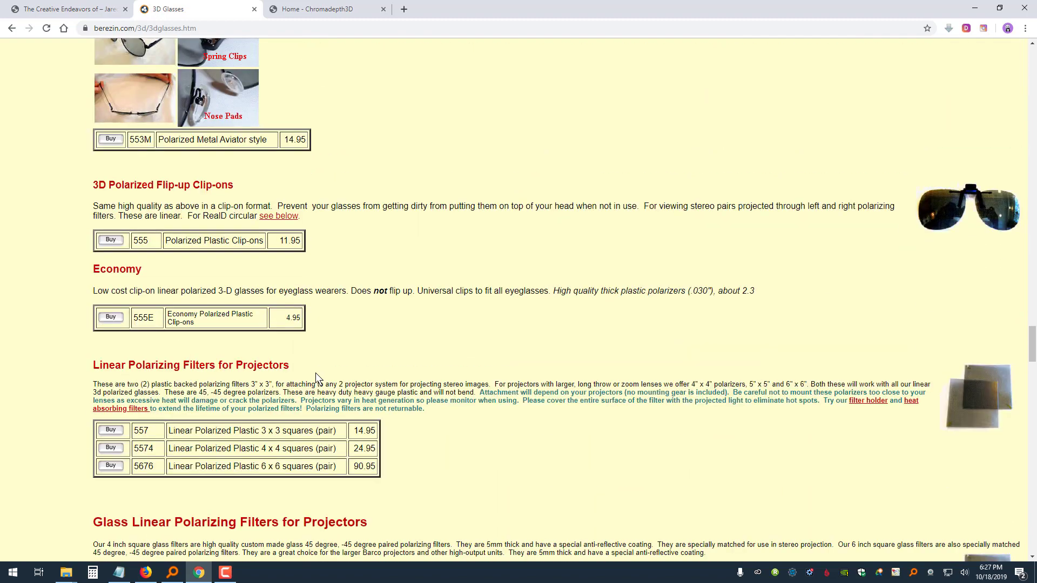
{"action": "scroll", "coordinate": [317, 378], "scroll_direction": "down", "scroll_amount": 20}
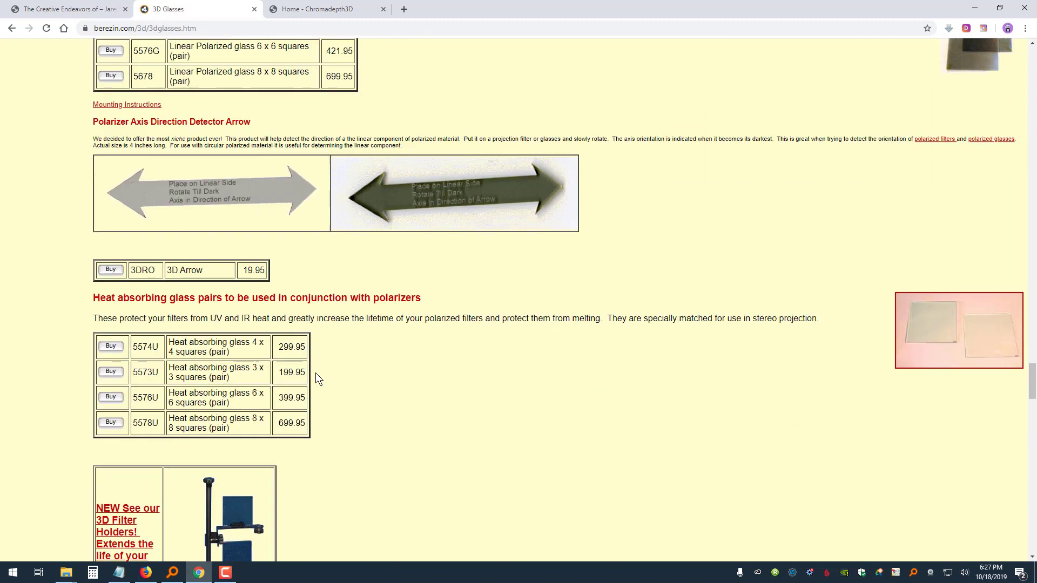
{"action": "scroll", "coordinate": [315, 373], "scroll_direction": "down", "scroll_amount": 20}
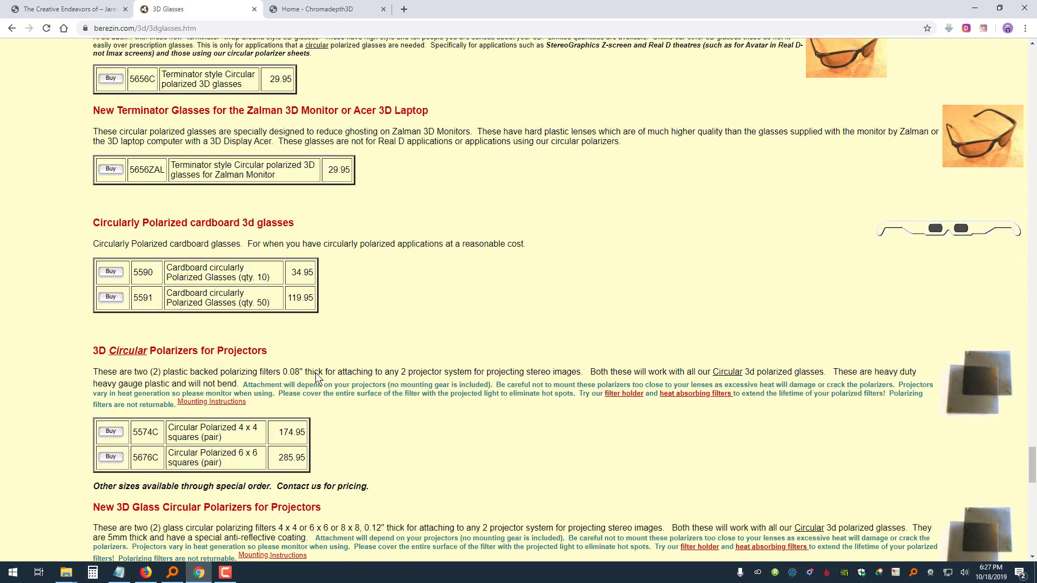
{"action": "scroll", "coordinate": [315, 372], "scroll_direction": "down", "scroll_amount": 5}
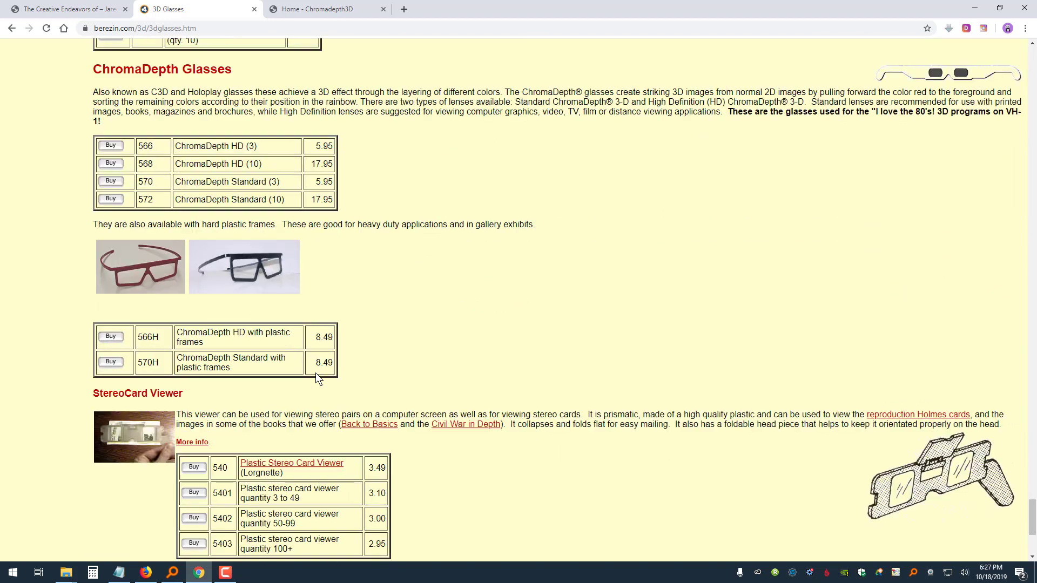
{"action": "scroll", "coordinate": [196, 261], "scroll_direction": "up", "scroll_amount": 3}
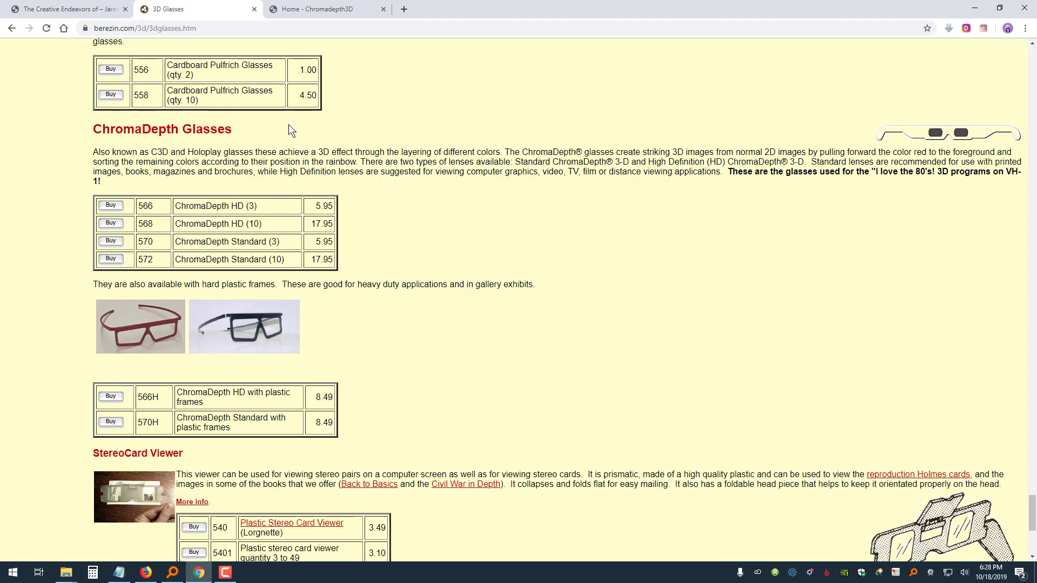
Open the ChromaDepth HD White glasses from the Chromadepth 3D site's store and check their description and quantity pricing.
{"action": "left_click", "coordinate": [308, 9]}
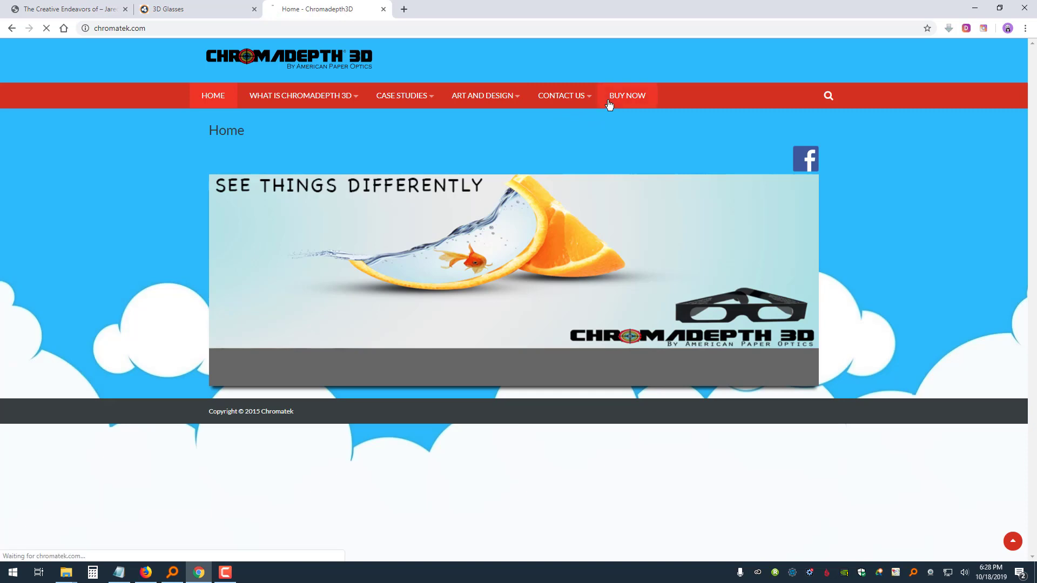
{"action": "left_click", "coordinate": [608, 102]}
{"action": "scroll", "coordinate": [762, 296], "scroll_direction": "down", "scroll_amount": 2}
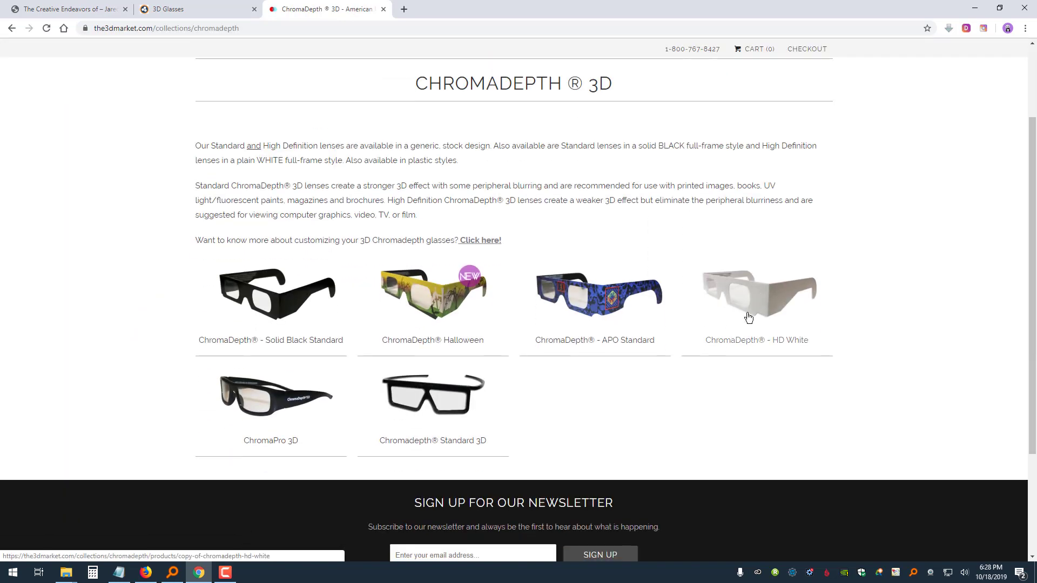
{"action": "left_click", "coordinate": [747, 313]}
{"action": "scroll", "coordinate": [629, 426], "scroll_direction": "down", "scroll_amount": 3}
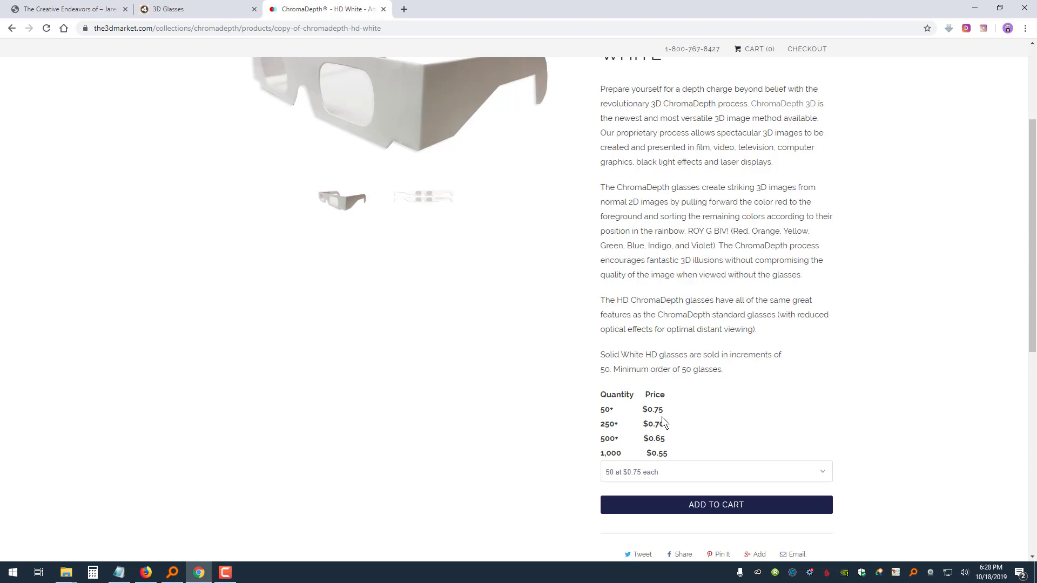
{"action": "scroll", "coordinate": [283, 146], "scroll_direction": "up", "scroll_amount": 1}
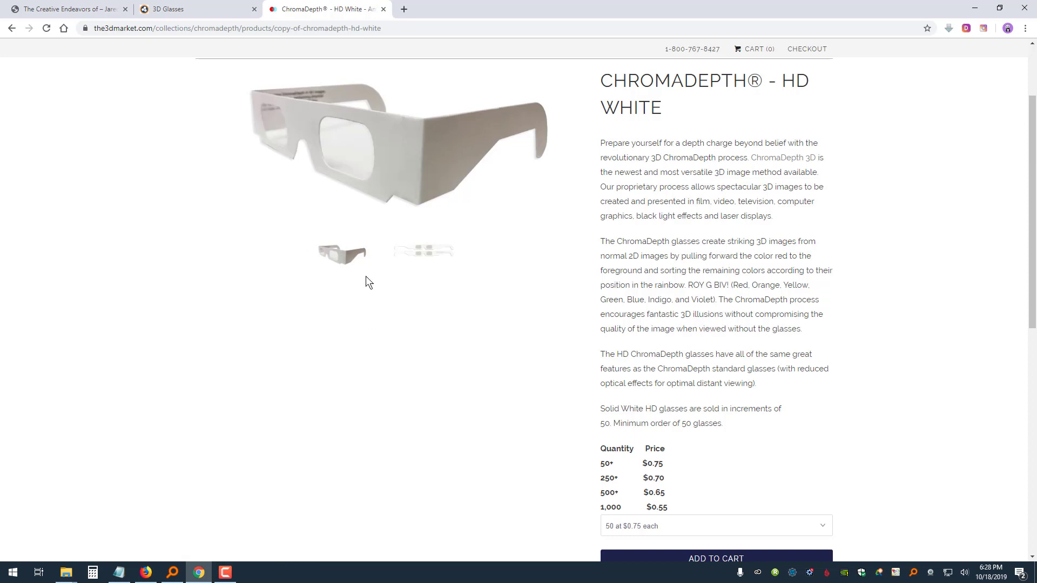
Open the article "Chromostereoscopy for Use in Visualization" from the New Media postings of The Creative Endeavors site.
{"action": "left_click", "coordinate": [190, 11]}
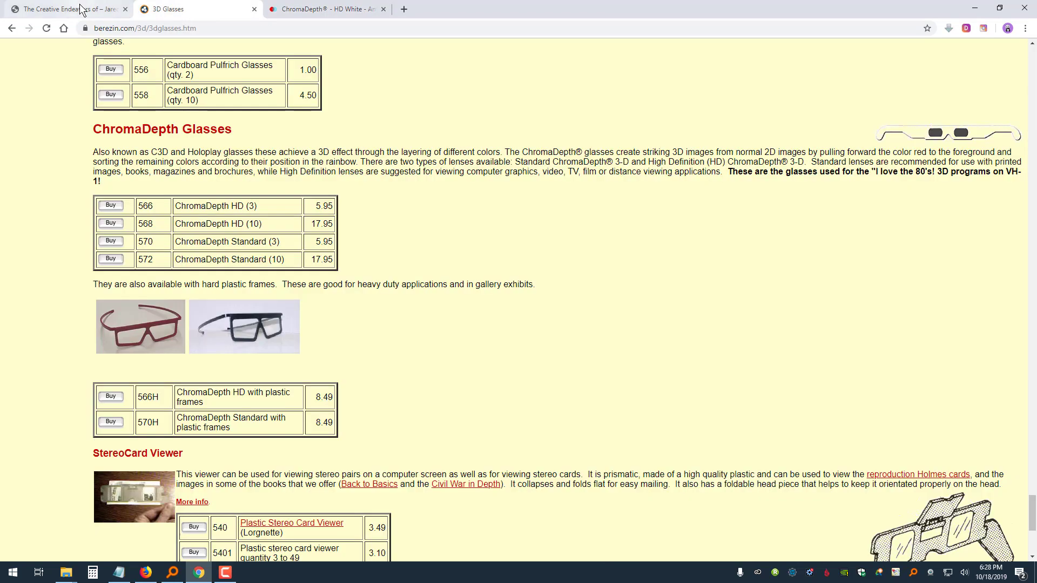
{"action": "left_click", "coordinate": [79, 10]}
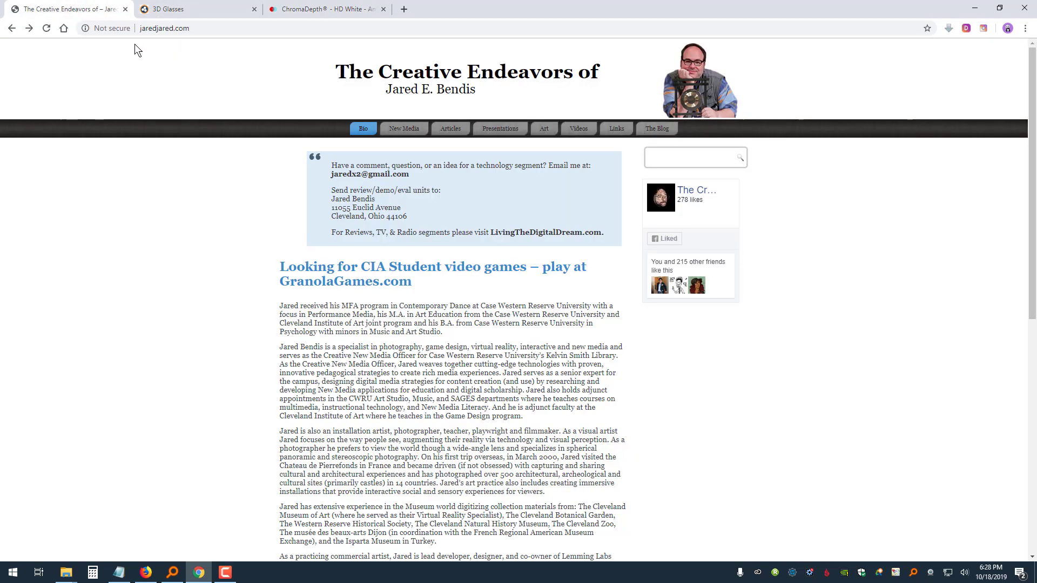
{"action": "left_click", "coordinate": [403, 130]}
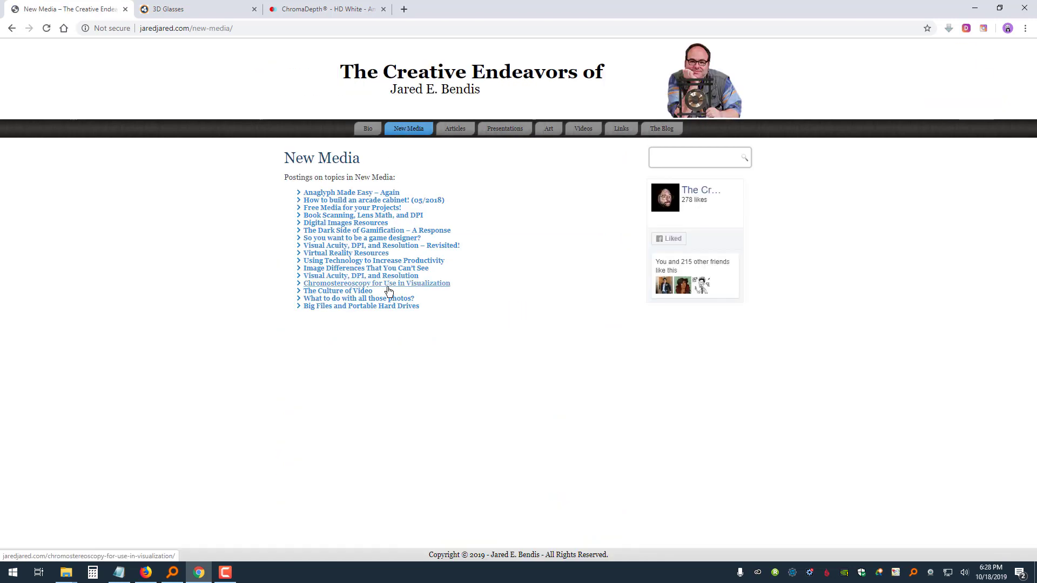
{"action": "left_click", "coordinate": [388, 285]}
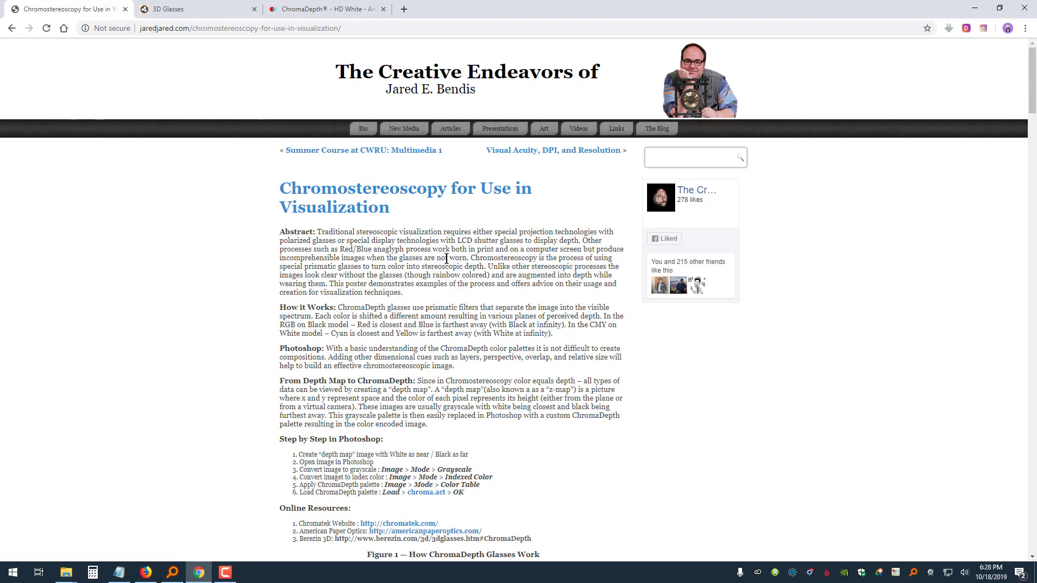
Examine the article's figures, from the RGB and CMY color models to the depth-map, spreadsheet and GIS elevation examples.
{"action": "scroll", "coordinate": [448, 246], "scroll_direction": "down", "scroll_amount": 6}
{"action": "scroll", "coordinate": [448, 246], "scroll_direction": "down", "scroll_amount": 12}
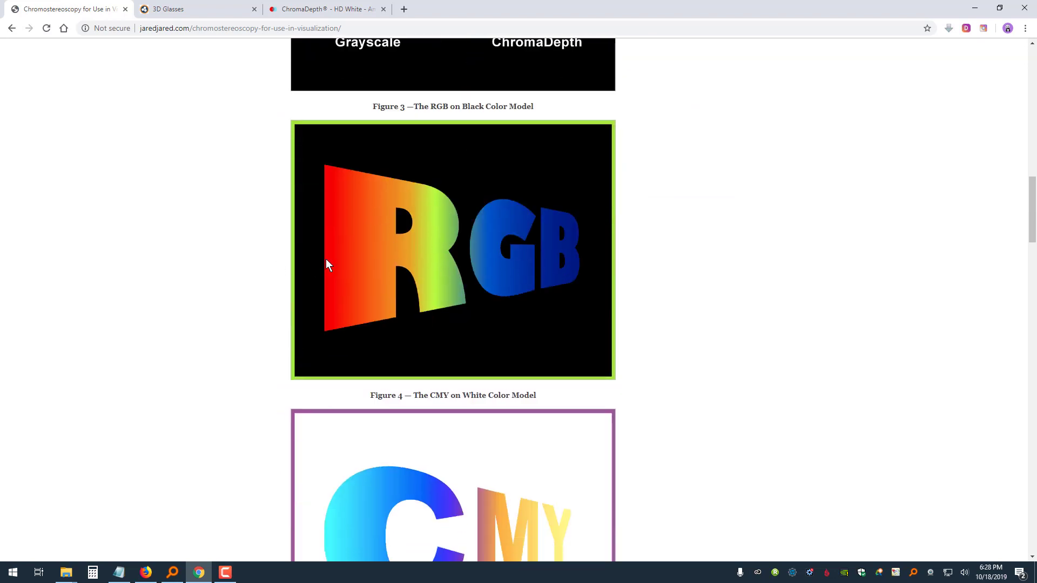
{"action": "scroll", "coordinate": [502, 286], "scroll_direction": "down", "scroll_amount": 11}
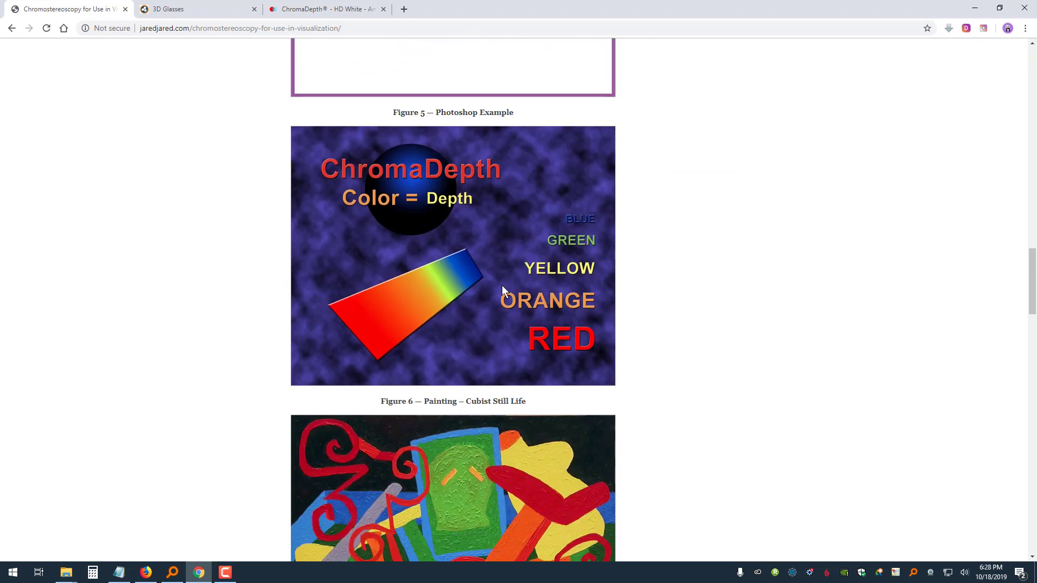
{"action": "scroll", "coordinate": [454, 247], "scroll_direction": "down", "scroll_amount": 8}
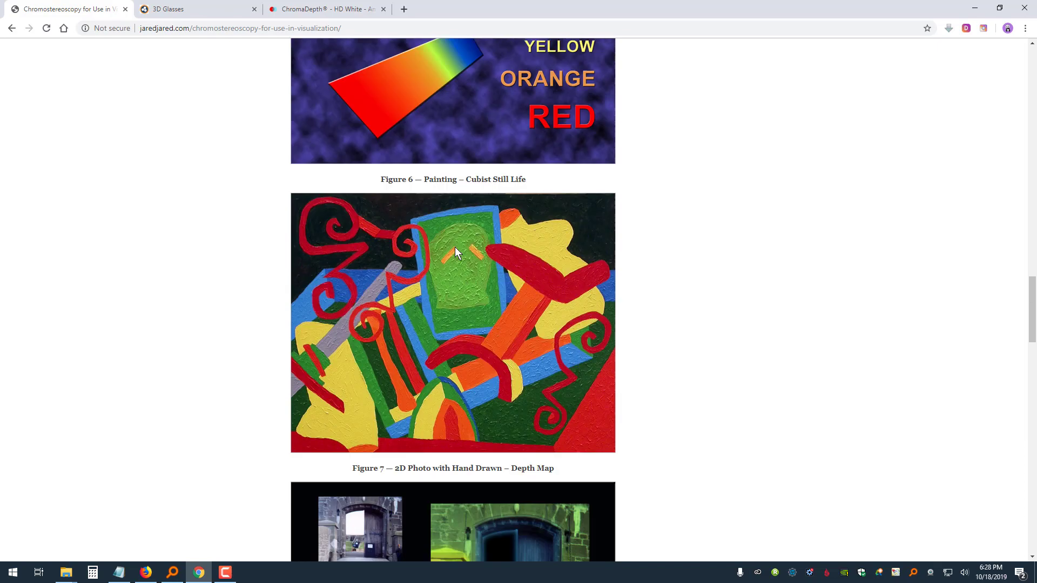
{"action": "scroll", "coordinate": [455, 247], "scroll_direction": "down", "scroll_amount": 4}
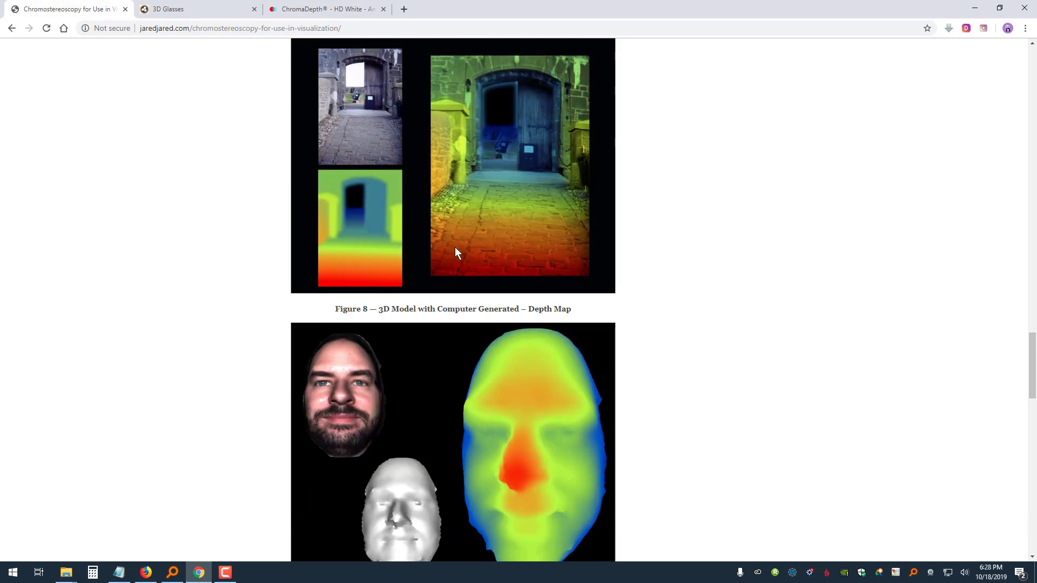
{"action": "scroll", "coordinate": [454, 247], "scroll_direction": "down", "scroll_amount": 4}
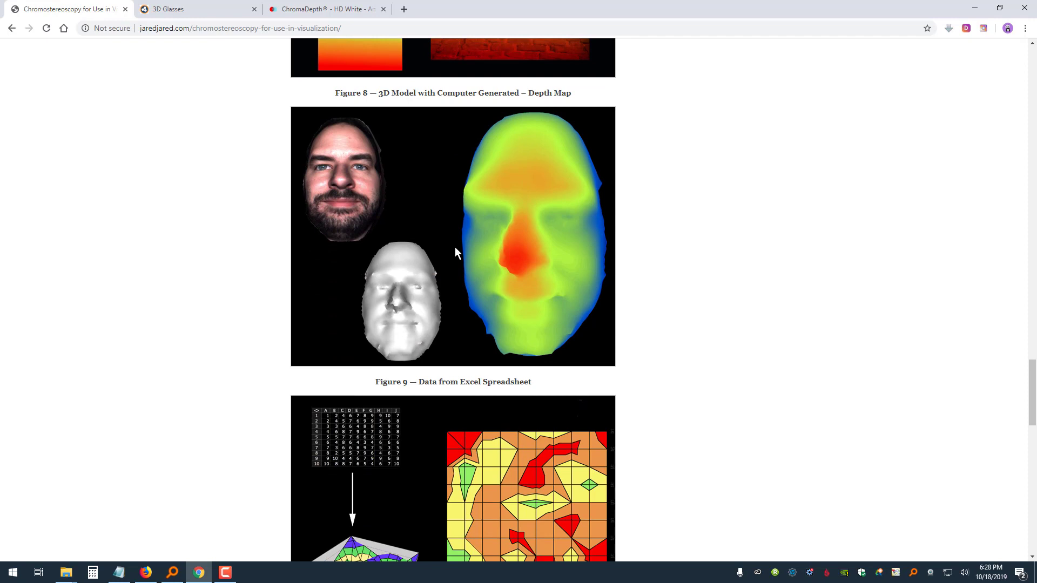
{"action": "scroll", "coordinate": [455, 247], "scroll_direction": "down", "scroll_amount": 8}
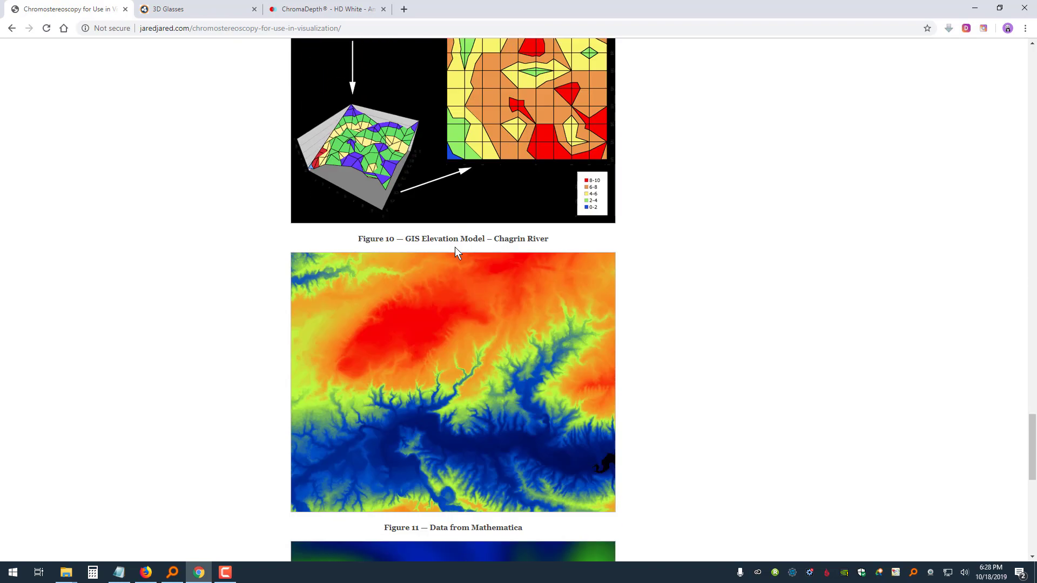
{"action": "scroll", "coordinate": [454, 248], "scroll_direction": "down", "scroll_amount": 4}
Review the grayscale and ChromaDepth palettes, the glasses diagram and the step-by-step Photoshop instructions in the article.
{"action": "scroll", "coordinate": [455, 247], "scroll_direction": "up", "scroll_amount": 12}
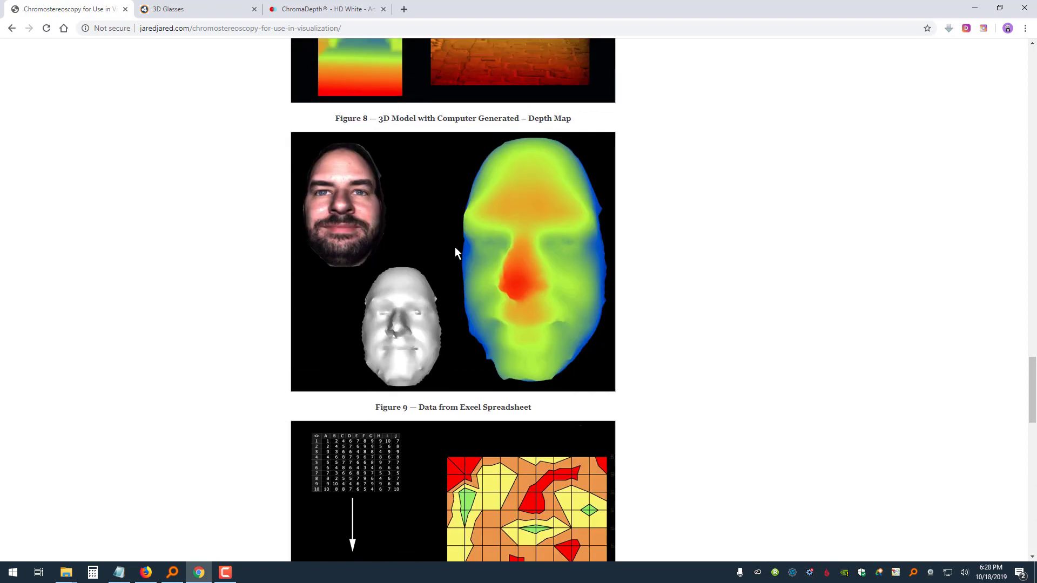
{"action": "scroll", "coordinate": [454, 247], "scroll_direction": "up", "scroll_amount": 15}
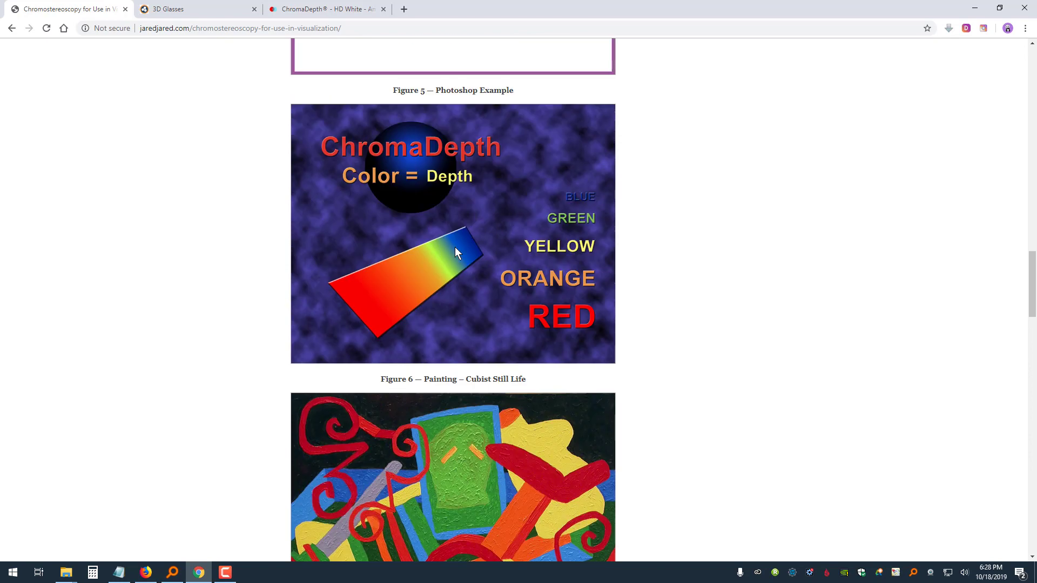
{"action": "scroll", "coordinate": [455, 247], "scroll_direction": "up", "scroll_amount": 11}
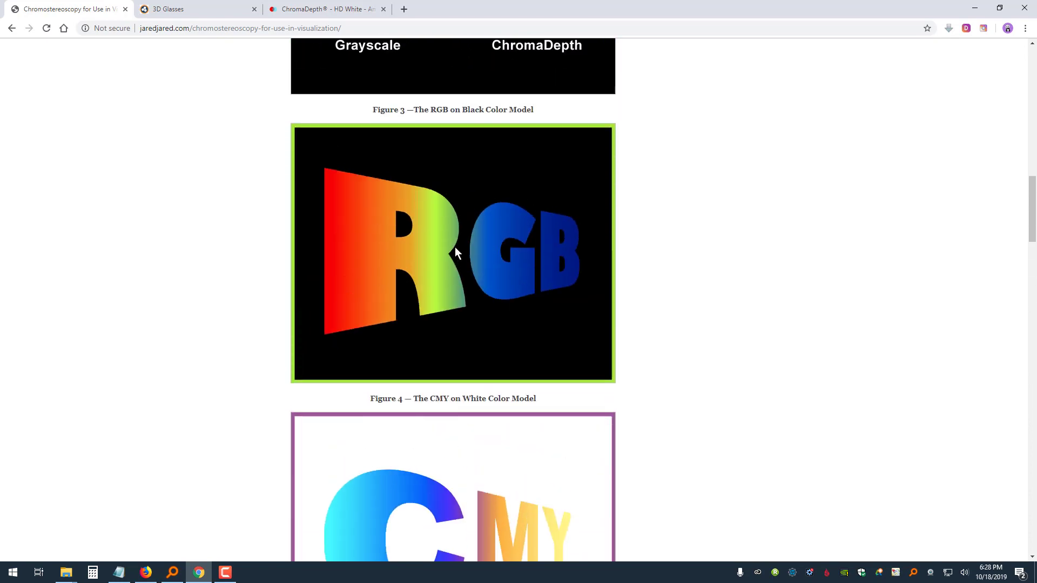
{"action": "scroll", "coordinate": [455, 247], "scroll_direction": "up", "scroll_amount": 7}
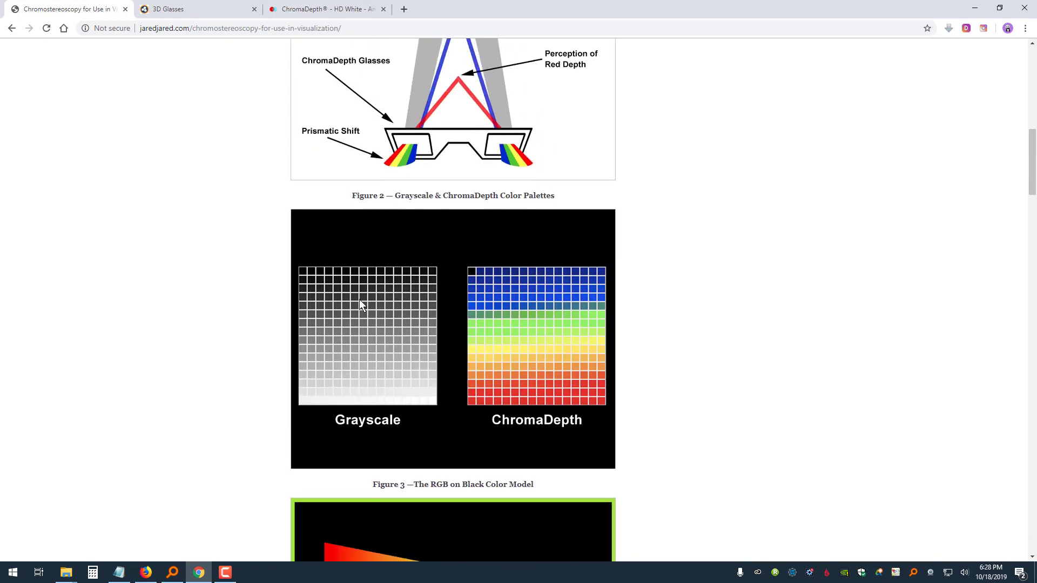
{"action": "scroll", "coordinate": [424, 332], "scroll_direction": "up", "scroll_amount": 10}
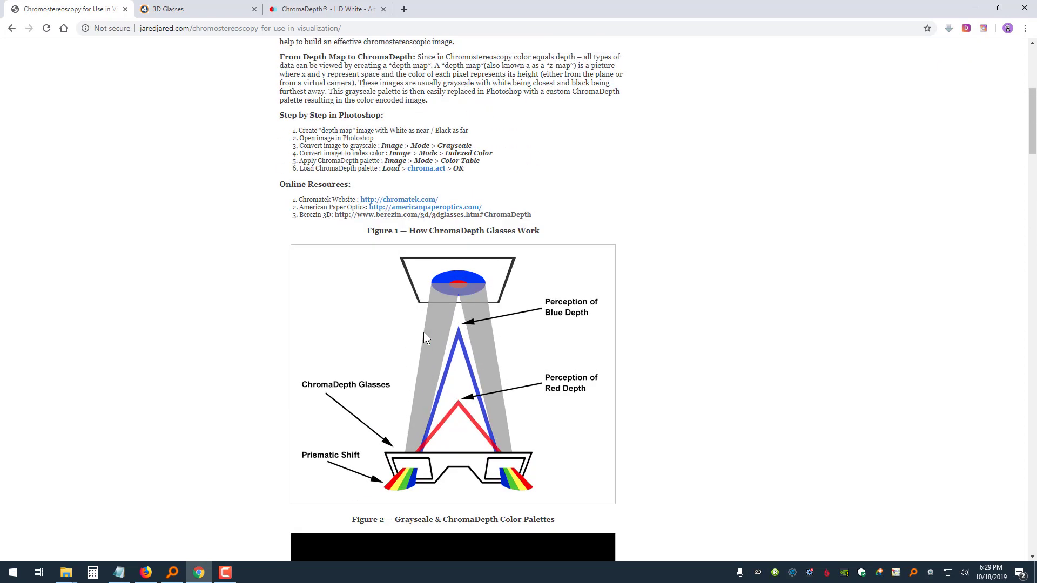
{"action": "scroll", "coordinate": [425, 337], "scroll_direction": "up", "scroll_amount": 3}
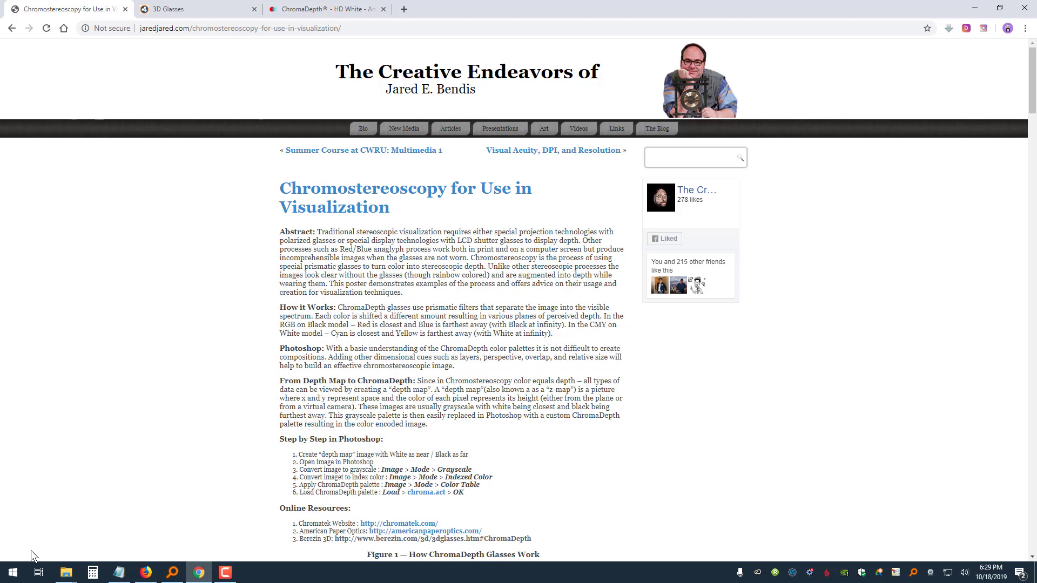
Launch Maya 2019 and dismiss the What's New Highlight Settings with showing them at startup turned off.
{"action": "left_click", "coordinate": [12, 573]}
{"action": "type", "text": "maya"}
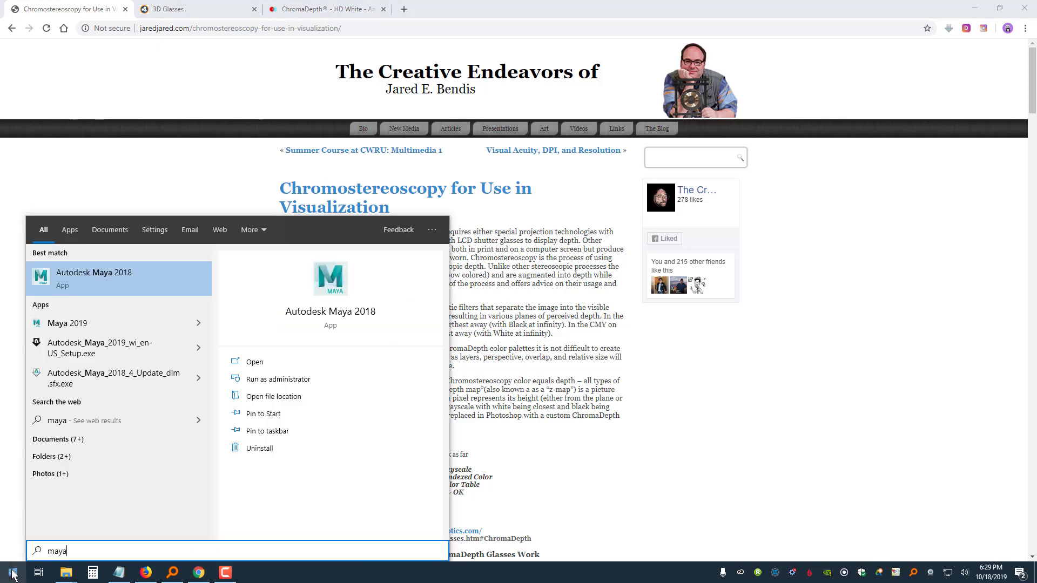
{"action": "key", "text": "Return"}
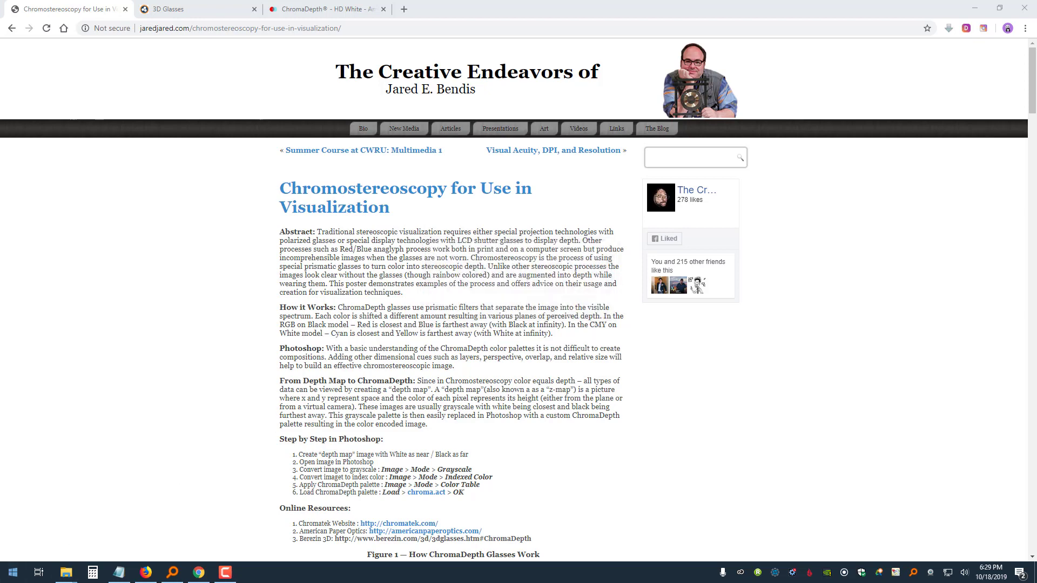
{"action": "left_click", "coordinate": [11, 573]}
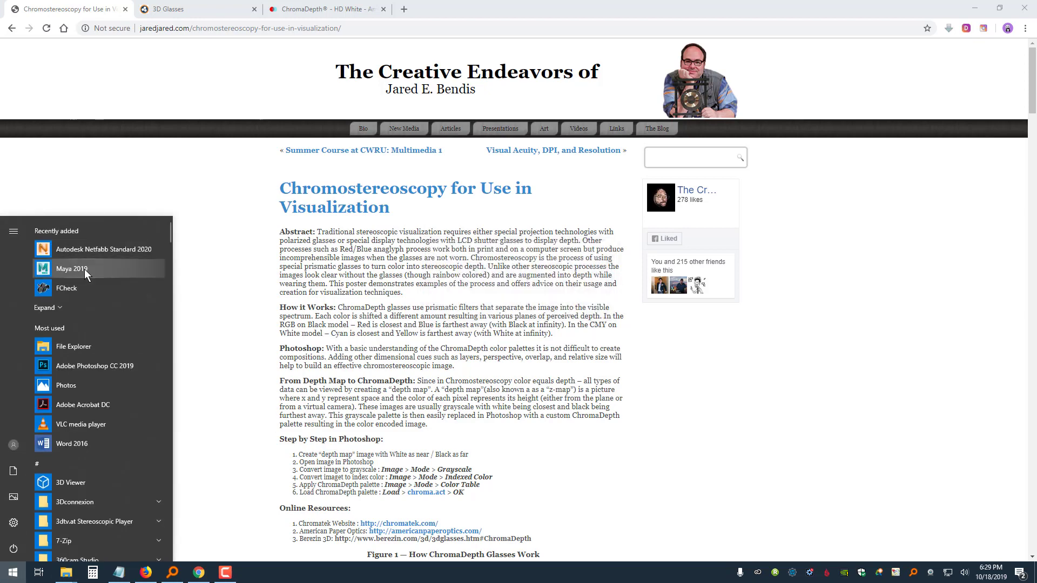
{"action": "left_click", "coordinate": [84, 269]}
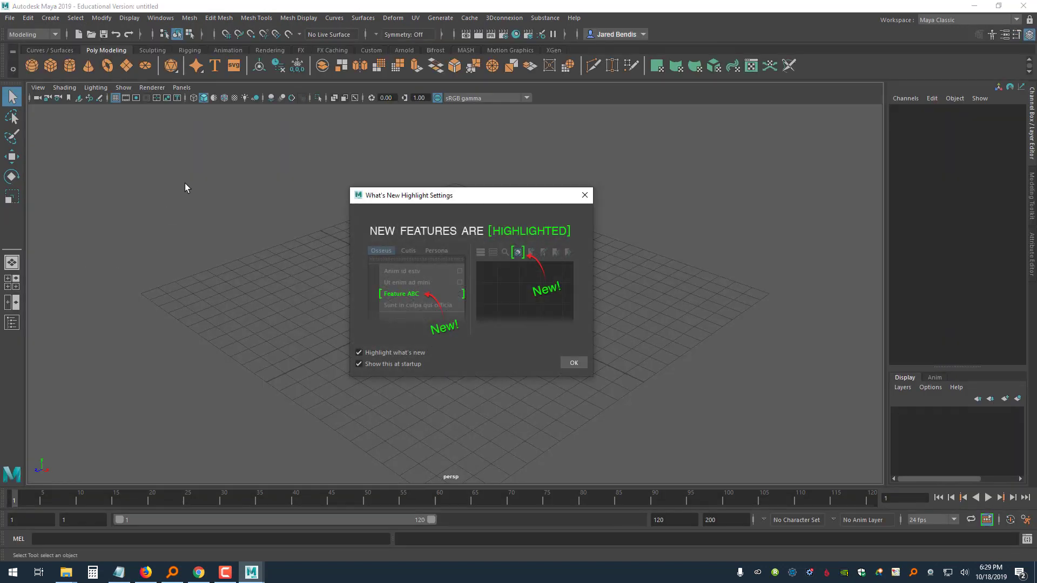
{"action": "left_click", "coordinate": [394, 365]}
{"action": "left_click", "coordinate": [574, 363]}
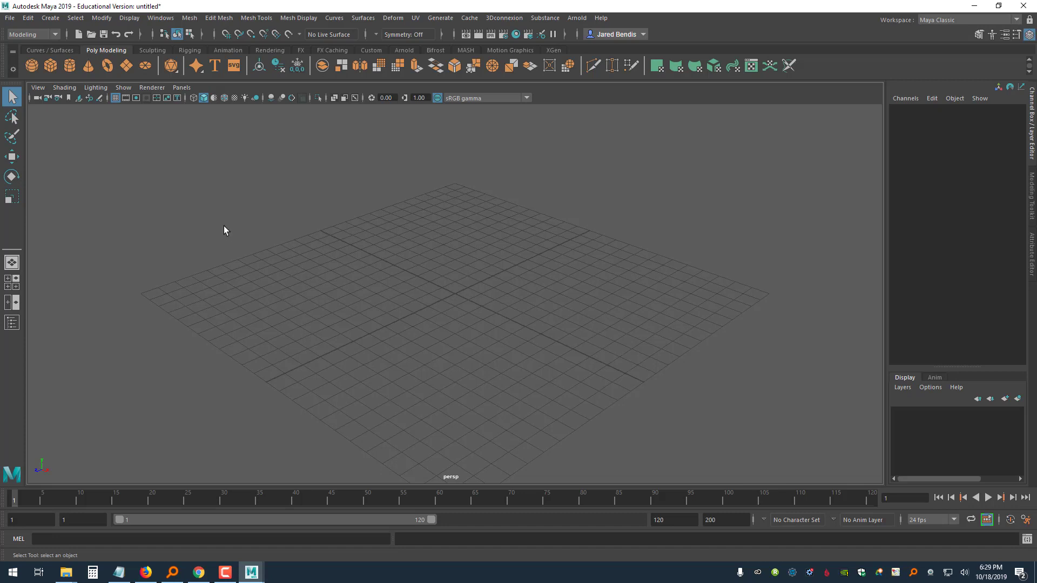
Set the preferred render setup system to Legacy Render Layers in the Rendering preferences and save them.
{"action": "left_click", "coordinate": [160, 18]}
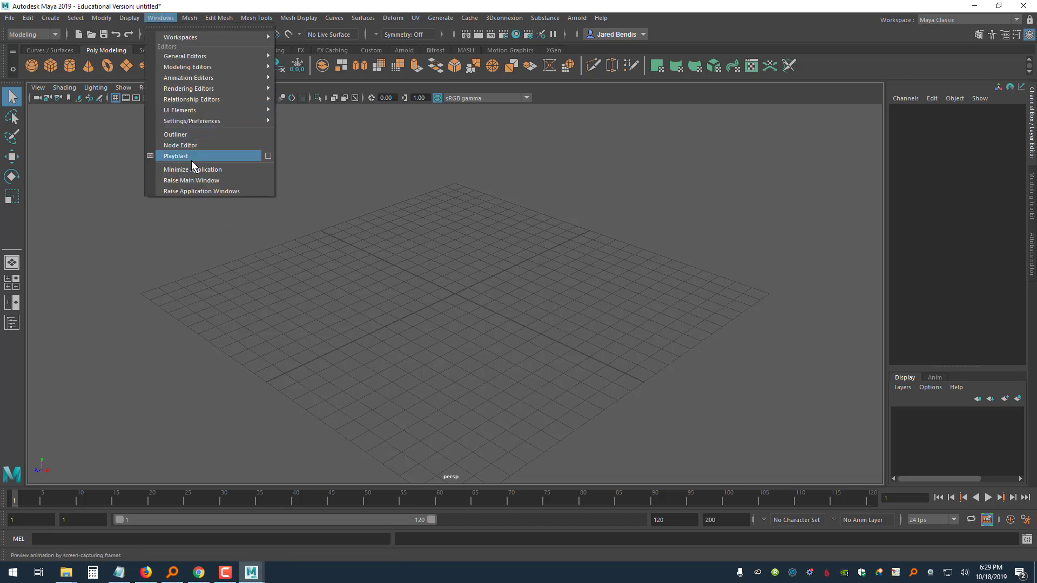
{"action": "mouse_move", "coordinate": [197, 121]}
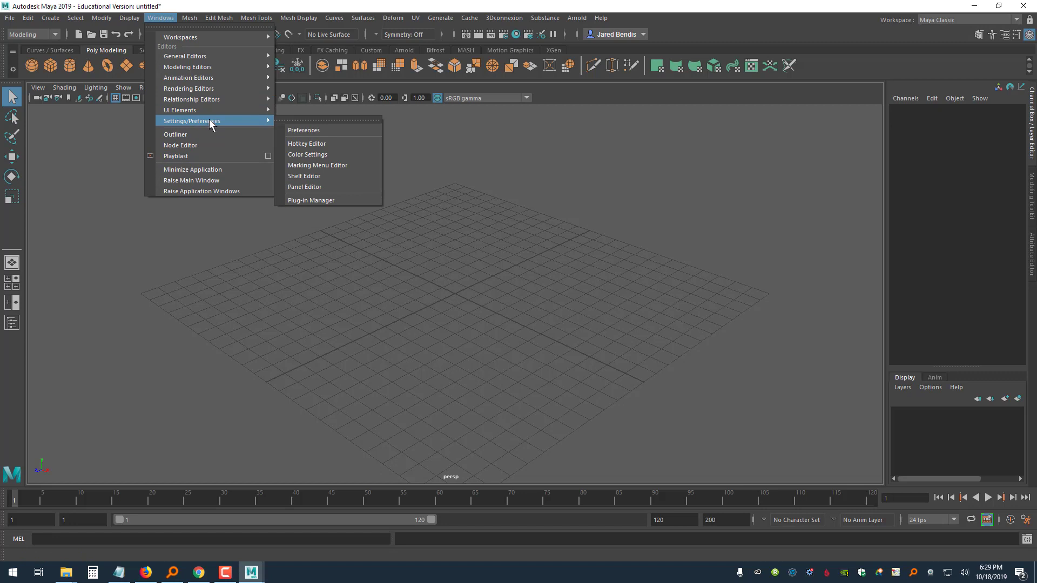
{"action": "left_click", "coordinate": [304, 128]}
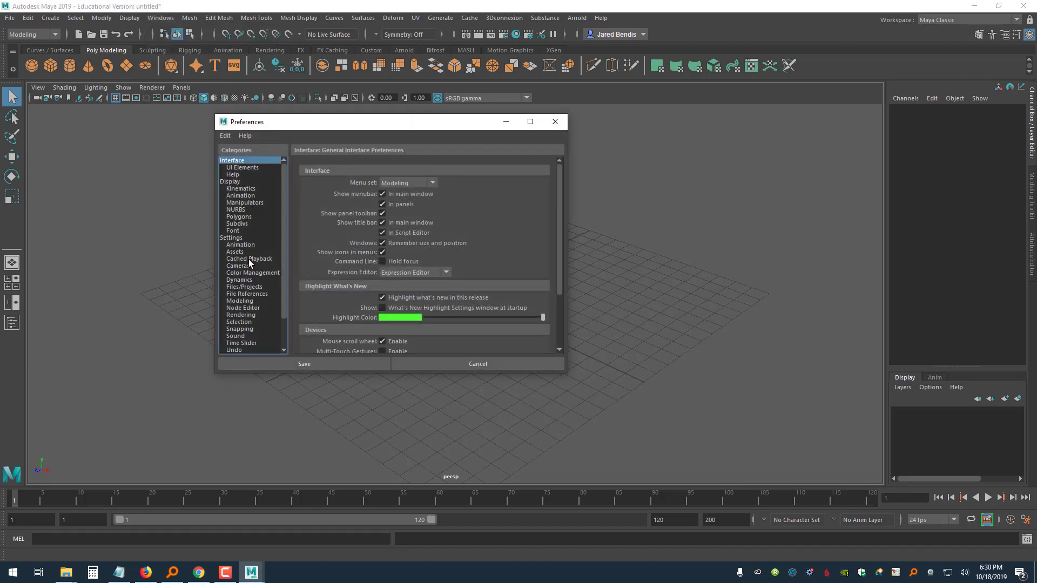
{"action": "left_click", "coordinate": [247, 316]}
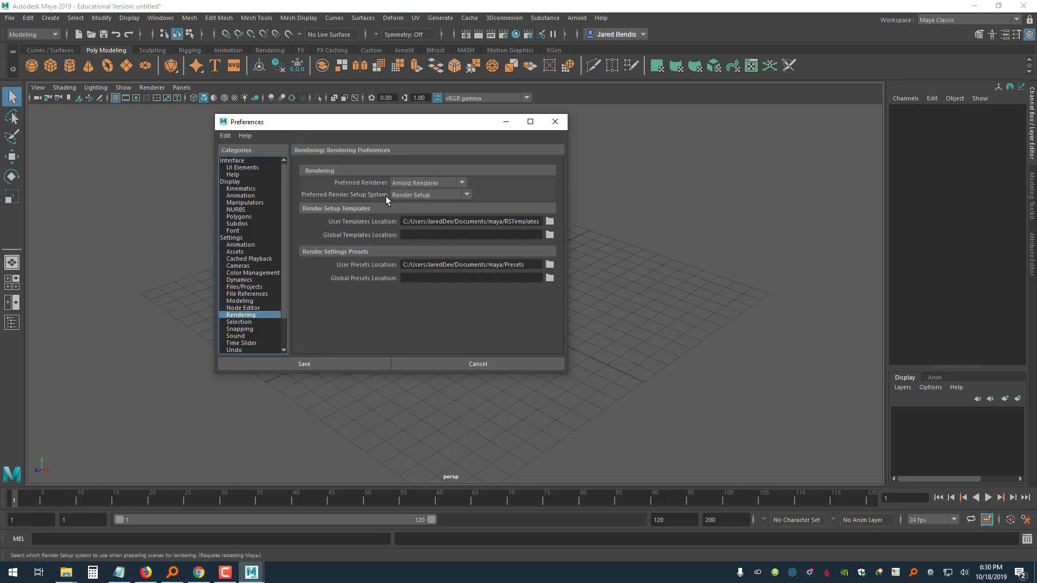
{"action": "left_click", "coordinate": [430, 196]}
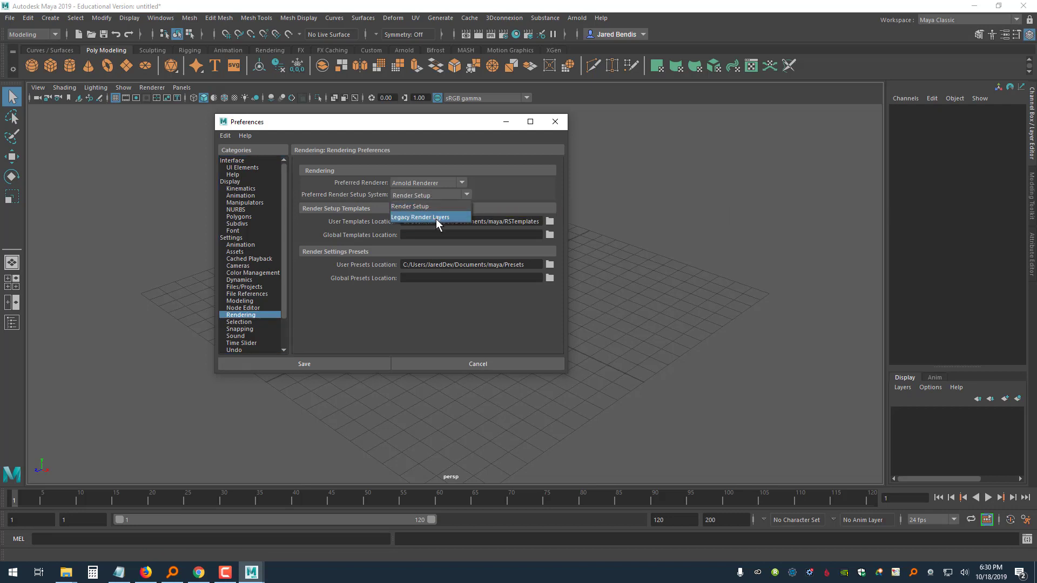
{"action": "left_click", "coordinate": [436, 219]}
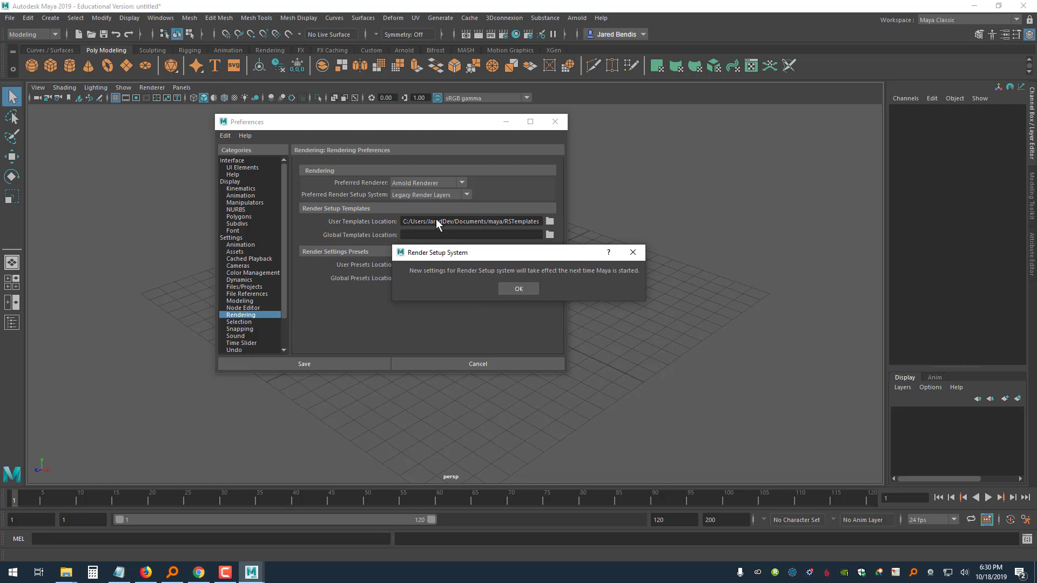
{"action": "left_click", "coordinate": [517, 288]}
{"action": "left_click", "coordinate": [345, 367]}
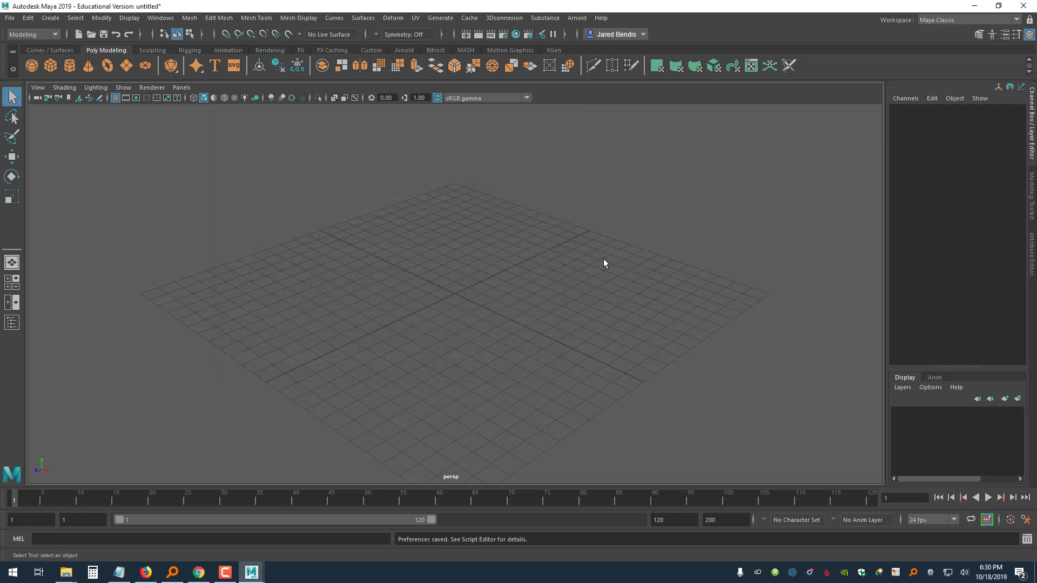
Restart Maya 2019 without saving the untitled scene.
{"action": "left_click", "coordinate": [1024, 7]}
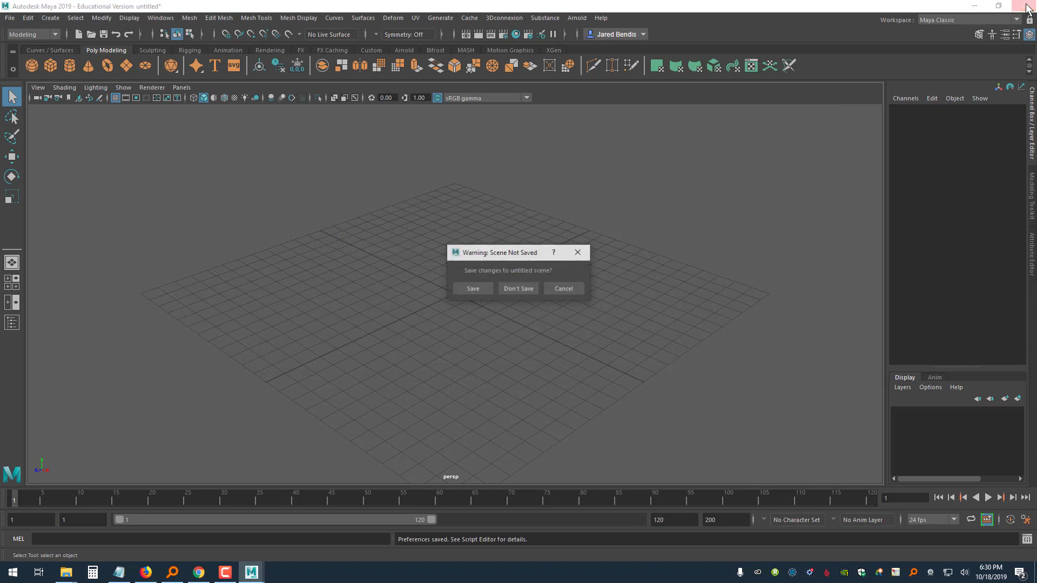
{"action": "left_click", "coordinate": [518, 289]}
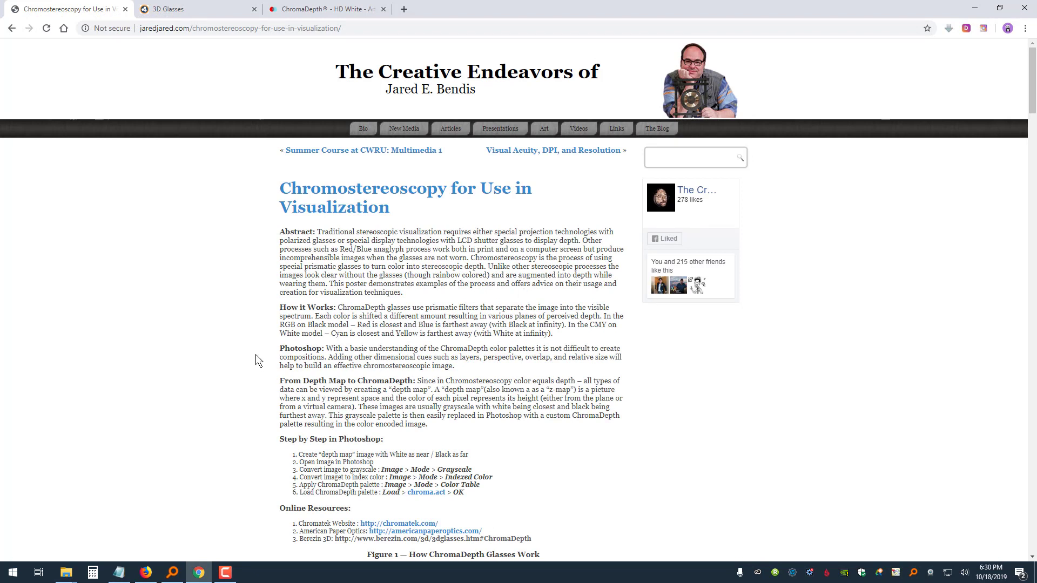
{"action": "left_click", "coordinate": [12, 573]}
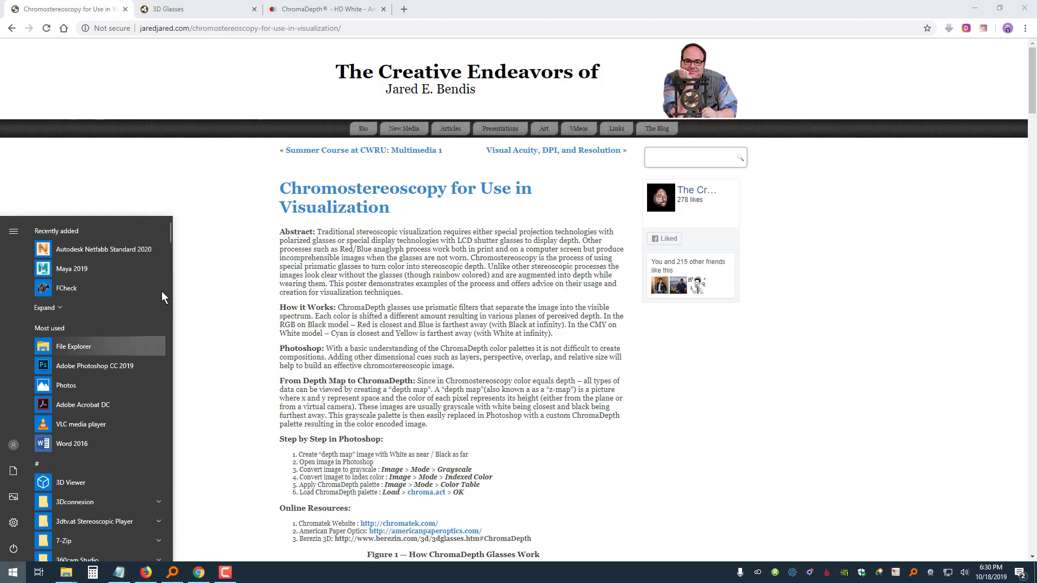
{"action": "left_click", "coordinate": [134, 274]}
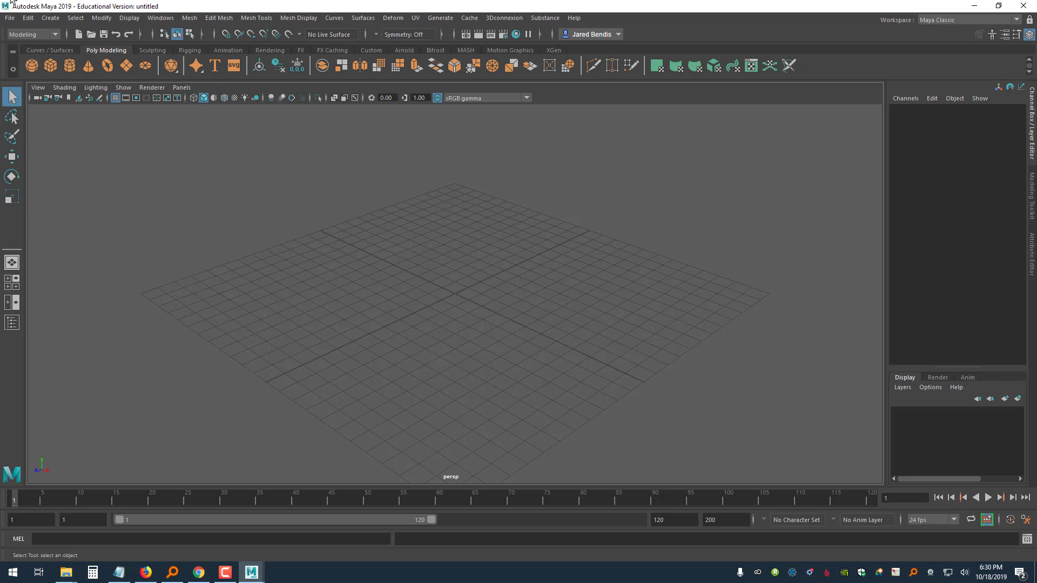
Open Jutsum_voxel_workshop.mb from the desktop's Chroma Demo folder, discarding the untitled scene, and frame the whole model in the perspective view.
{"action": "left_click", "coordinate": [9, 18]}
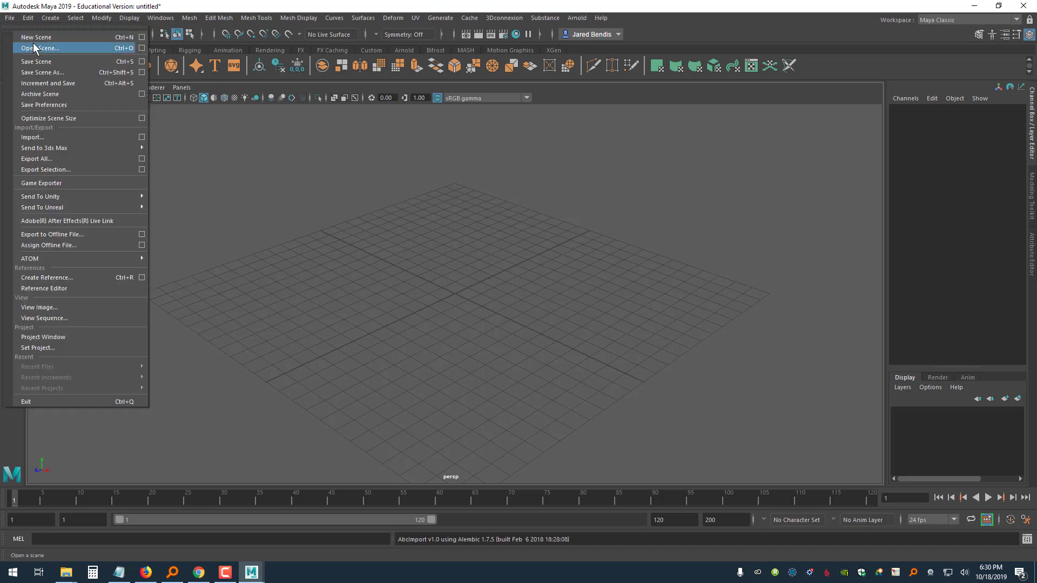
{"action": "left_click", "coordinate": [33, 48]}
{"action": "left_click", "coordinate": [144, 168]}
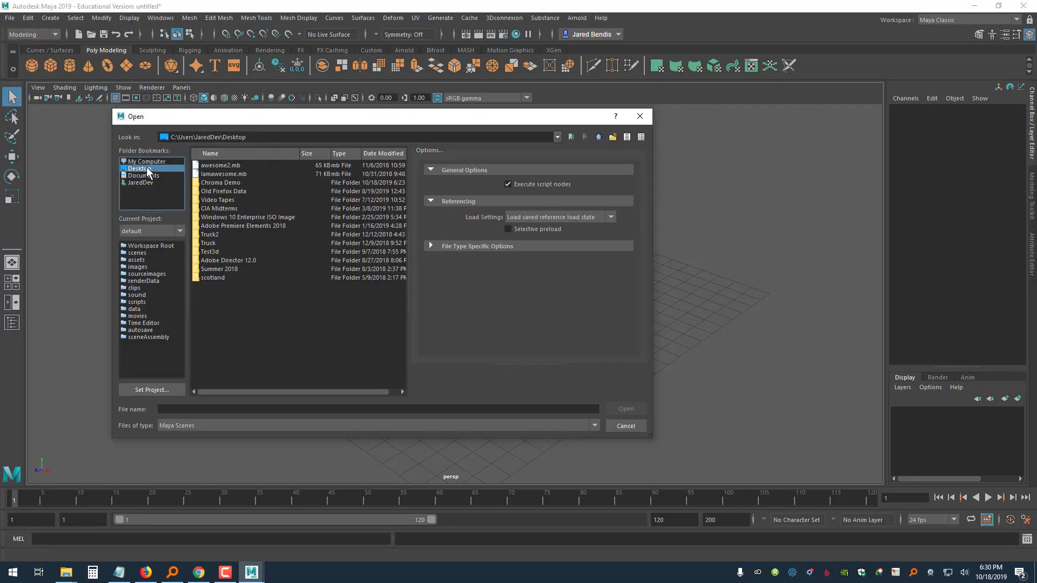
{"action": "double_click", "coordinate": [226, 183]}
{"action": "left_click", "coordinate": [235, 165]}
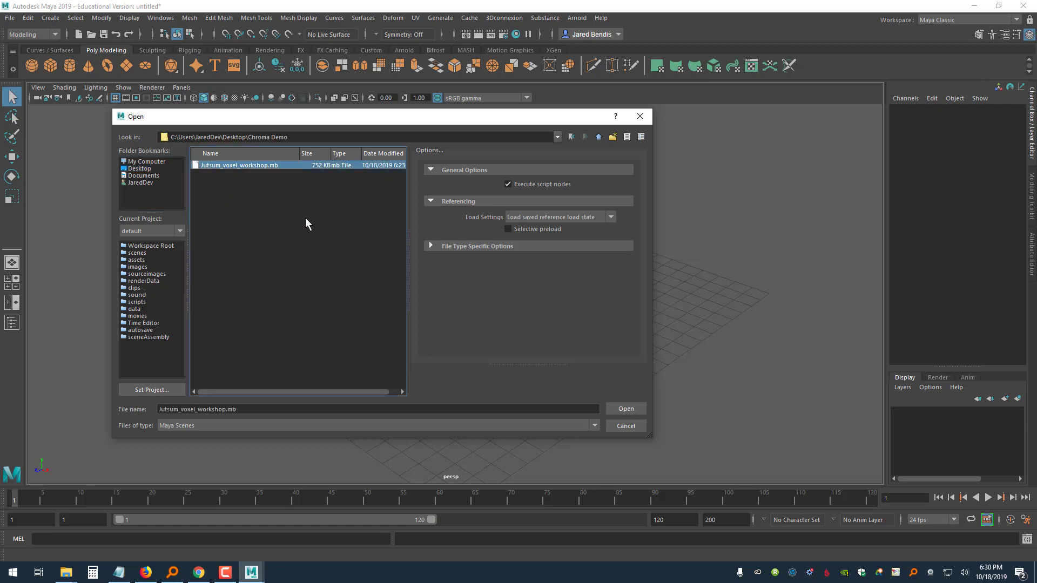
{"action": "left_click", "coordinate": [609, 413]}
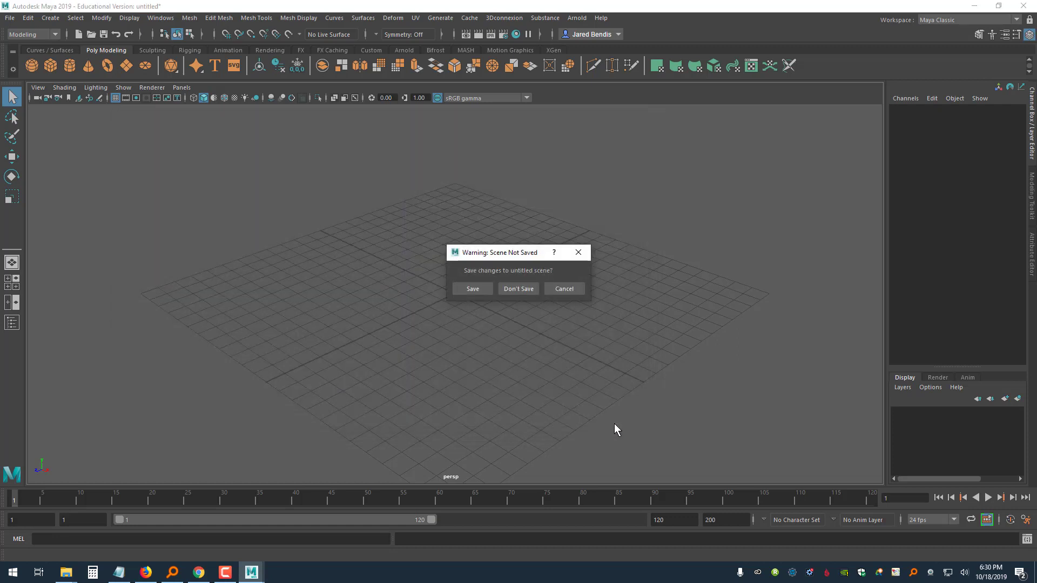
{"action": "left_click", "coordinate": [516, 289]}
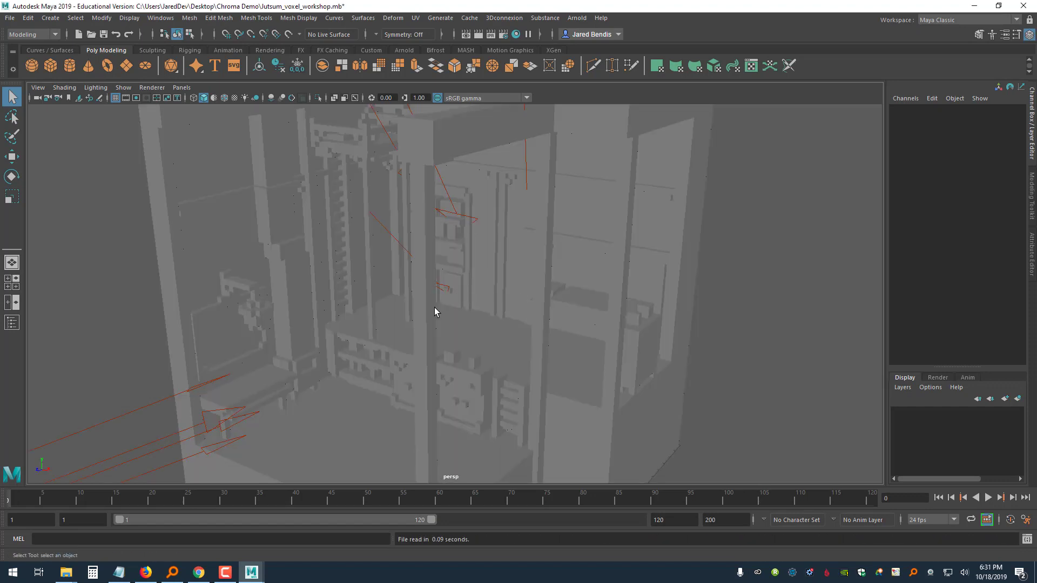
{"action": "key", "text": "f"}
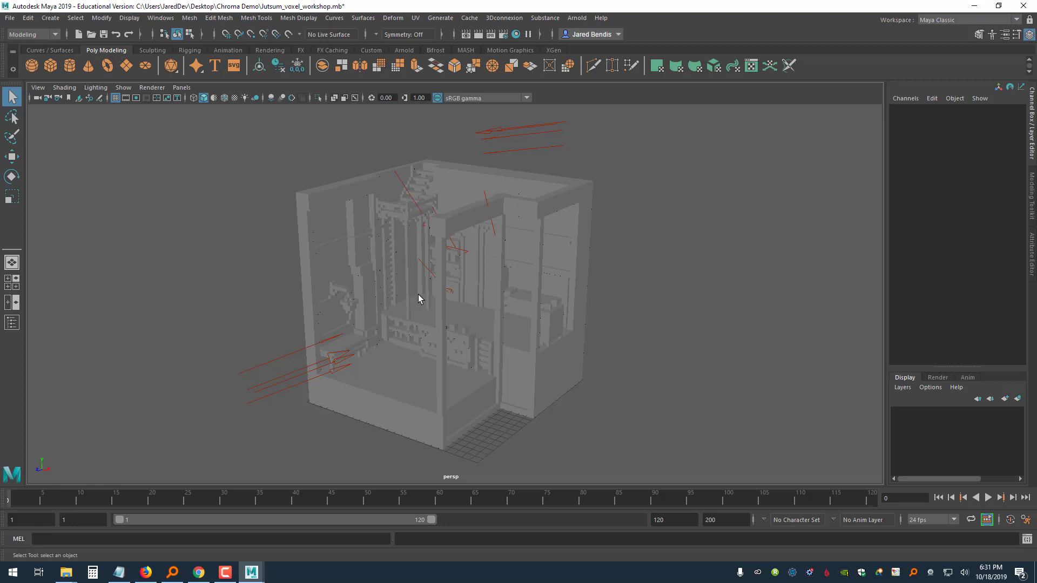
Render the framed workshop model from the perspective camera with Maya Software and inspect the image.
{"action": "left_click", "coordinate": [478, 35]}
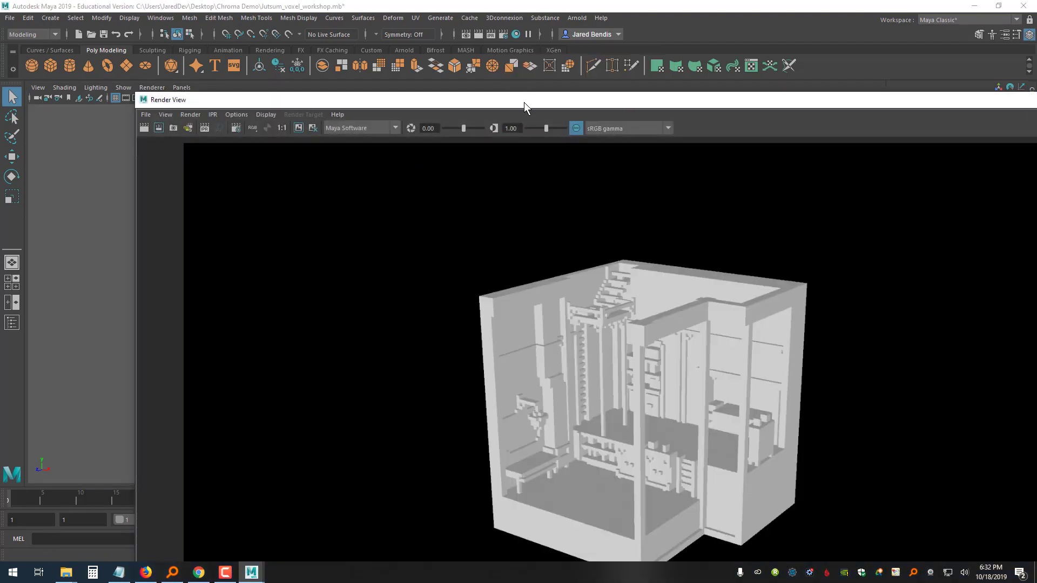
{"action": "left_click_drag", "start_coordinate": [524, 103], "coordinate": [442, 30]}
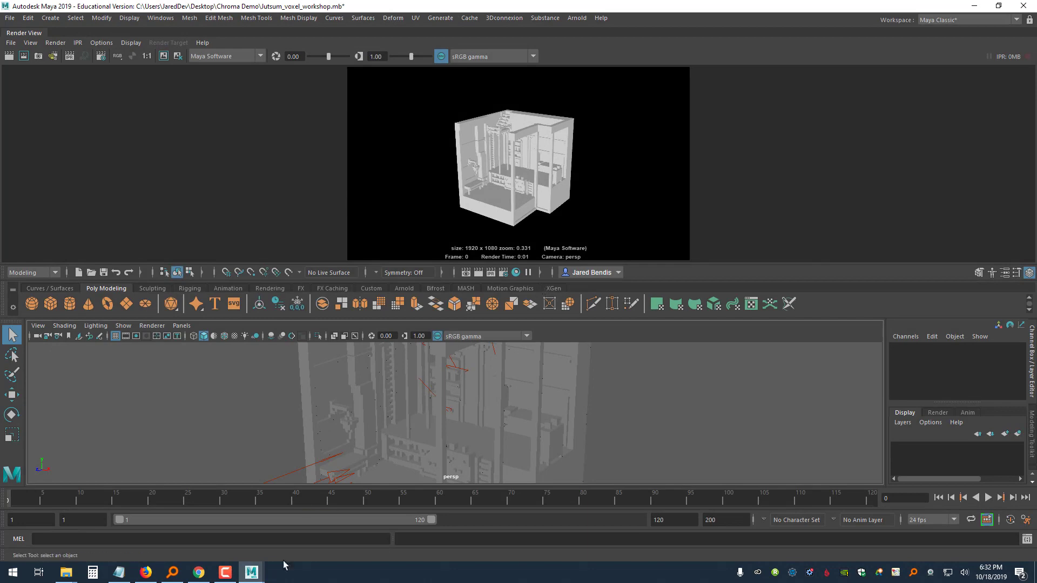
{"action": "mouse_move", "coordinate": [251, 572]}
{"action": "left_click", "coordinate": [222, 521]}
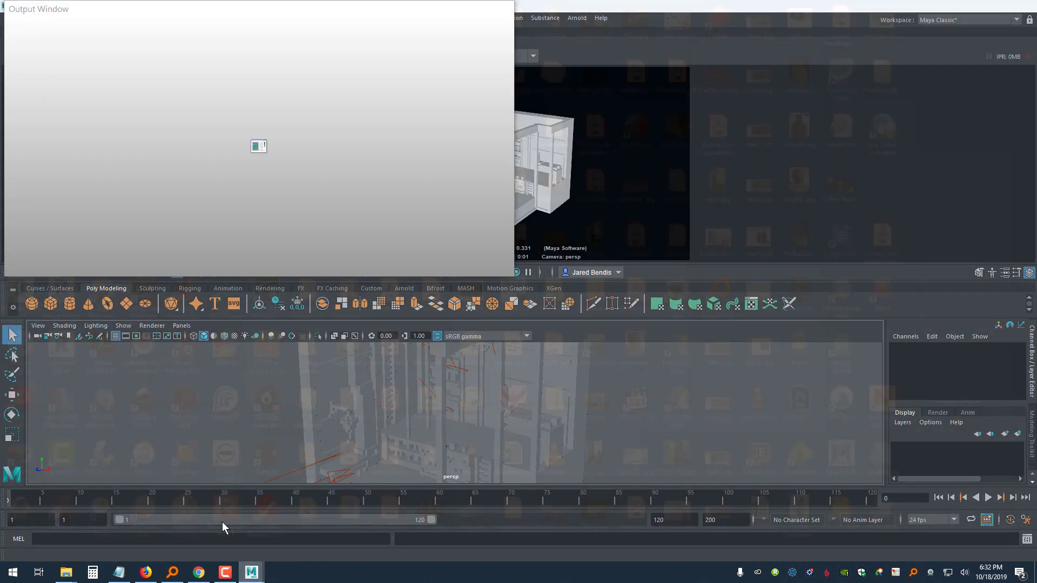
{"action": "left_click", "coordinate": [499, 7]}
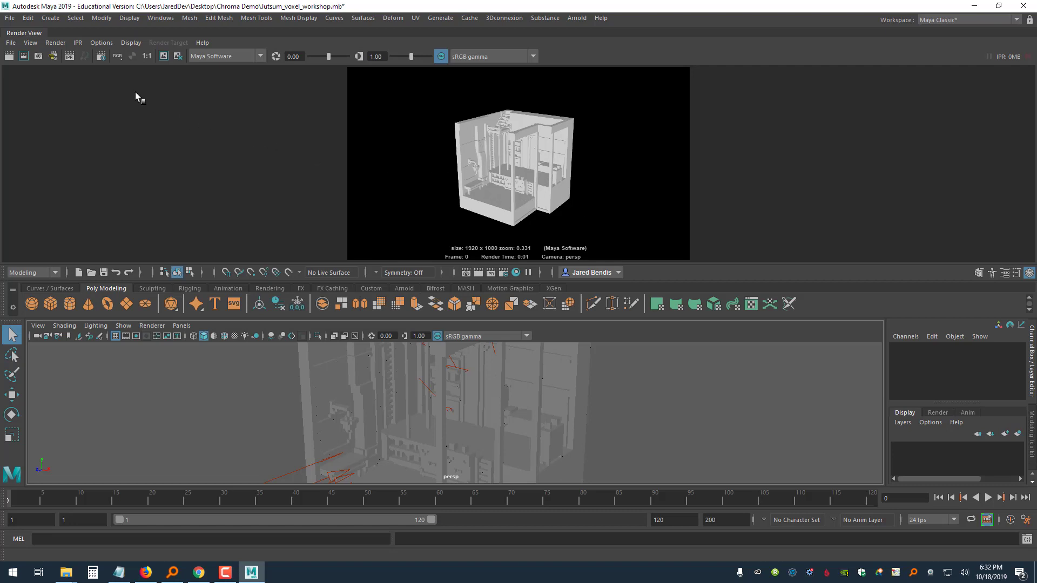
{"action": "left_click_drag", "start_coordinate": [33, 32], "coordinate": [48, 38]}
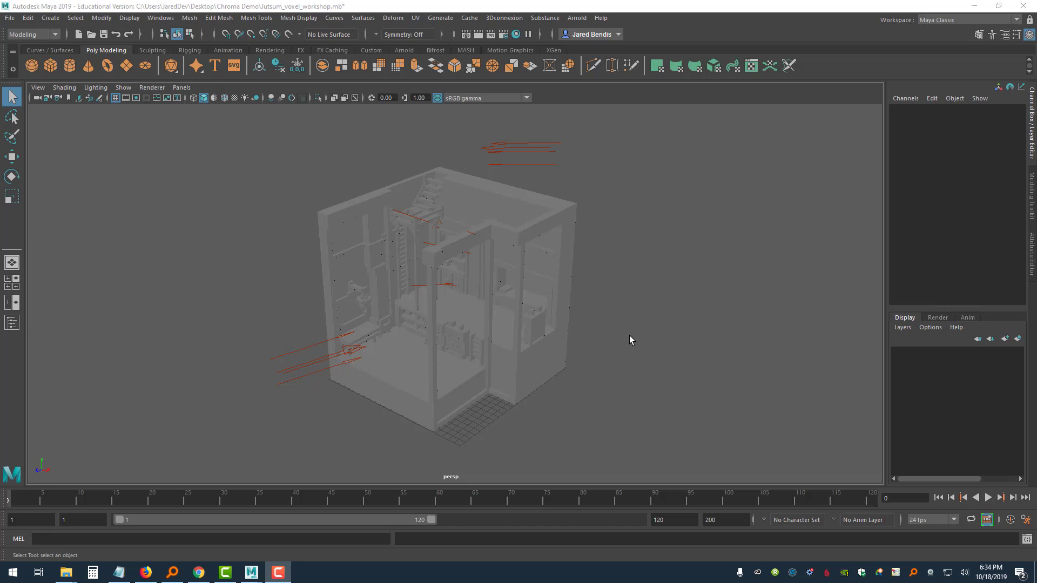
Angle the perspective view to look down into the workshop room, test-render that view, and close the render.
{"action": "left_click_drag", "start_coordinate": [620, 297], "coordinate": [676, 278], "text": "alt"}
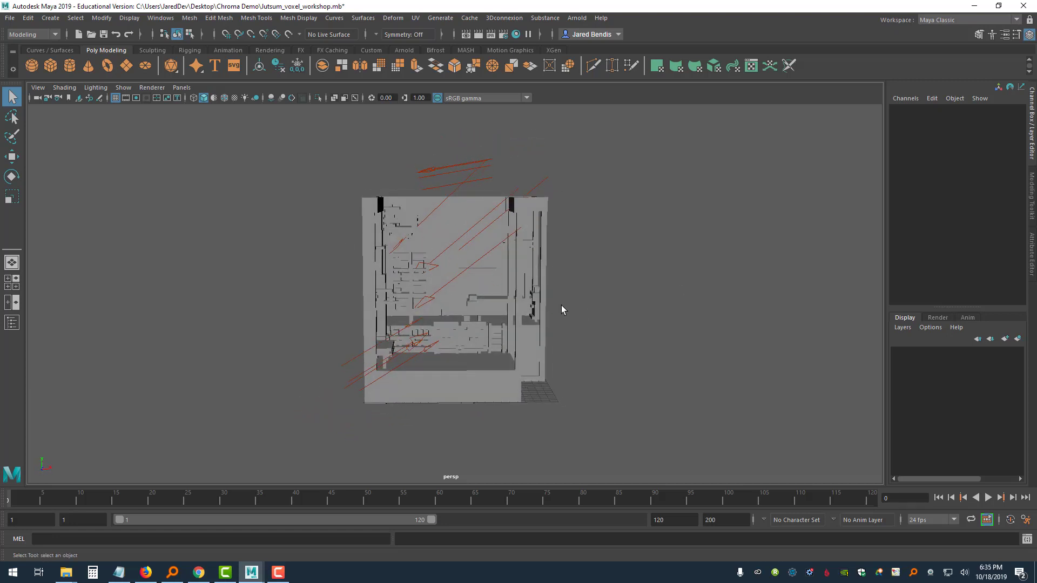
{"action": "left_click_drag", "start_coordinate": [601, 231], "coordinate": [578, 257], "text": "alt"}
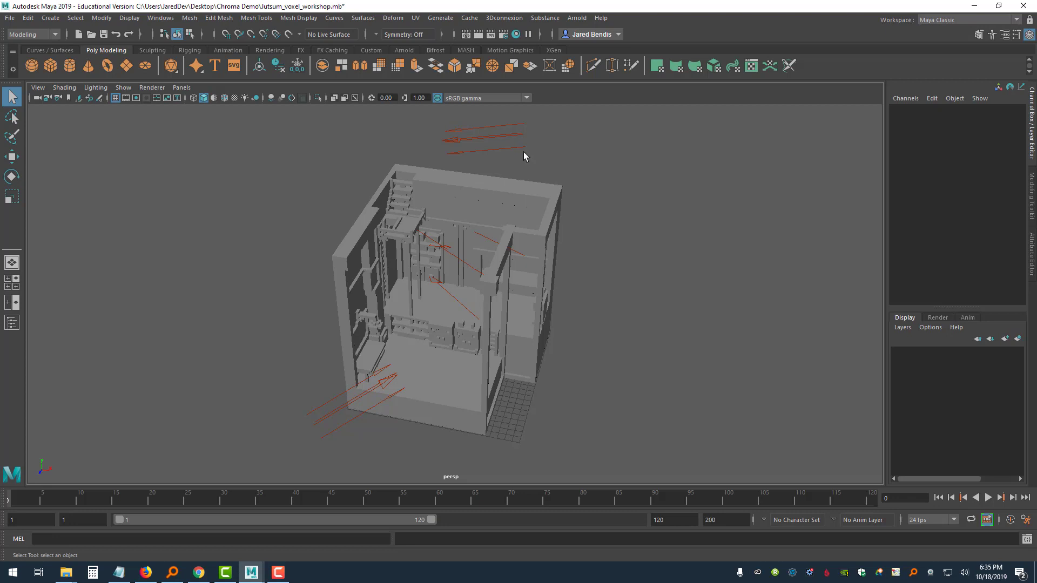
{"action": "left_click", "coordinate": [476, 36]}
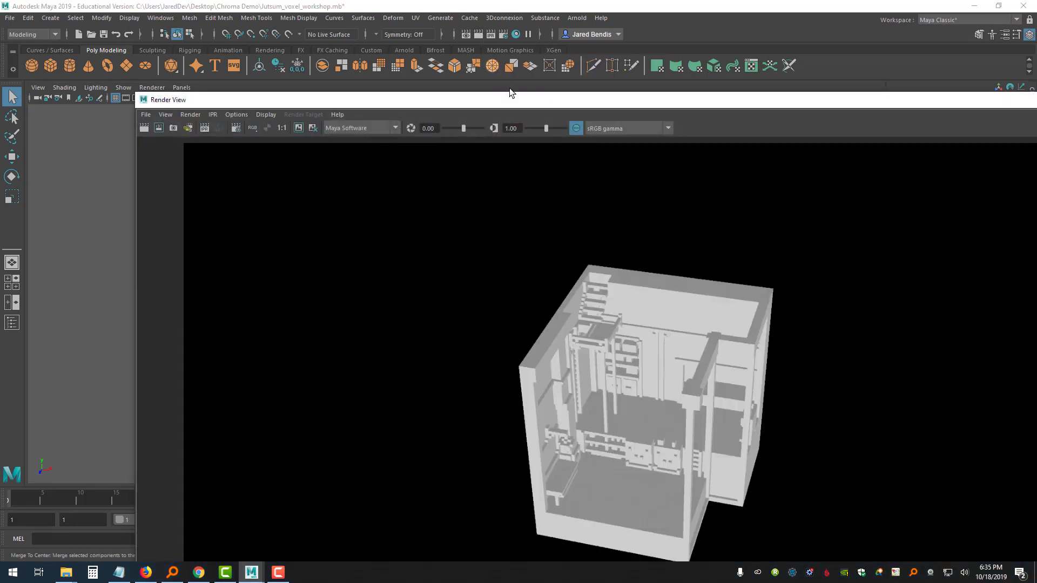
{"action": "left_click_drag", "start_coordinate": [553, 105], "coordinate": [501, 99]}
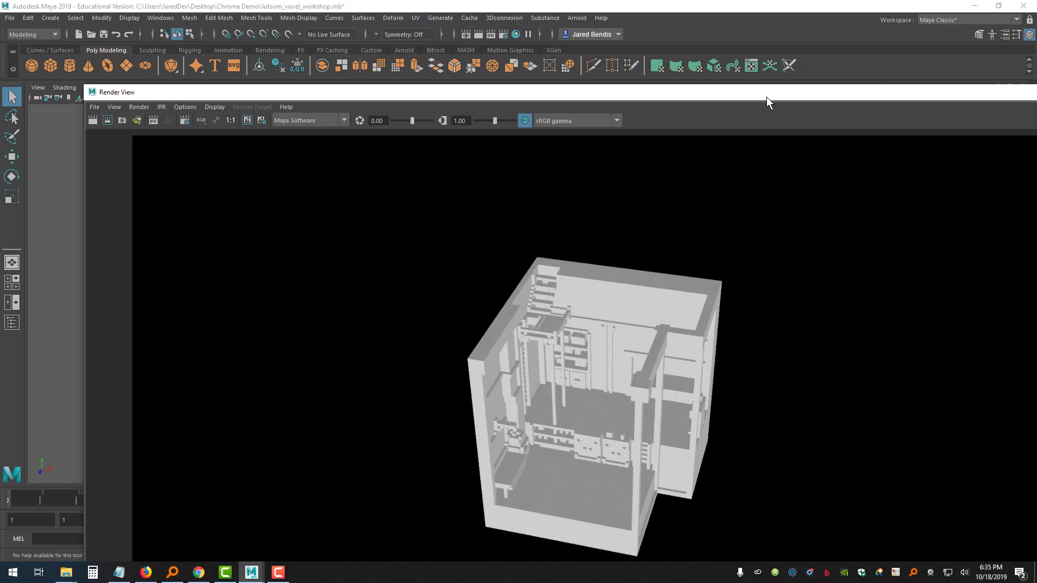
{"action": "left_click_drag", "start_coordinate": [766, 96], "coordinate": [611, 106]}
{"action": "left_click", "coordinate": [952, 102]}
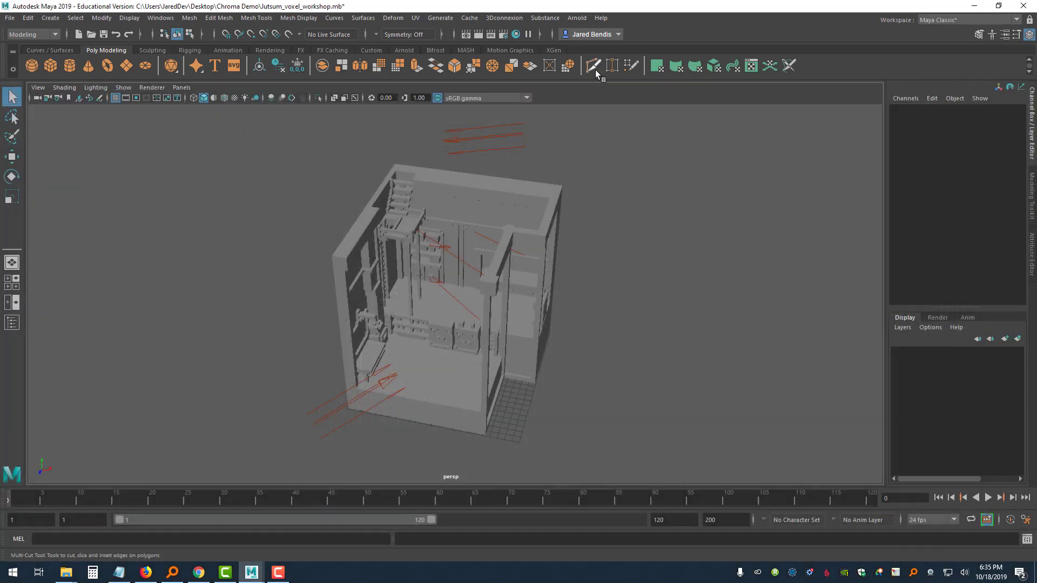
Set the render image size to 3000 by 3000 pixels in the render settings.
{"action": "left_click", "coordinate": [507, 37]}
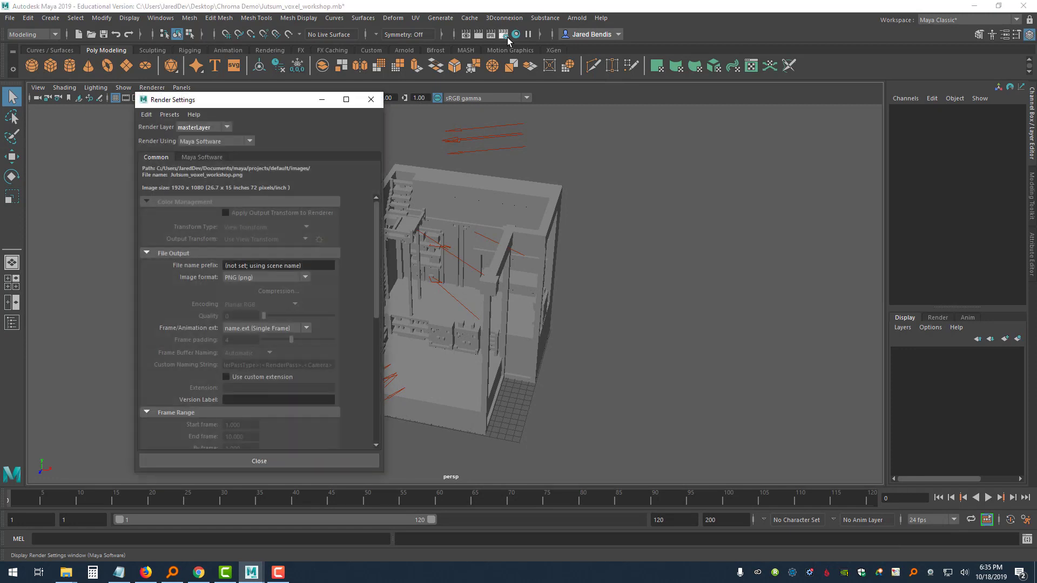
{"action": "scroll", "coordinate": [274, 323], "scroll_direction": "down", "scroll_amount": 5}
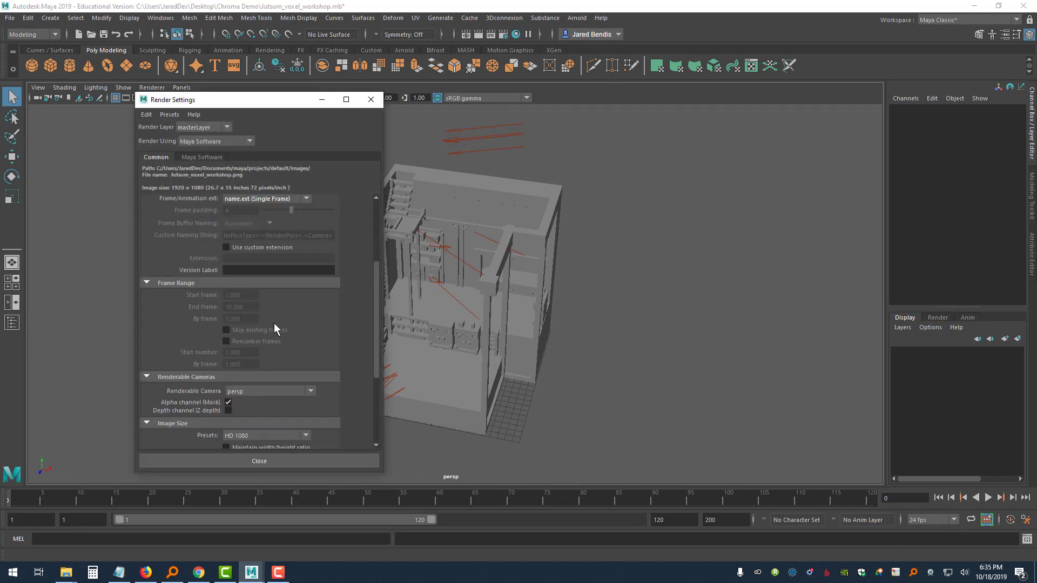
{"action": "scroll", "coordinate": [274, 323], "scroll_direction": "down", "scroll_amount": 1}
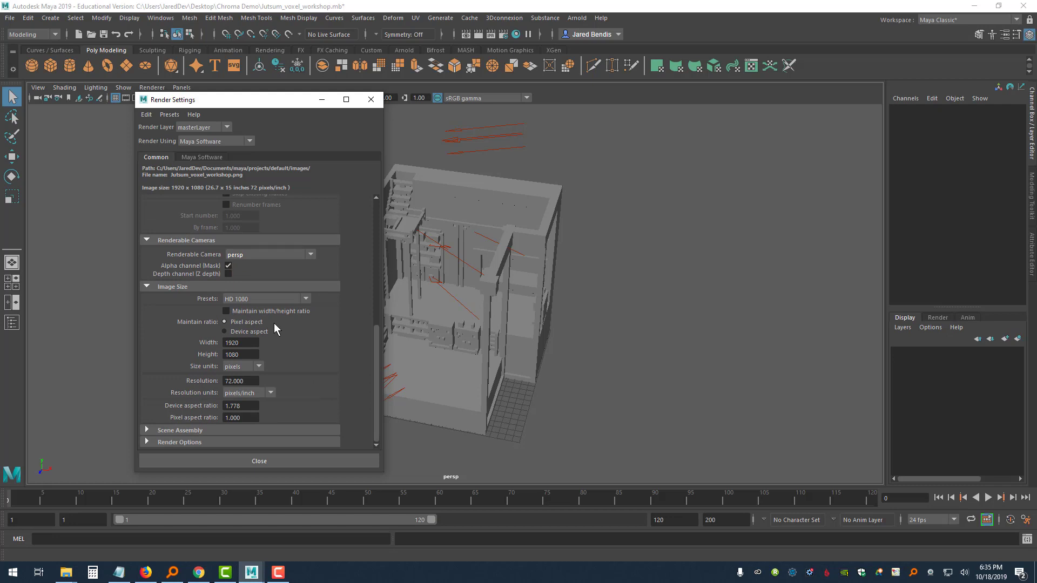
{"action": "left_click_drag", "start_coordinate": [255, 343], "coordinate": [207, 340]}
{"action": "type", "text": "3000"}
{"action": "key", "text": "Tab"}
{"action": "type", "text": "3000"}
{"action": "left_click", "coordinate": [287, 458]}
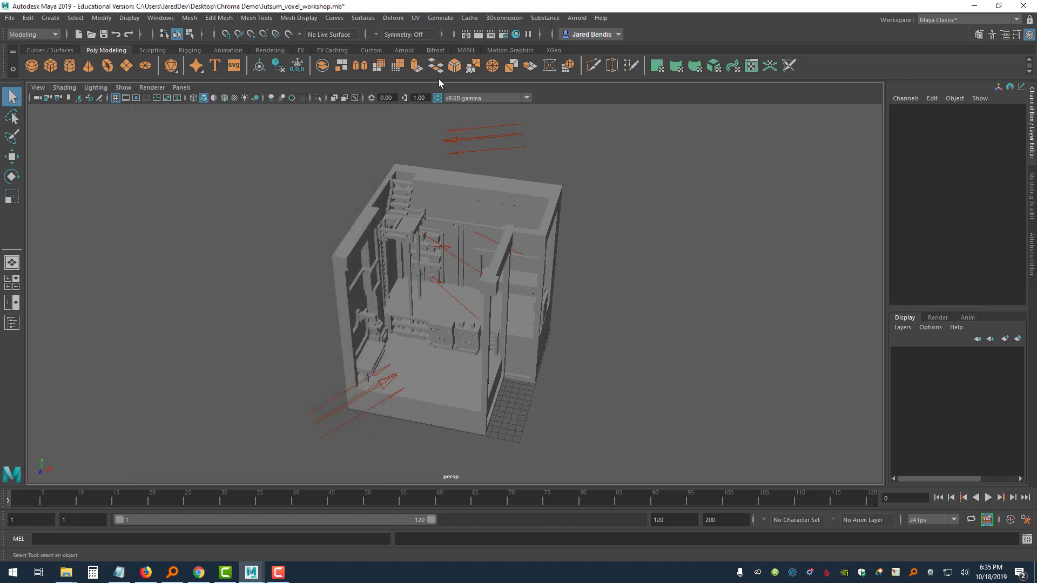
Test-render the perspective view, frame the workshop model more closely, and render it again with Maya Software.
{"action": "left_click", "coordinate": [478, 35]}
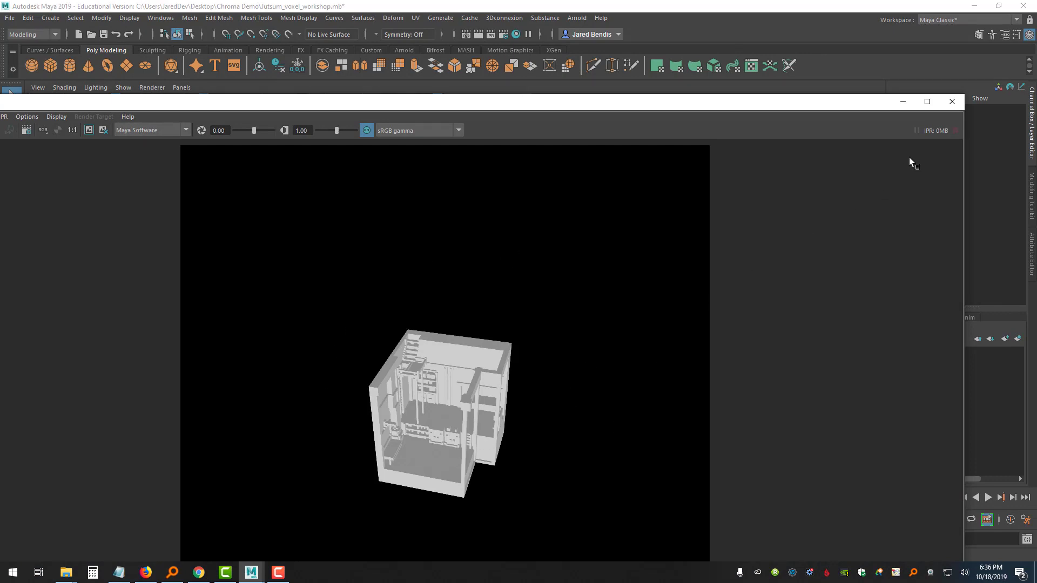
{"action": "left_click", "coordinate": [953, 102]}
{"action": "scroll", "coordinate": [501, 355], "scroll_direction": "up", "scroll_amount": 3}
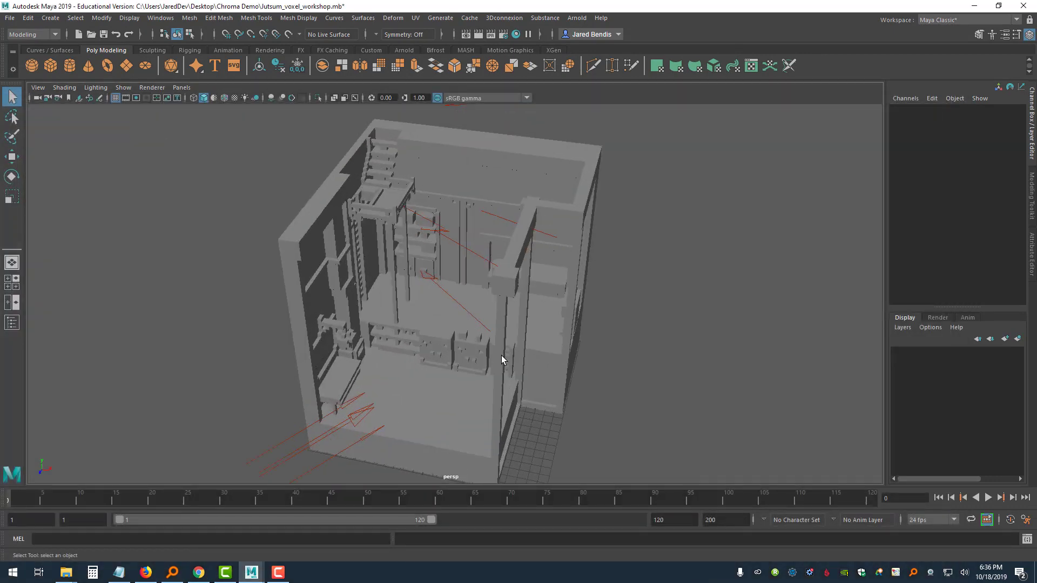
{"action": "left_click", "coordinate": [479, 36]}
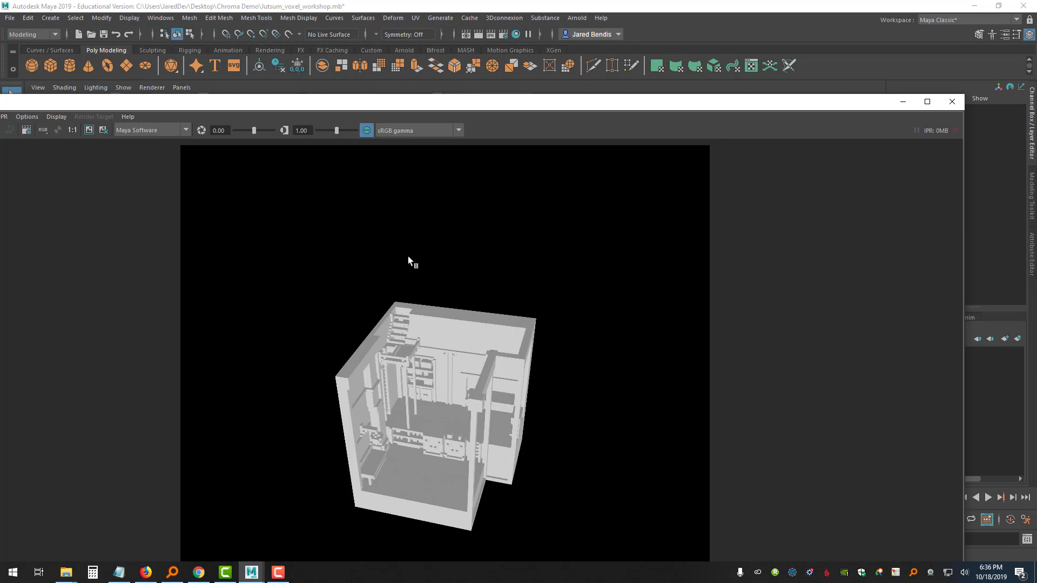
{"action": "left_click_drag", "start_coordinate": [451, 104], "coordinate": [478, 70]}
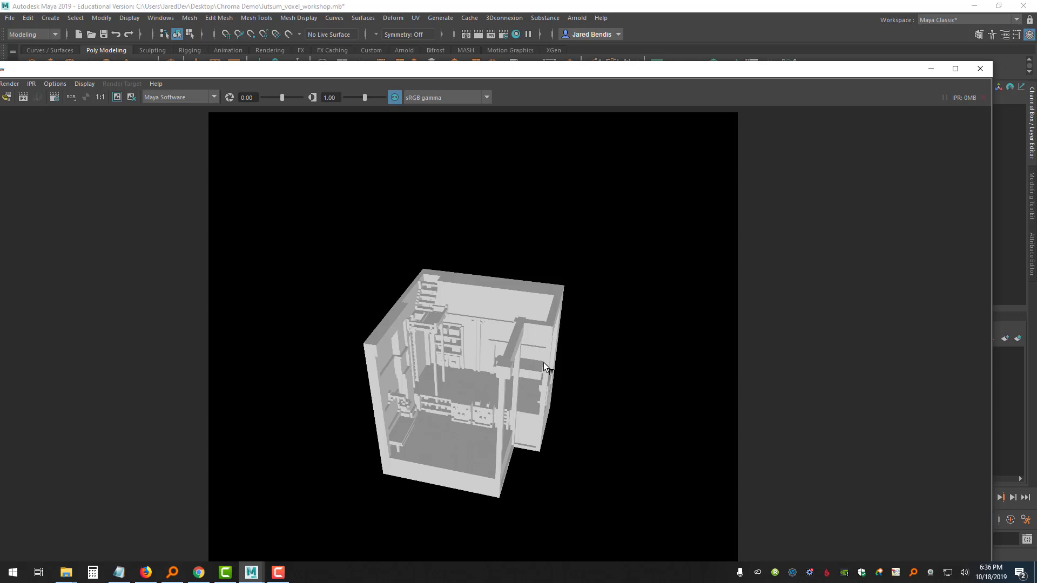
{"action": "left_click_drag", "start_coordinate": [203, 70], "coordinate": [252, 71]}
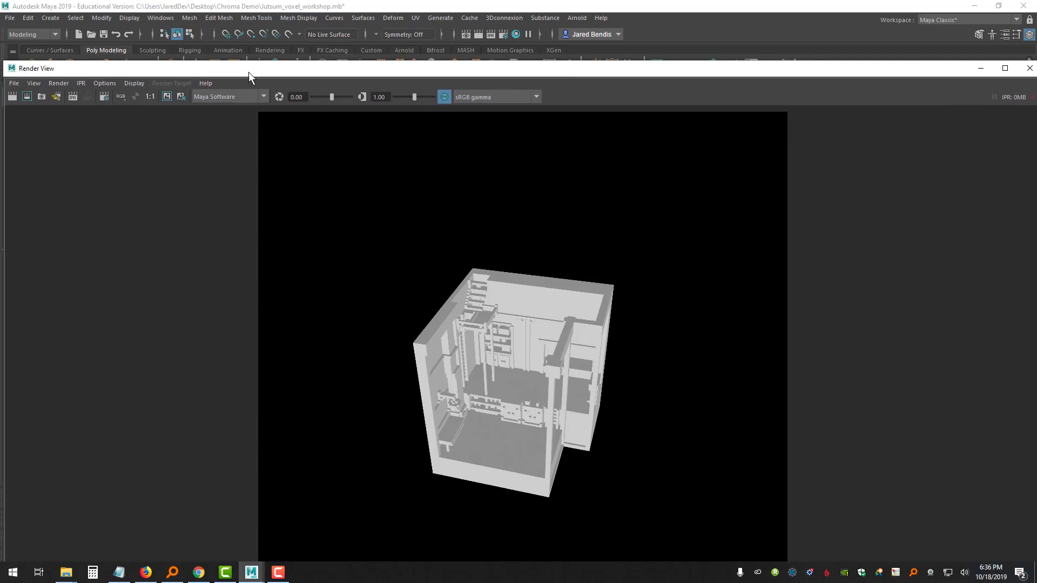
Save the rendered image as a PNG named Rendered in the desktop's Chroma Demo folder and close the render.
{"action": "left_click", "coordinate": [14, 83]}
{"action": "left_click", "coordinate": [32, 112]}
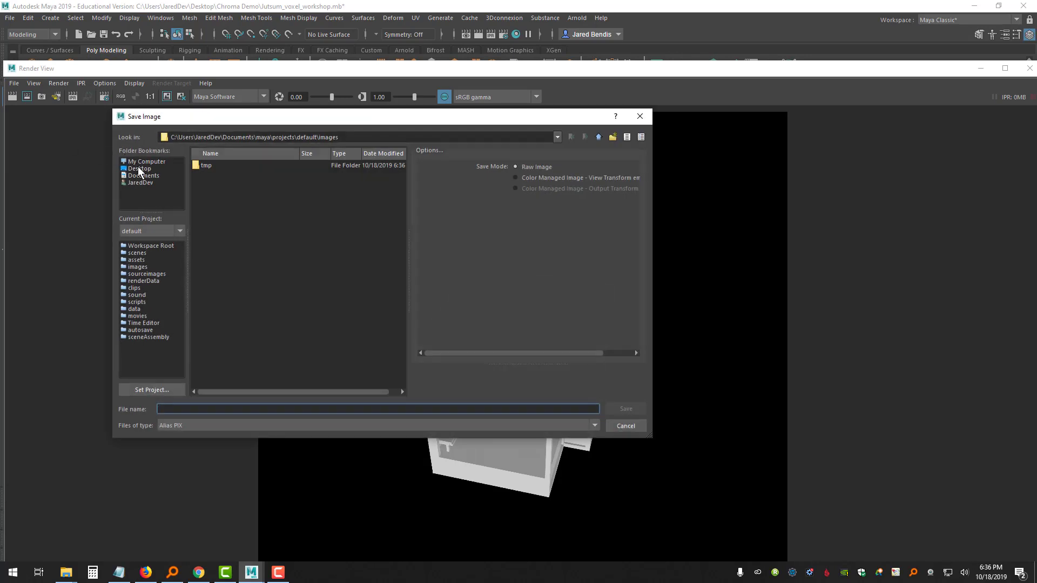
{"action": "left_click", "coordinate": [147, 168]}
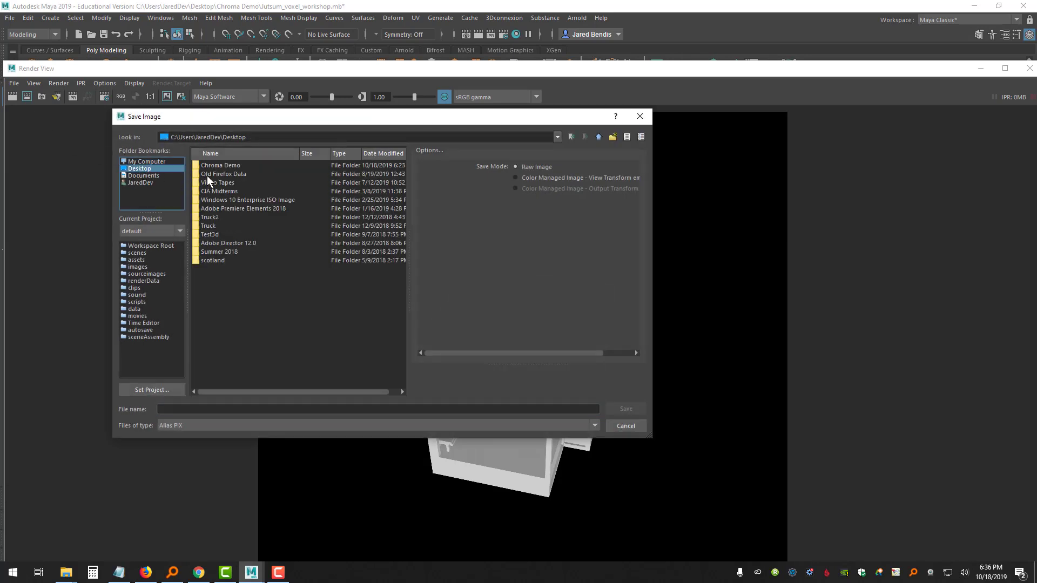
{"action": "double_click", "coordinate": [225, 165]}
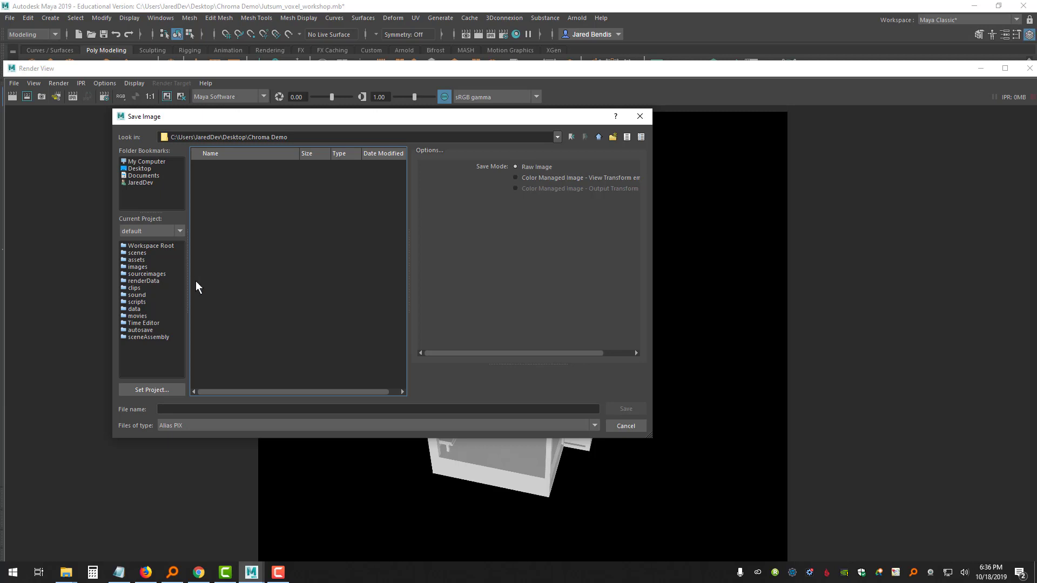
{"action": "left_click", "coordinate": [434, 426]}
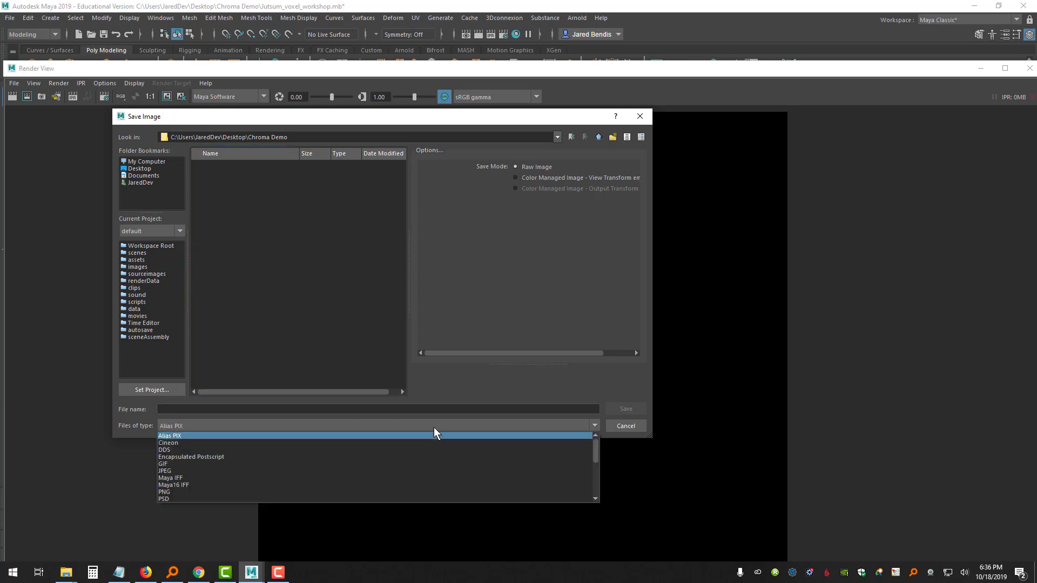
{"action": "left_click", "coordinate": [354, 492]}
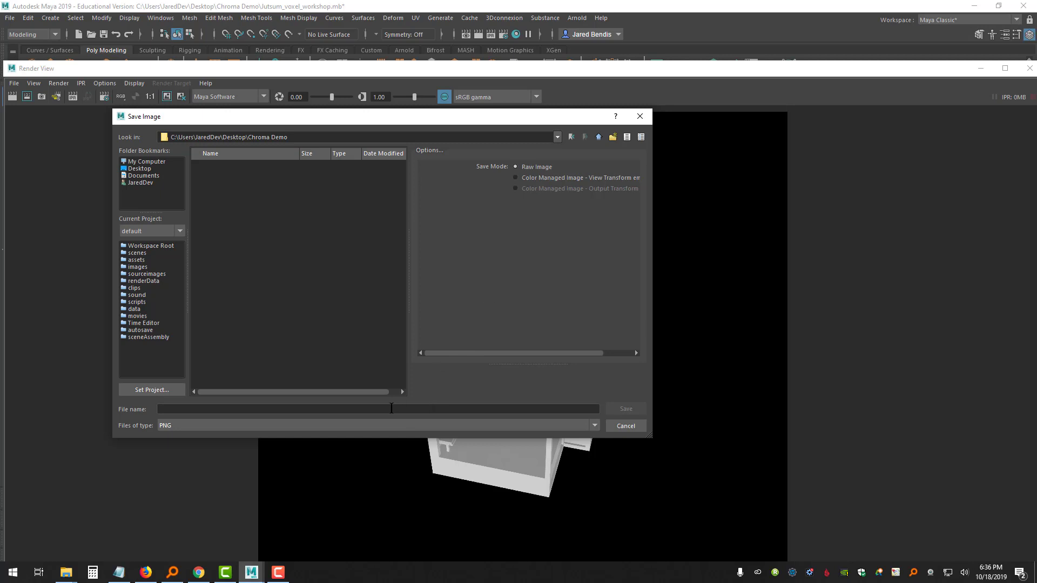
{"action": "left_click", "coordinate": [390, 409]}
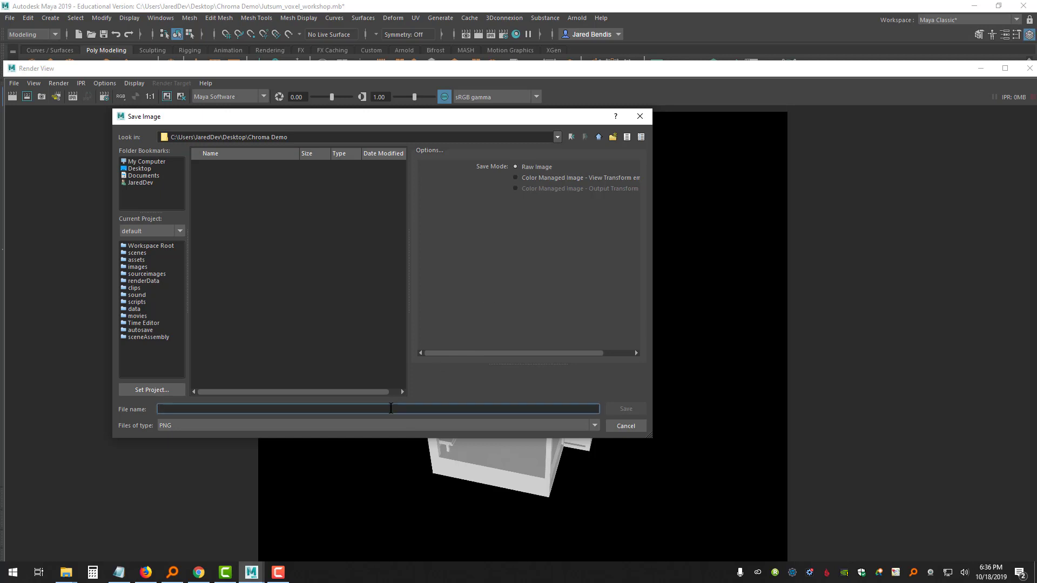
{"action": "type", "text": "Rendered"}
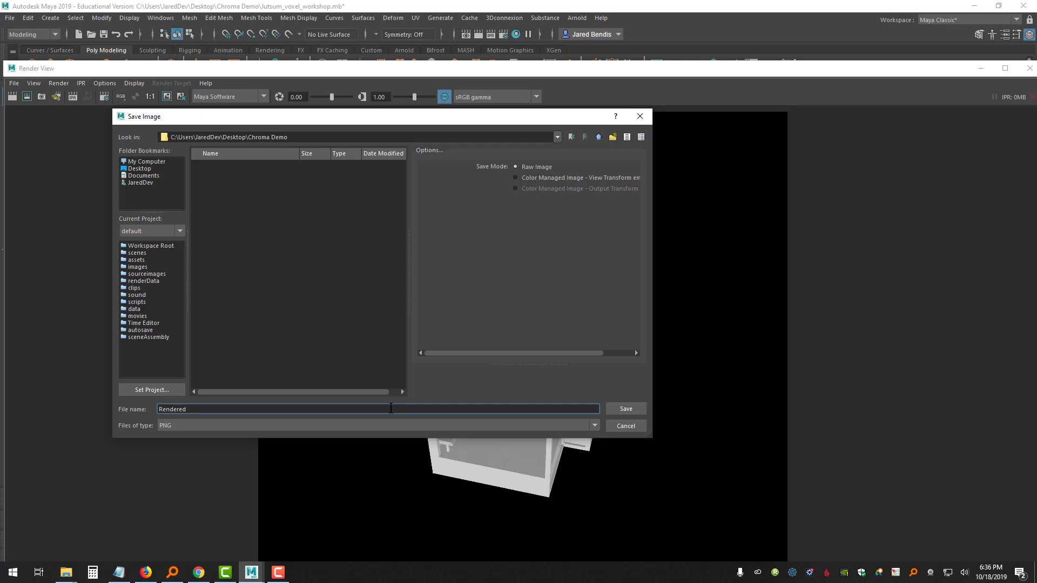
{"action": "left_click", "coordinate": [626, 410]}
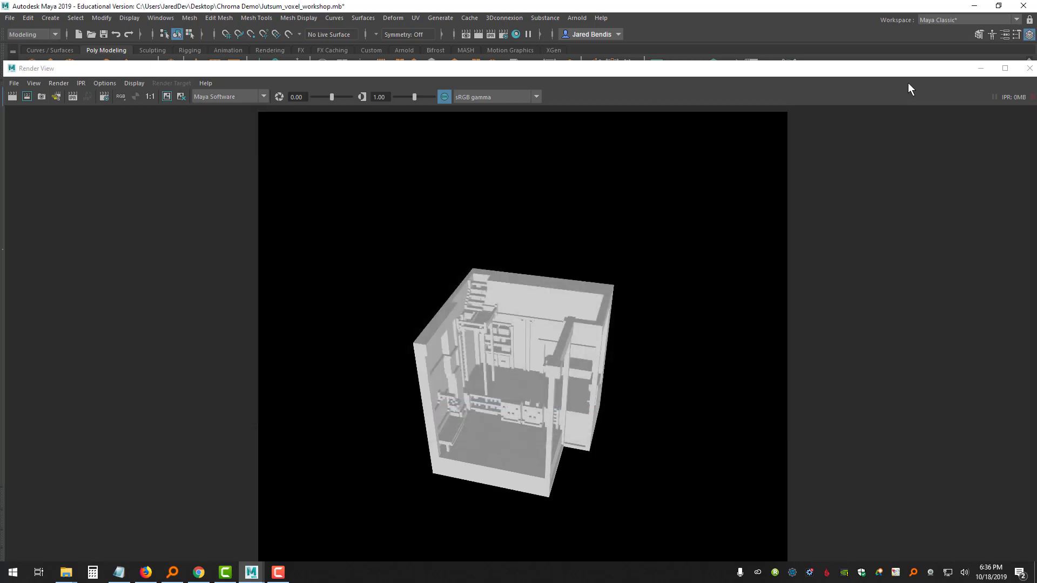
{"action": "left_click", "coordinate": [1030, 68]}
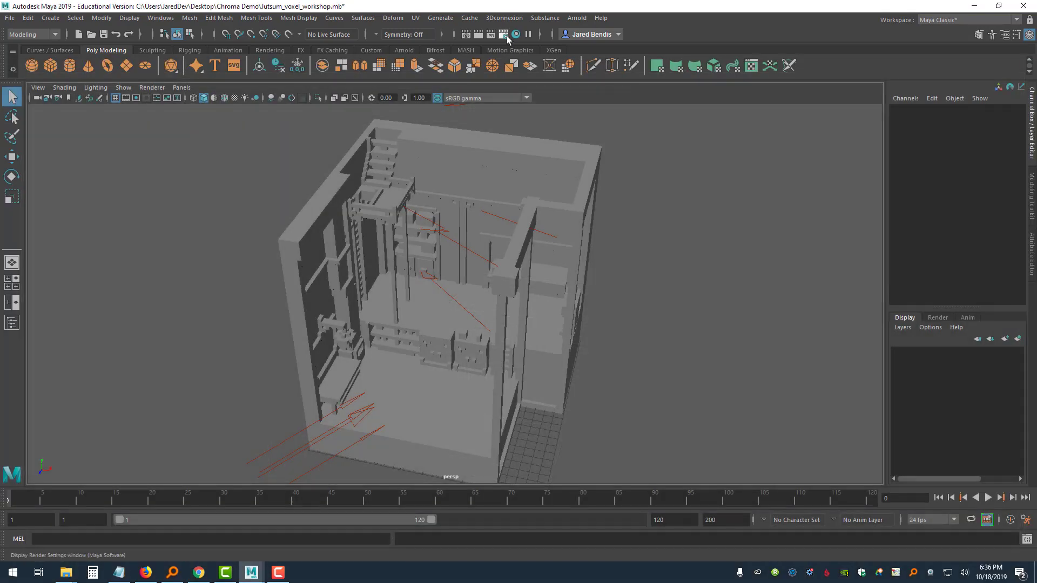
Set the render image size to 600 by 600 pixels, test-render the perspective view, and close the render.
{"action": "left_click", "coordinate": [506, 36]}
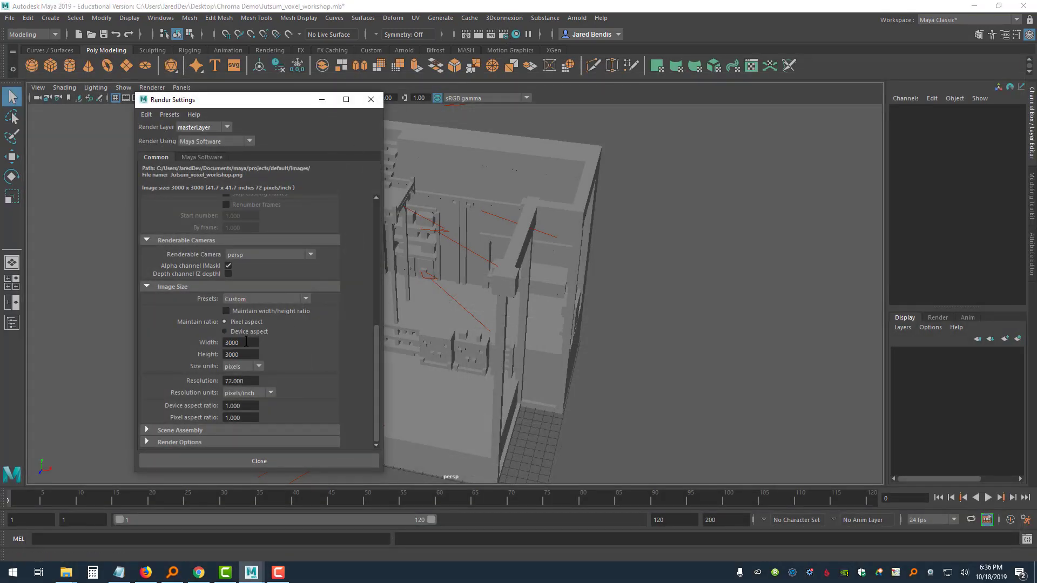
{"action": "left_click_drag", "start_coordinate": [246, 342], "coordinate": [219, 341]}
{"action": "type", "text": "600"}
{"action": "key", "text": "Tab"}
{"action": "type", "text": "60"}
{"action": "left_click", "coordinate": [229, 457]}
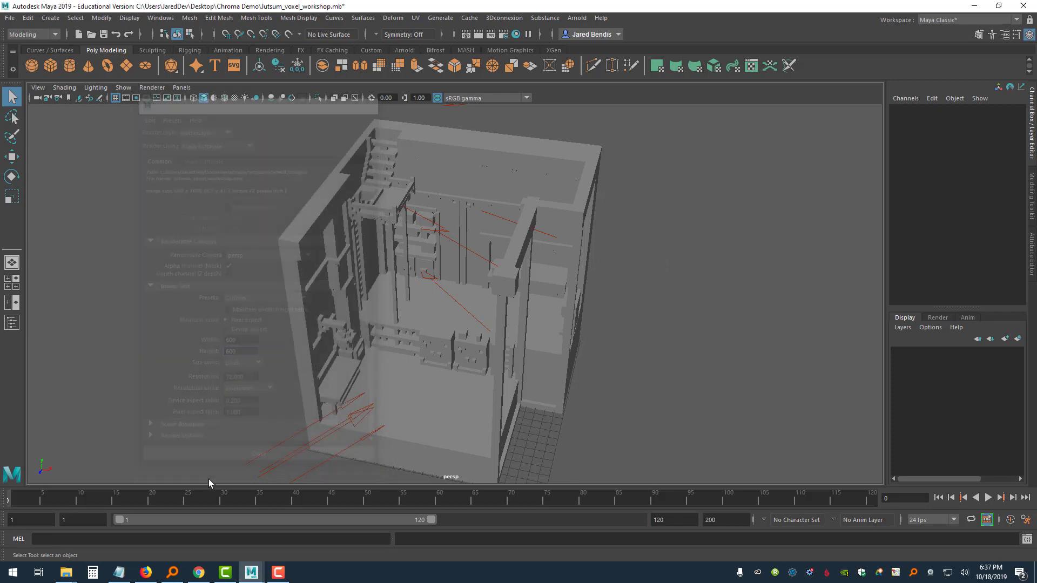
{"action": "left_click", "coordinate": [478, 34]}
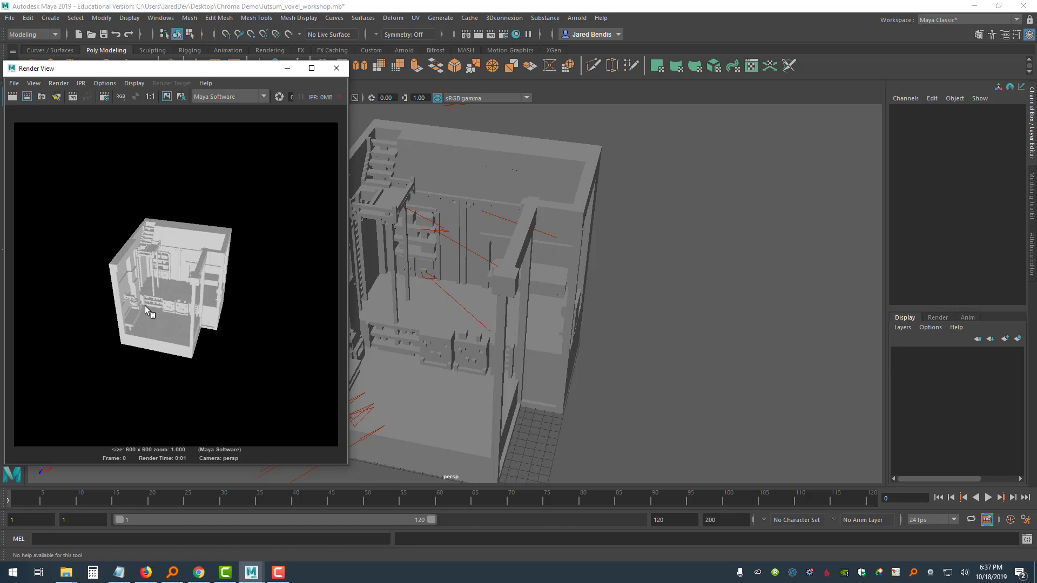
{"action": "left_click", "coordinate": [337, 69]}
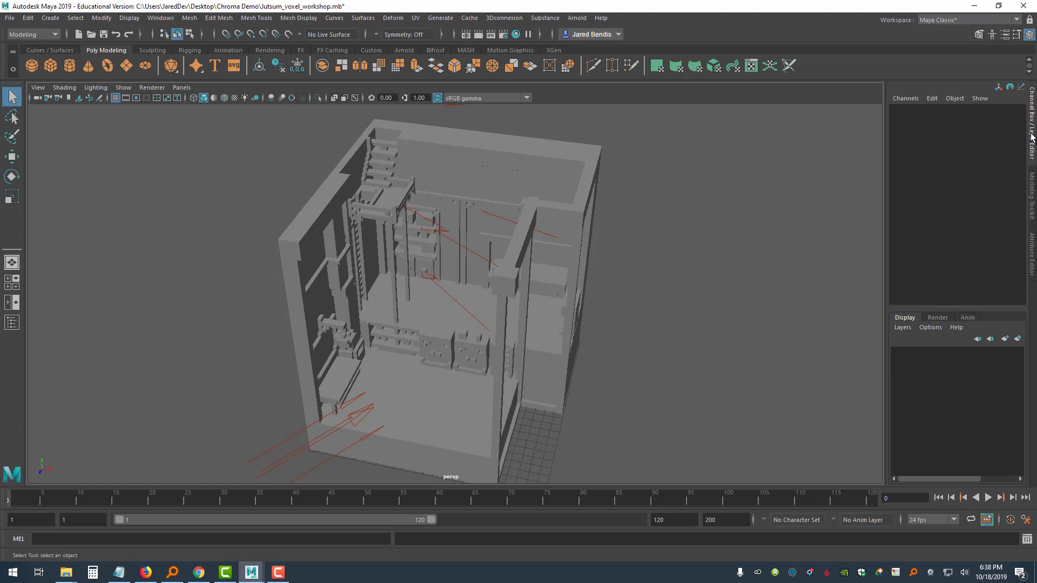
Create a new render layer from the selected workshop mesh and name it DepthMapObjectsLayer.
{"action": "left_click", "coordinate": [937, 318]}
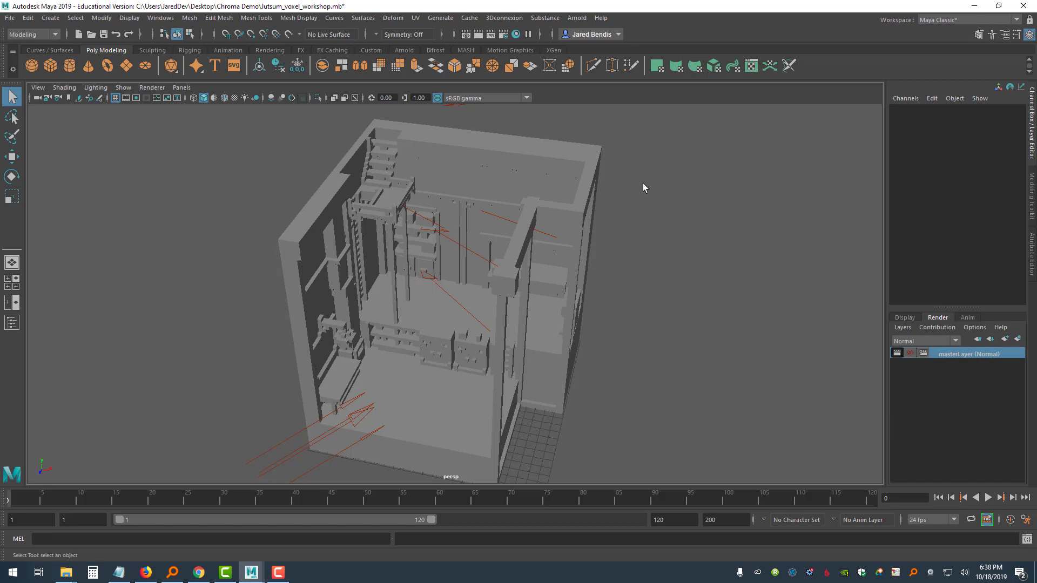
{"action": "left_click", "coordinate": [555, 189]}
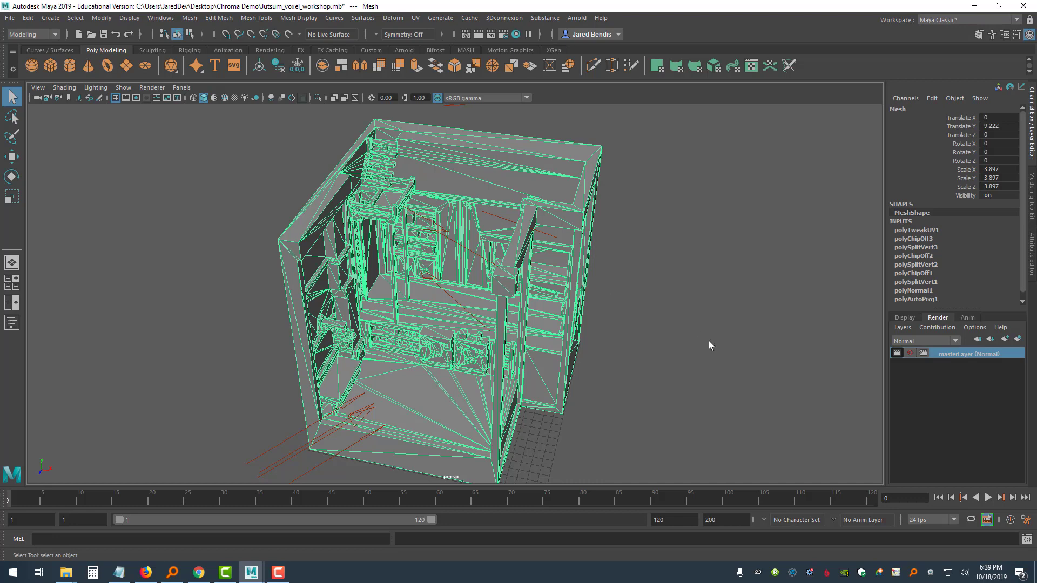
{"action": "left_click", "coordinate": [1017, 340]}
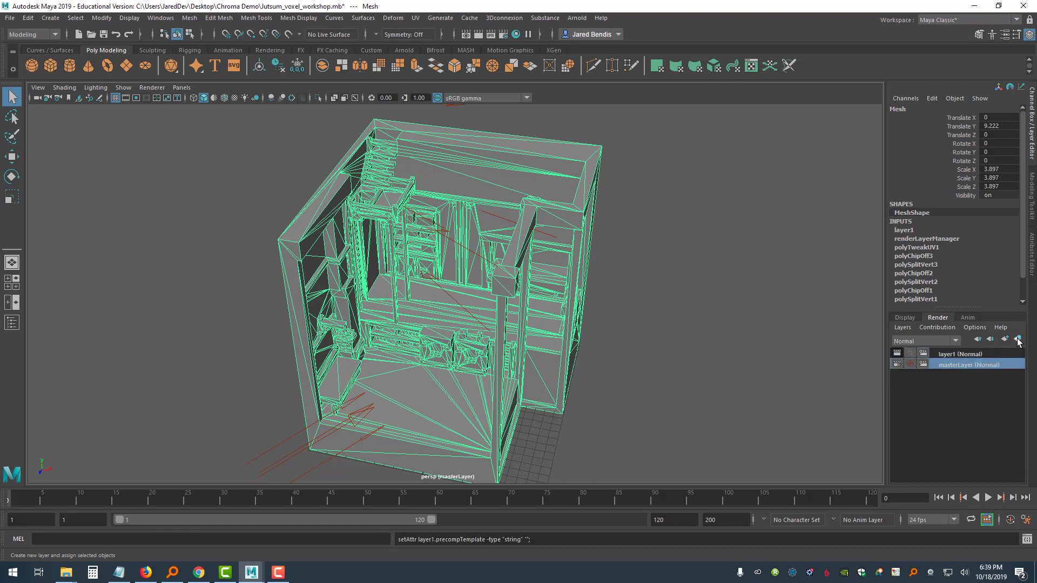
{"action": "double_click", "coordinate": [959, 354]}
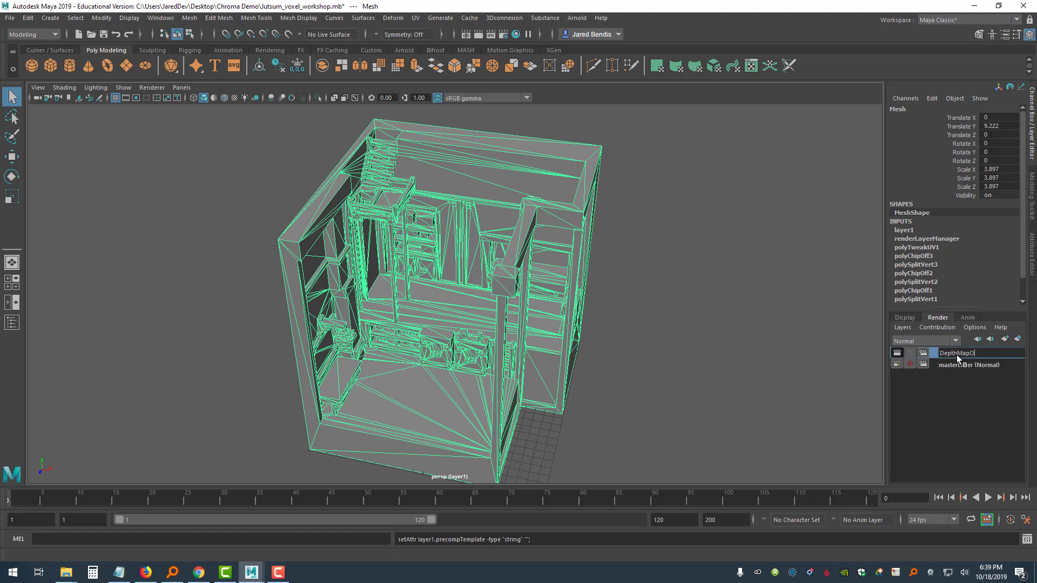
{"action": "type", "text": "DepthMapObjectsLayer"}
{"action": "key", "text": "Return"}
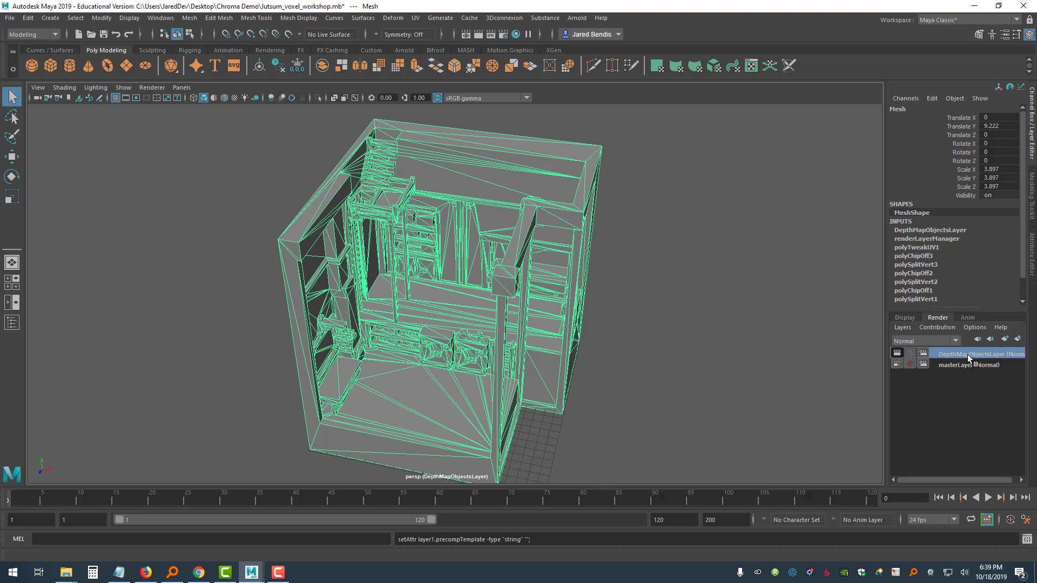
Open the attributes of DepthMapObjectsLayer and apply the Luminance Depth preset to it.
{"action": "right_click", "coordinate": [967, 354]}
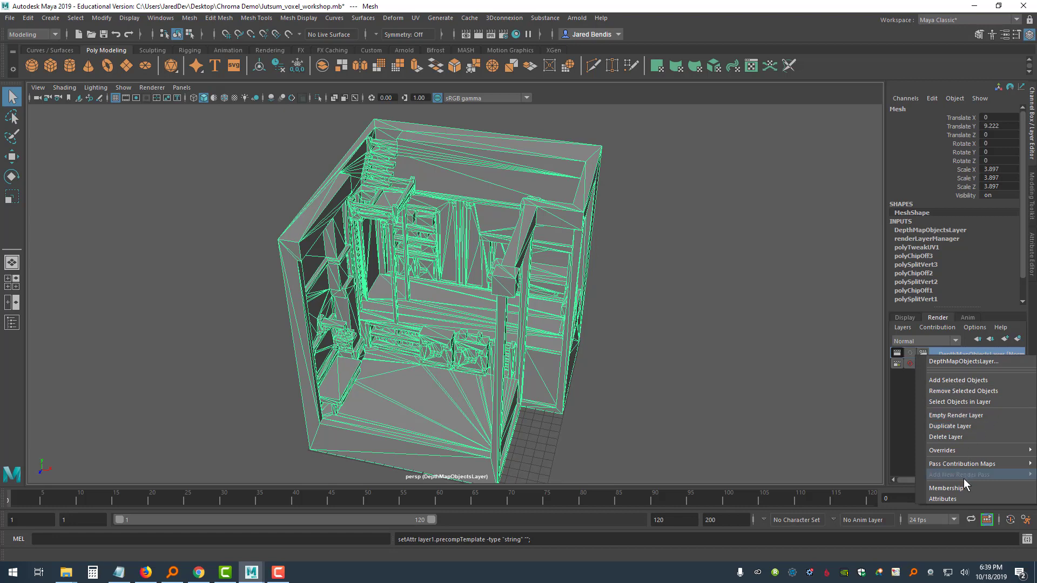
{"action": "left_click", "coordinate": [959, 497]}
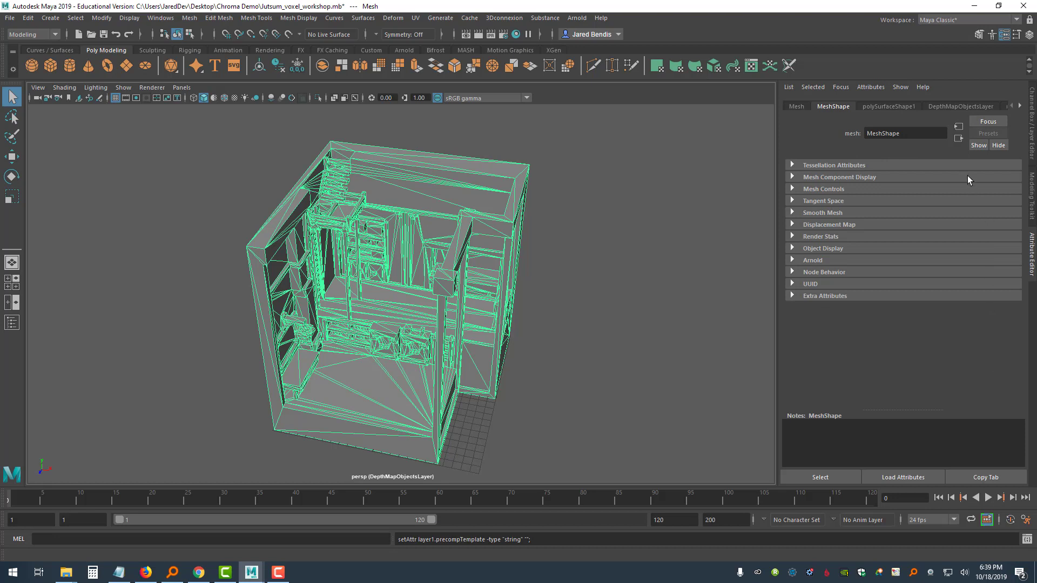
{"action": "left_click", "coordinate": [949, 106]}
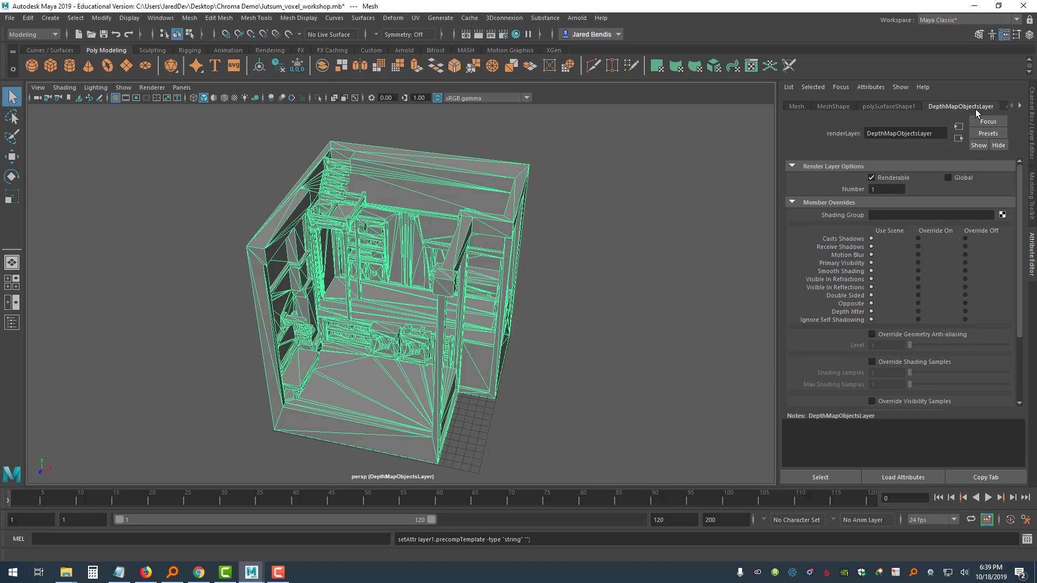
{"action": "left_click", "coordinate": [992, 138]}
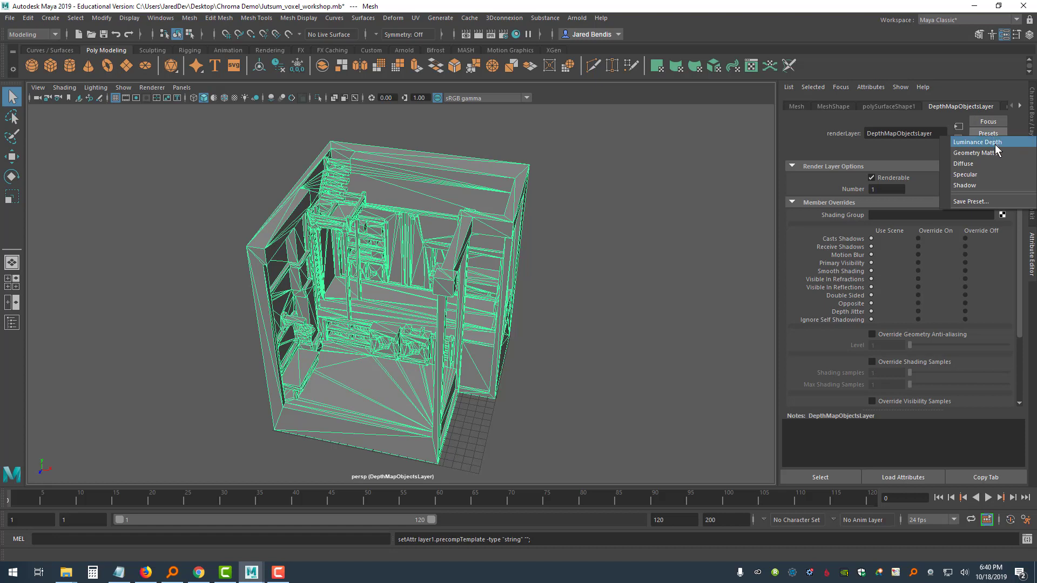
{"action": "left_click", "coordinate": [996, 143]}
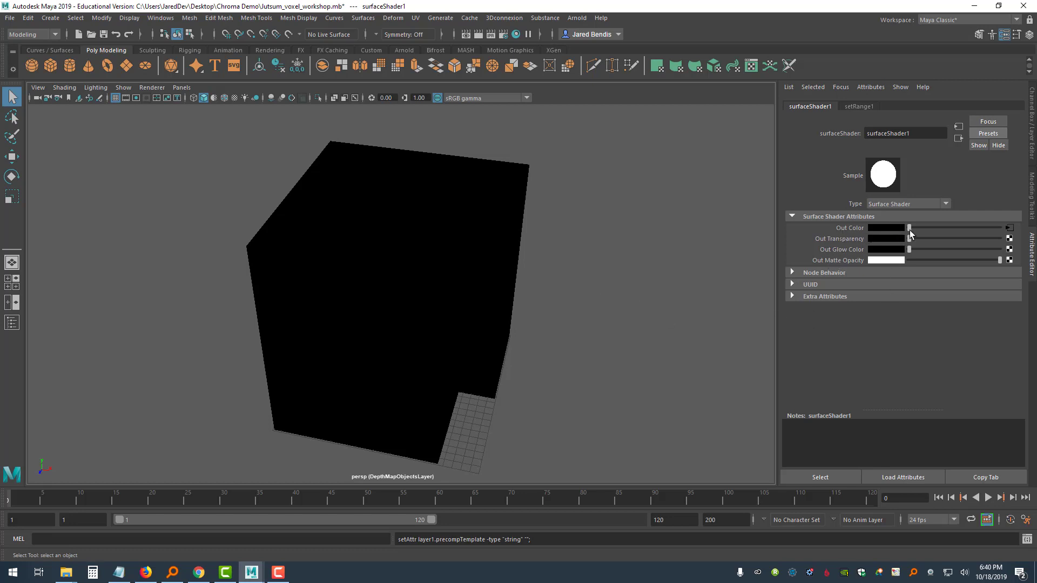
Open the set range node feeding the surface shader's Out Color and break the connection on its first Old Min value.
{"action": "left_click", "coordinate": [1010, 228]}
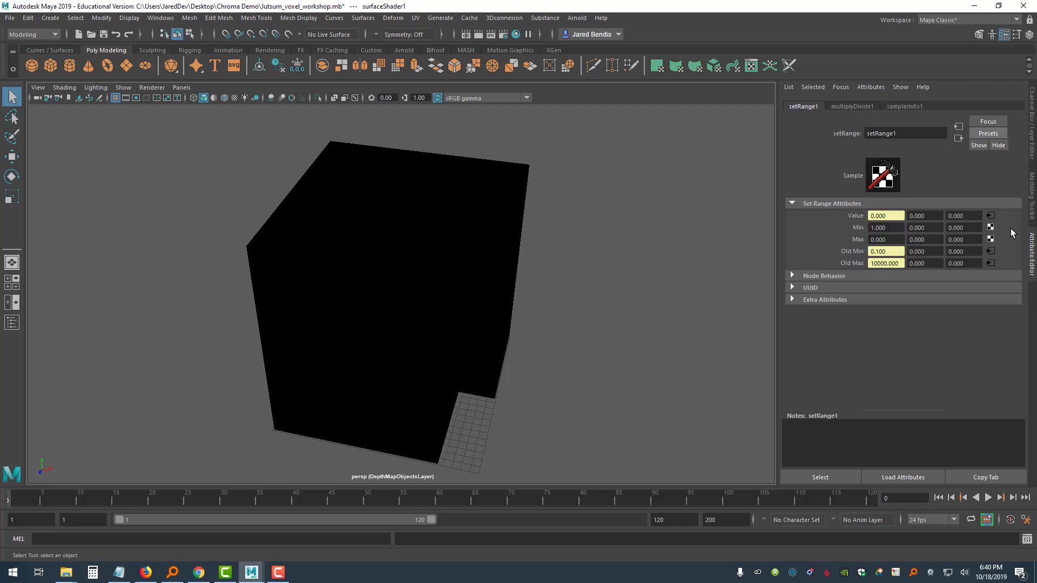
{"action": "right_click", "coordinate": [893, 251]}
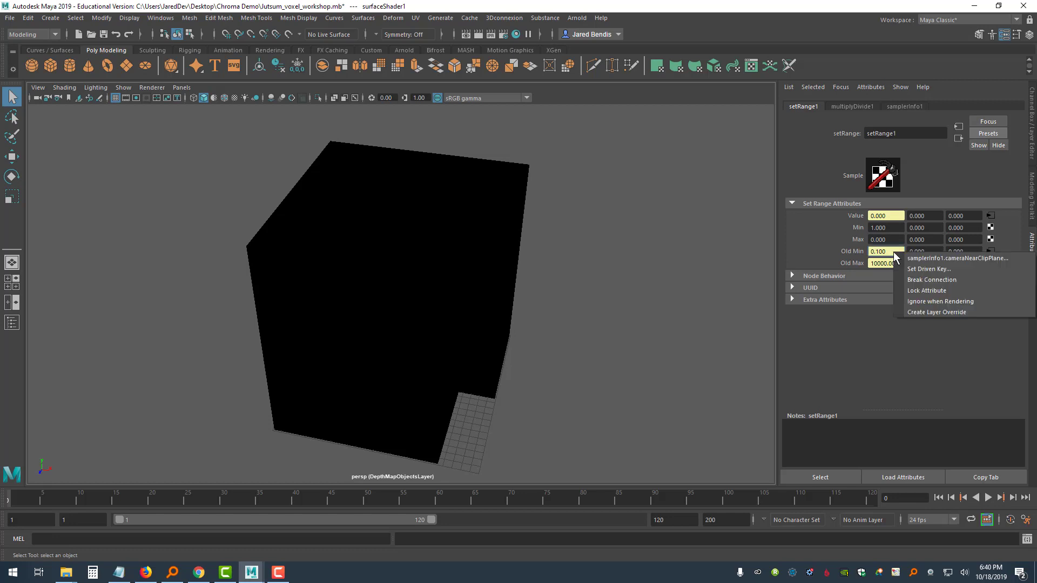
{"action": "left_click", "coordinate": [914, 280]}
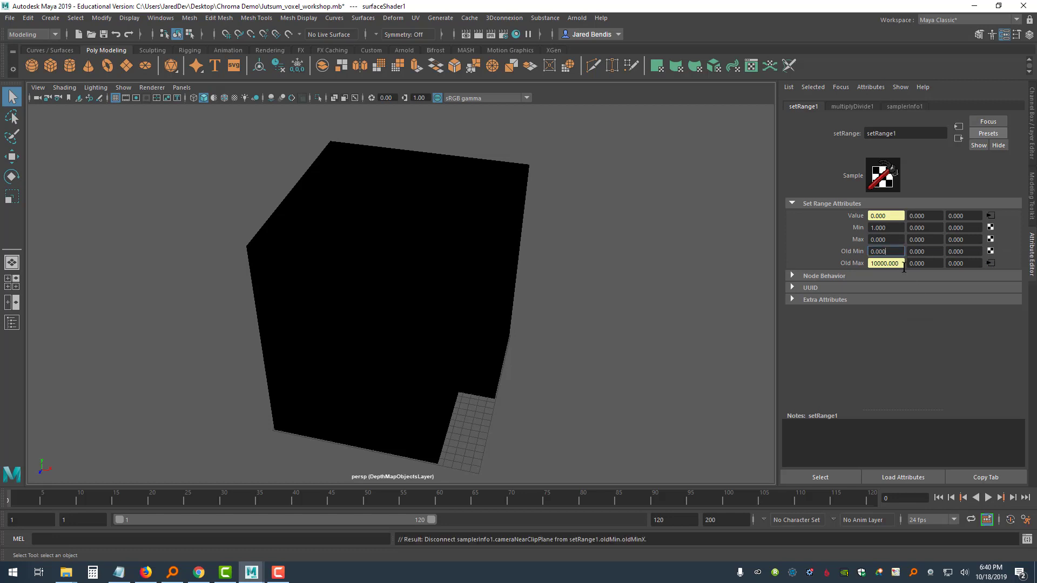
Break the connection on the set range node's first Old Max value and render the depth layer.
{"action": "right_click", "coordinate": [903, 265]}
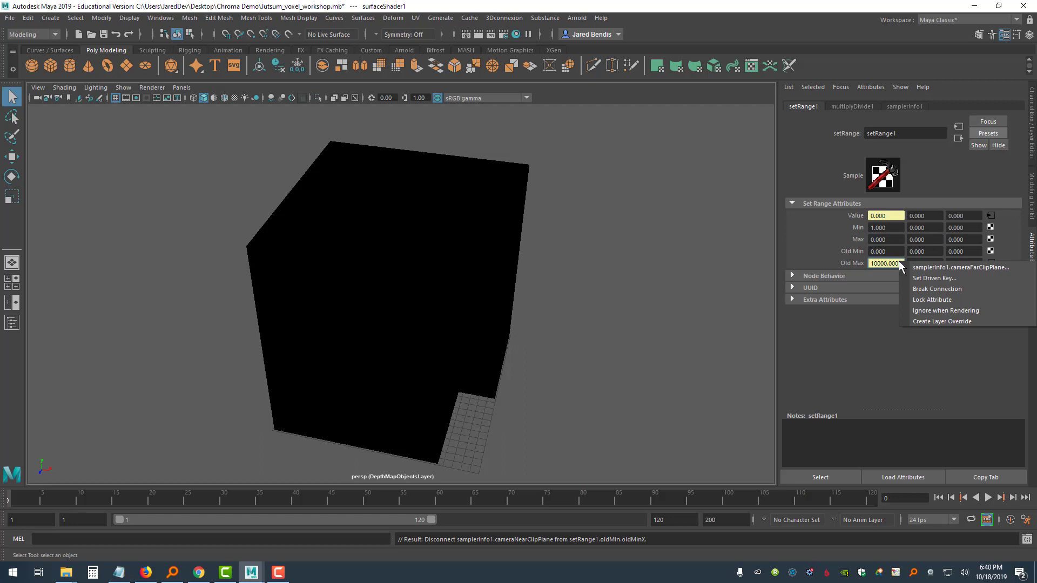
{"action": "left_click", "coordinate": [927, 289]}
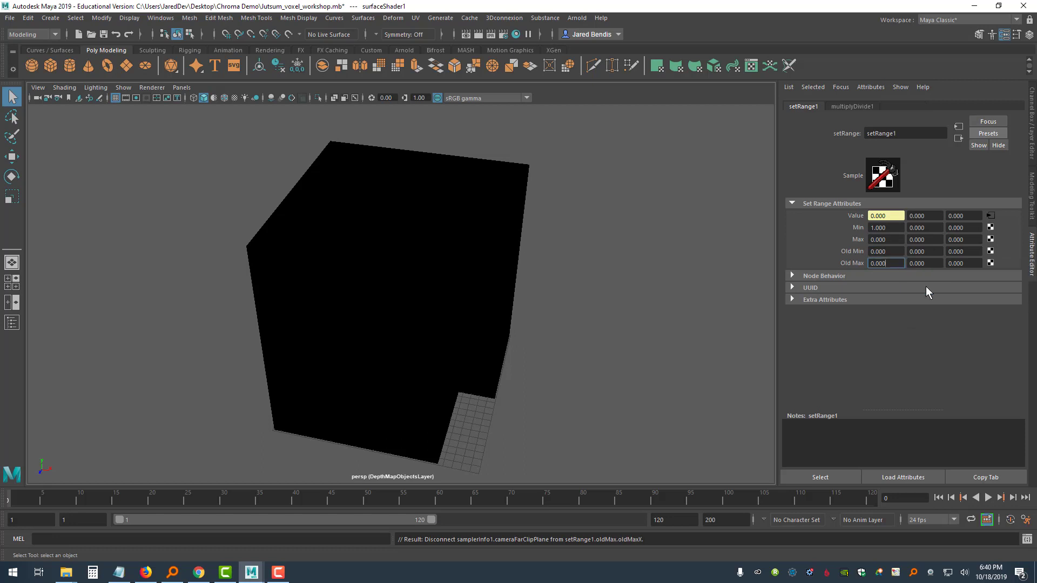
{"action": "left_click", "coordinate": [898, 262]}
{"action": "left_click", "coordinate": [479, 34]}
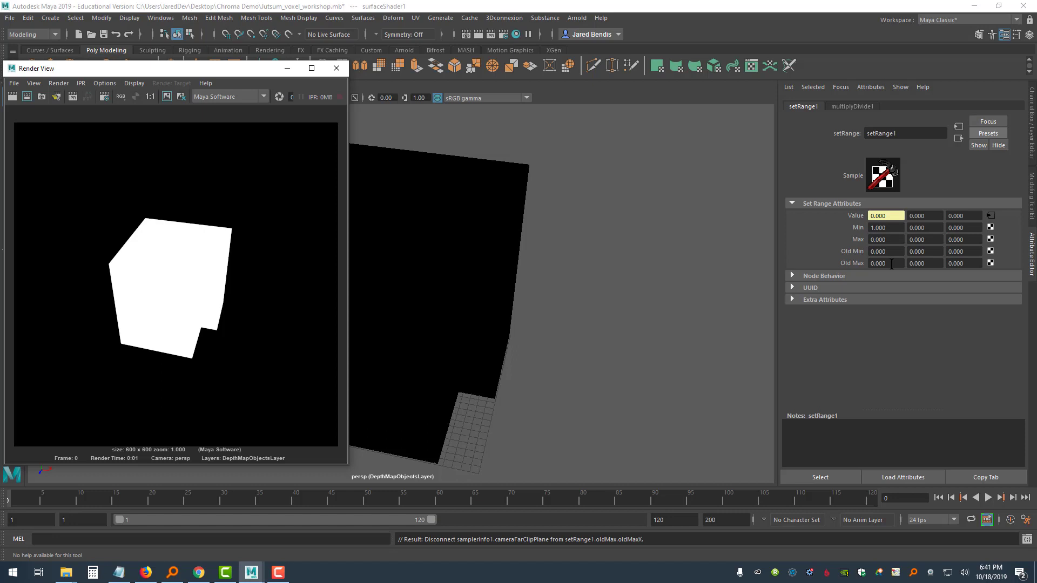
Set the first Old Max value to 500, test-render the depth layer, and close the render.
{"action": "left_click", "coordinate": [875, 264]}
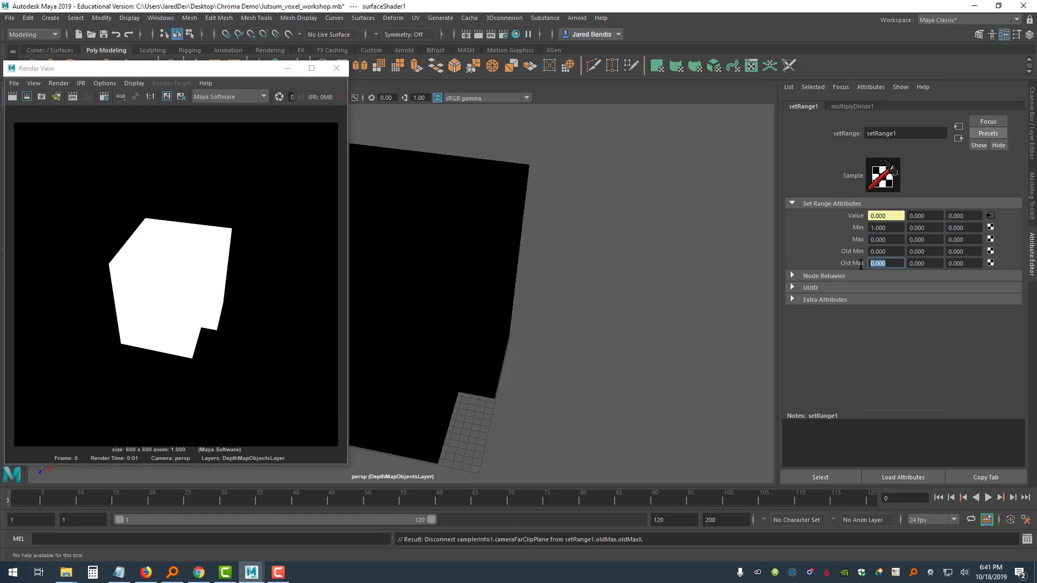
{"action": "type", "text": "500"}
{"action": "left_click", "coordinate": [889, 252]}
{"action": "left_click", "coordinate": [890, 264]}
{"action": "left_click", "coordinate": [336, 68]}
{"action": "left_click", "coordinate": [476, 34]}
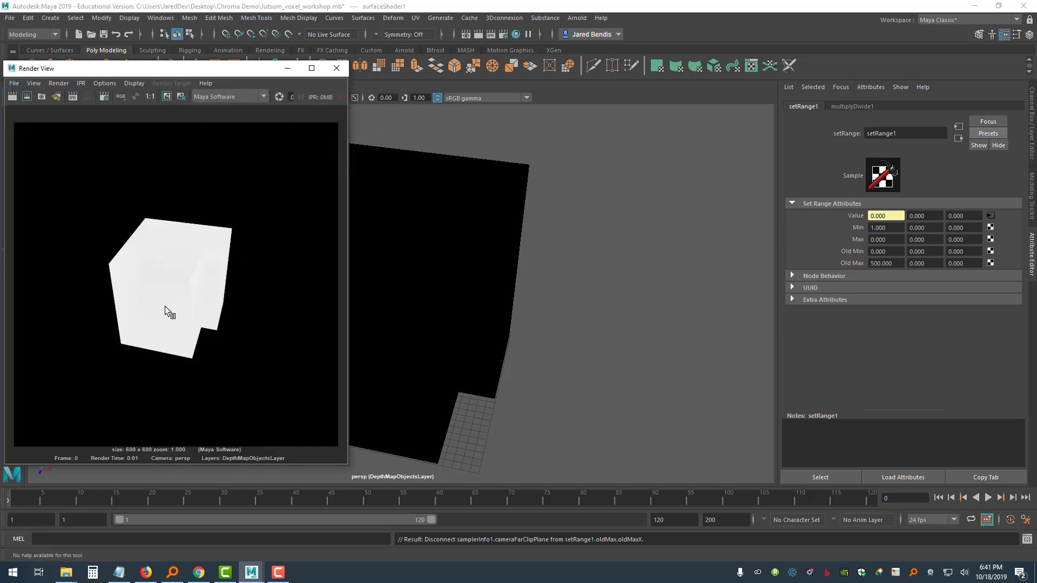
{"action": "left_click", "coordinate": [343, 73]}
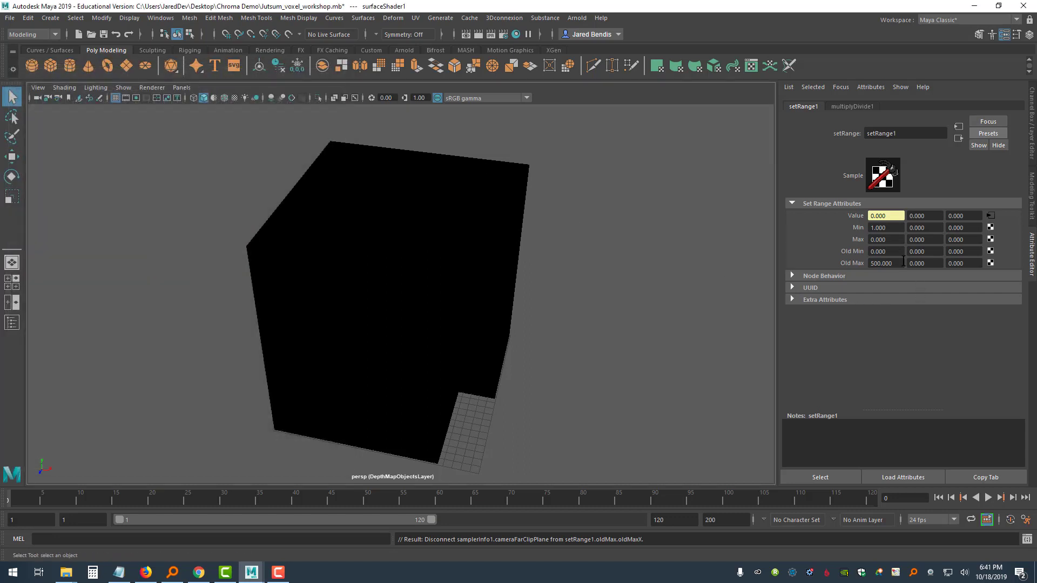
Set the first Old Max value to 250, test-render the depth layer, and close the render.
{"action": "double_click", "coordinate": [868, 263]}
{"action": "type", "text": "50"}
{"action": "left_click", "coordinate": [888, 252]}
{"action": "left_click", "coordinate": [478, 35]}
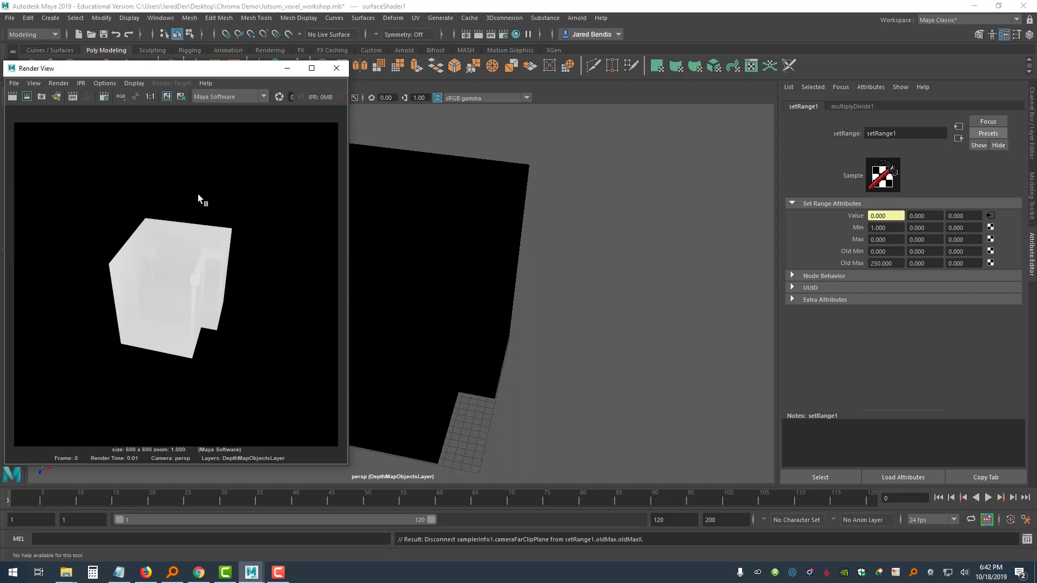
{"action": "left_click", "coordinate": [336, 69]}
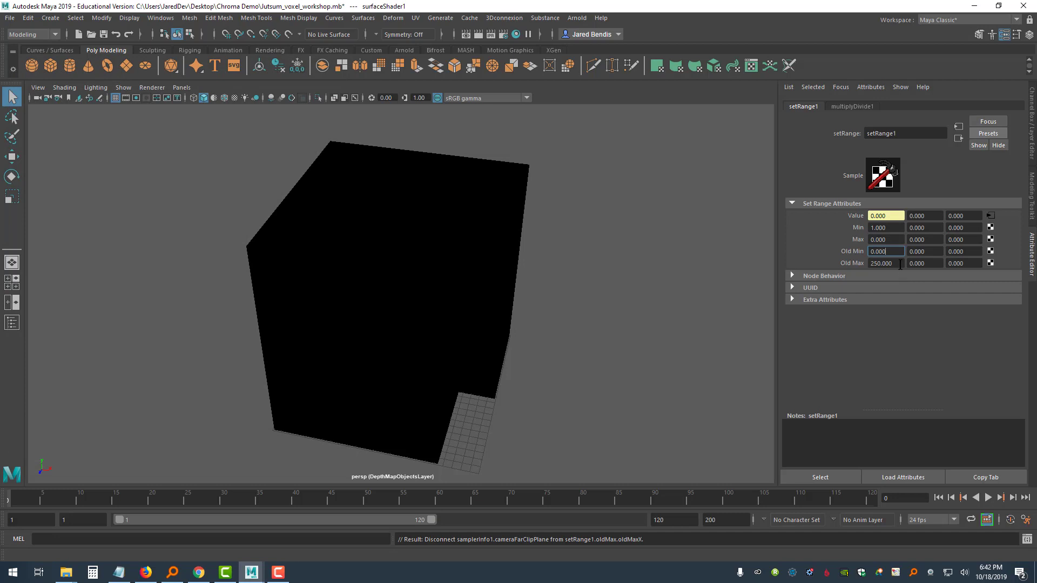
Set the first Old Max value to 125, test-render the depth layer, and close the render.
{"action": "left_click", "coordinate": [900, 264]}
{"action": "type", "text": "125"}
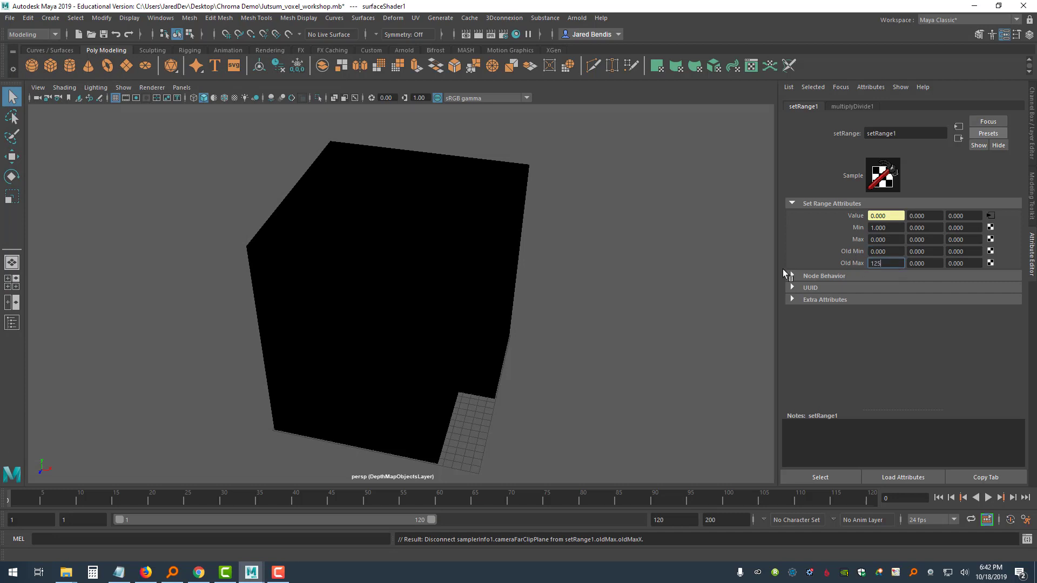
{"action": "left_click", "coordinate": [479, 34]}
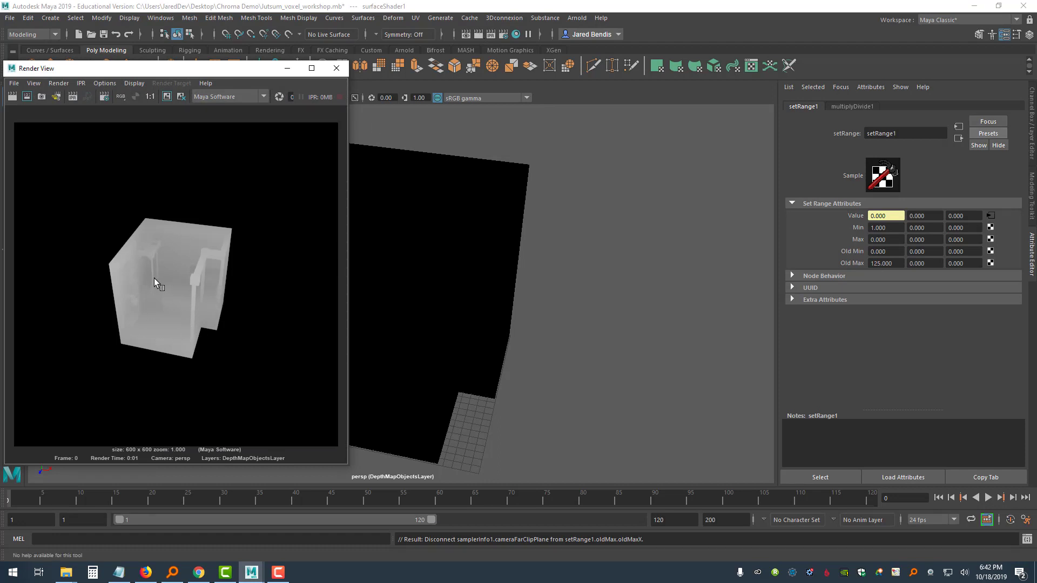
{"action": "left_click", "coordinate": [336, 69]}
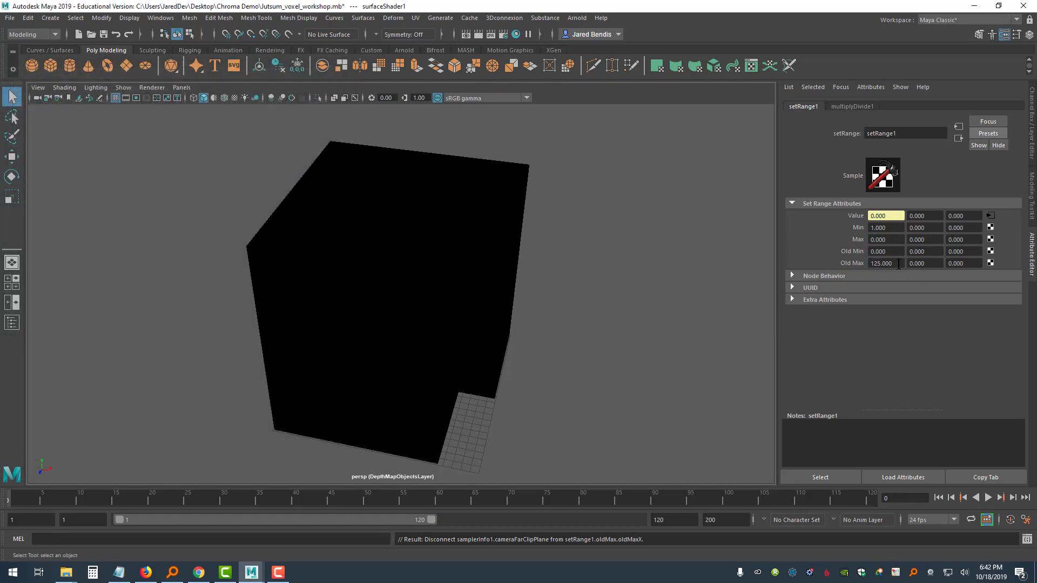
Set the first Old Max value to 67, test-render the depth layer, and close the render.
{"action": "left_click_drag", "start_coordinate": [898, 264], "coordinate": [853, 263]}
{"action": "type", "text": "67"}
{"action": "left_click", "coordinate": [480, 35]}
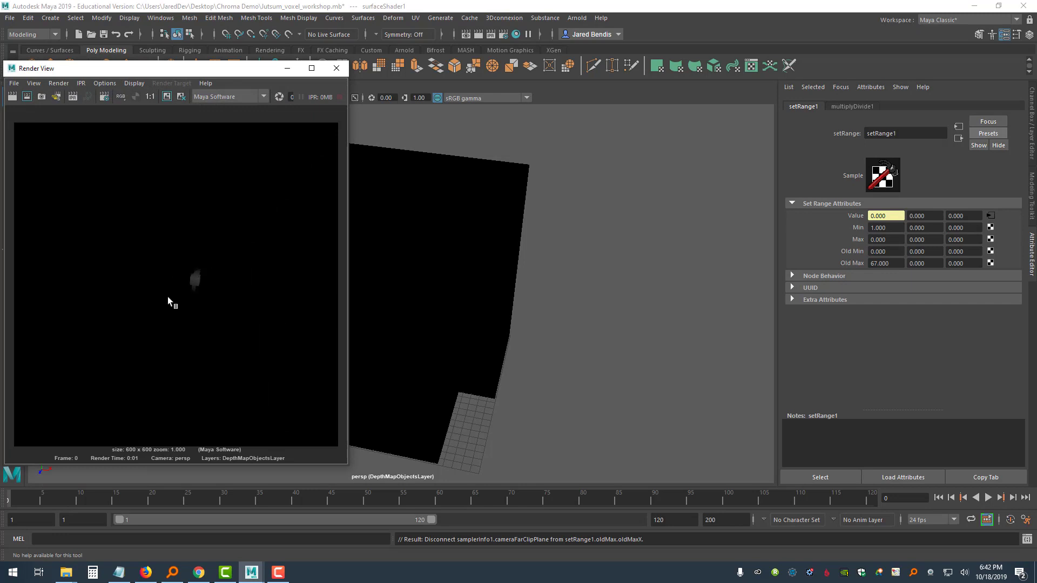
{"action": "left_click", "coordinate": [336, 68]}
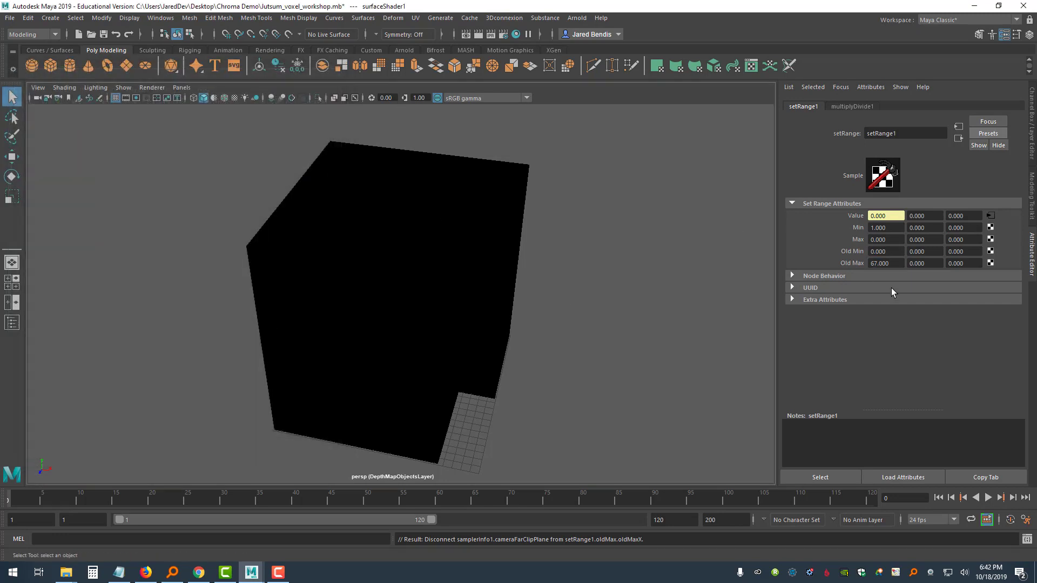
Set the first Old Max value to 100, test-render the depth layer, and close the render.
{"action": "left_click_drag", "start_coordinate": [898, 264], "coordinate": [843, 263]}
{"action": "type", "text": "100"}
{"action": "left_click", "coordinate": [481, 34]}
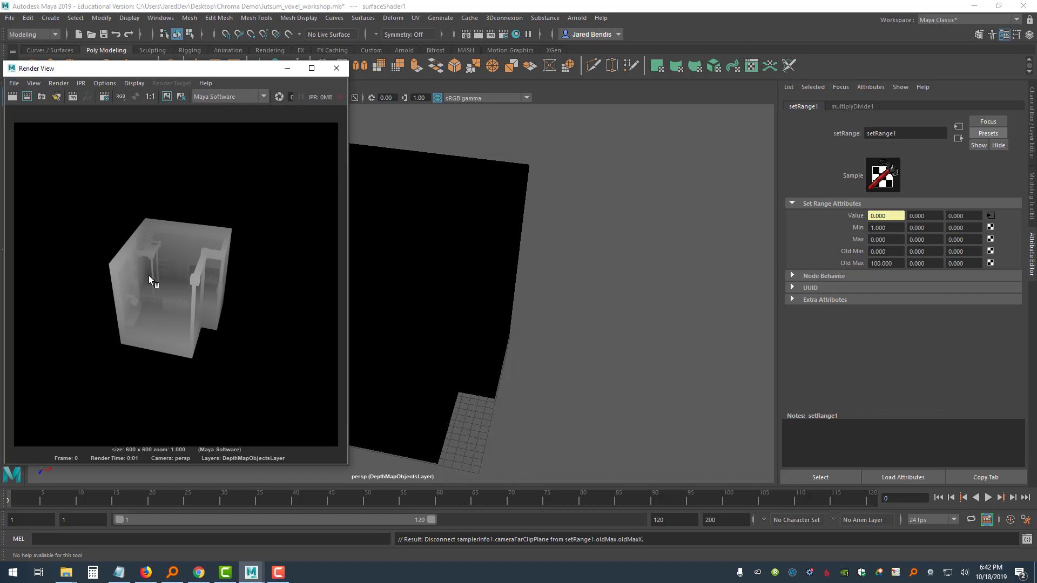
{"action": "left_click", "coordinate": [339, 72]}
Set the first Old Max value to 90, test-render the depth layer, and close the render.
{"action": "left_click_drag", "start_coordinate": [896, 264], "coordinate": [852, 264]}
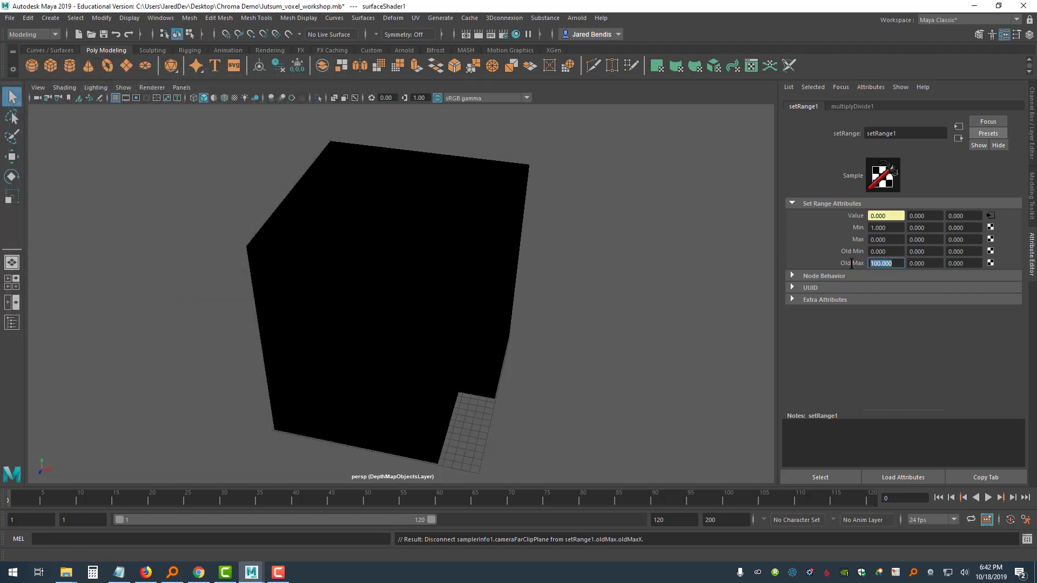
{"action": "type", "text": "90"}
{"action": "left_click", "coordinate": [479, 35]}
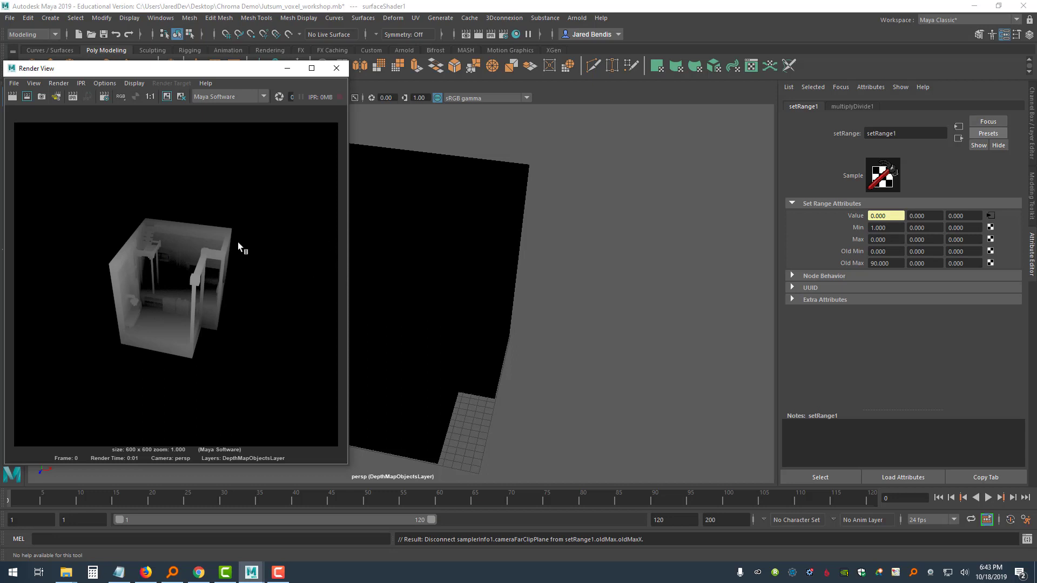
{"action": "left_click", "coordinate": [336, 68]}
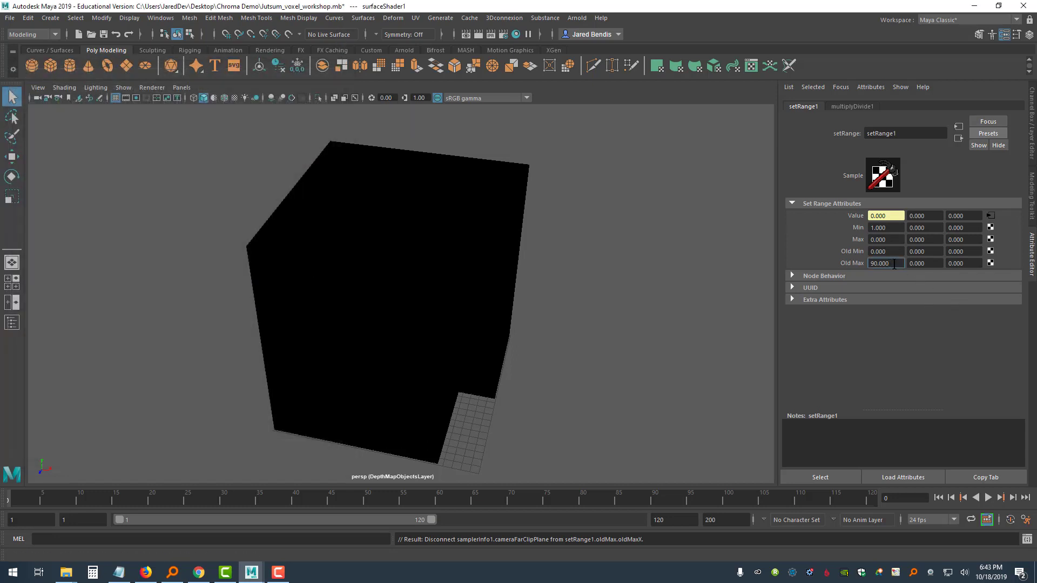
Set the first Old Max value to 95, test-render the depth layer, and close the render.
{"action": "left_click_drag", "start_coordinate": [894, 263], "coordinate": [846, 265]}
{"action": "type", "text": "95"}
{"action": "left_click", "coordinate": [481, 37]}
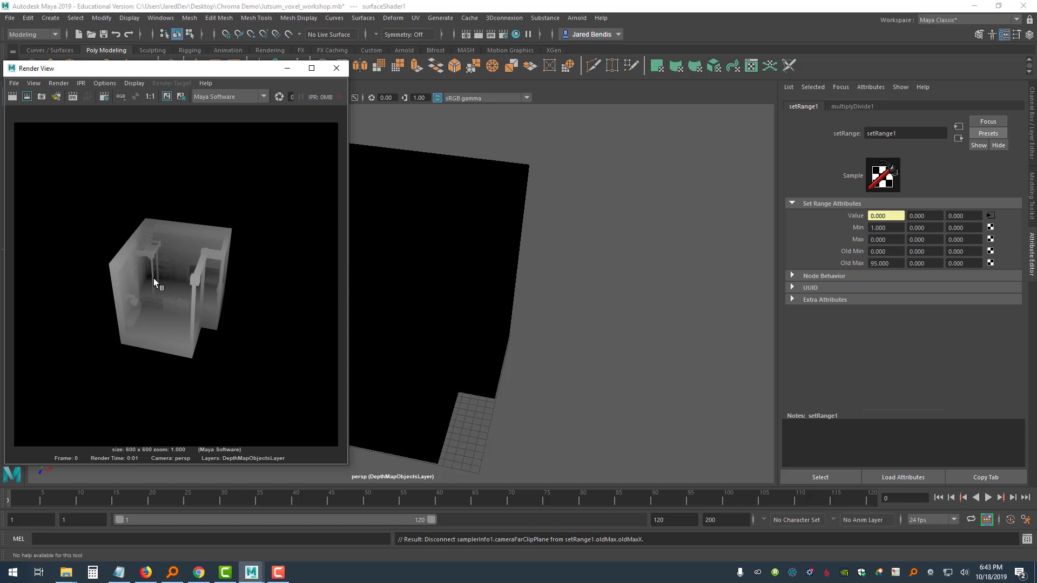
{"action": "left_click", "coordinate": [336, 68]}
Set the first Old Max value to 97, render the depth layer, and check the shading inside the workshop.
{"action": "left_click_drag", "start_coordinate": [896, 263], "coordinate": [844, 263]}
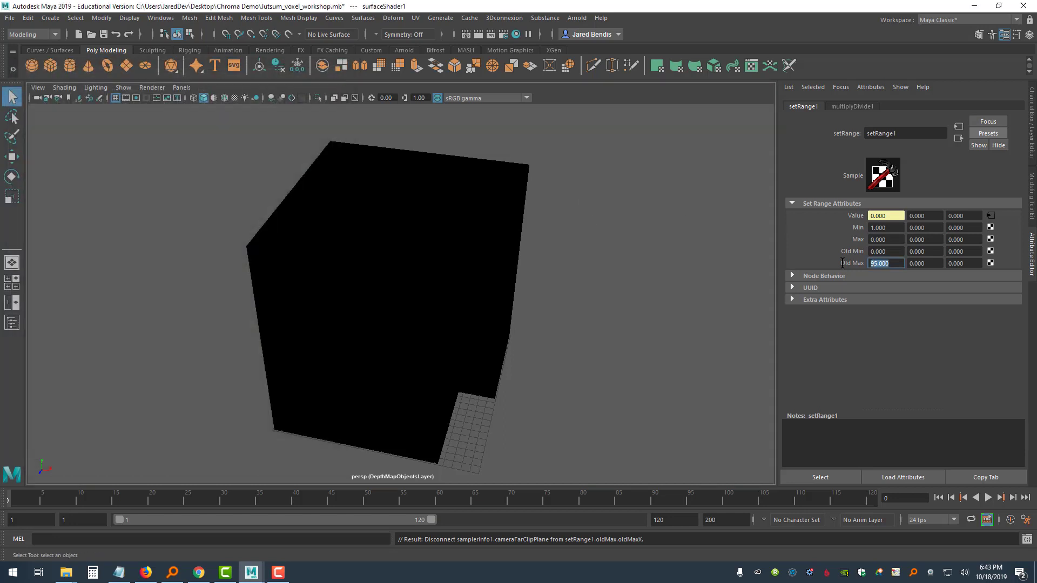
{"action": "type", "text": "97"}
{"action": "left_click", "coordinate": [478, 35]}
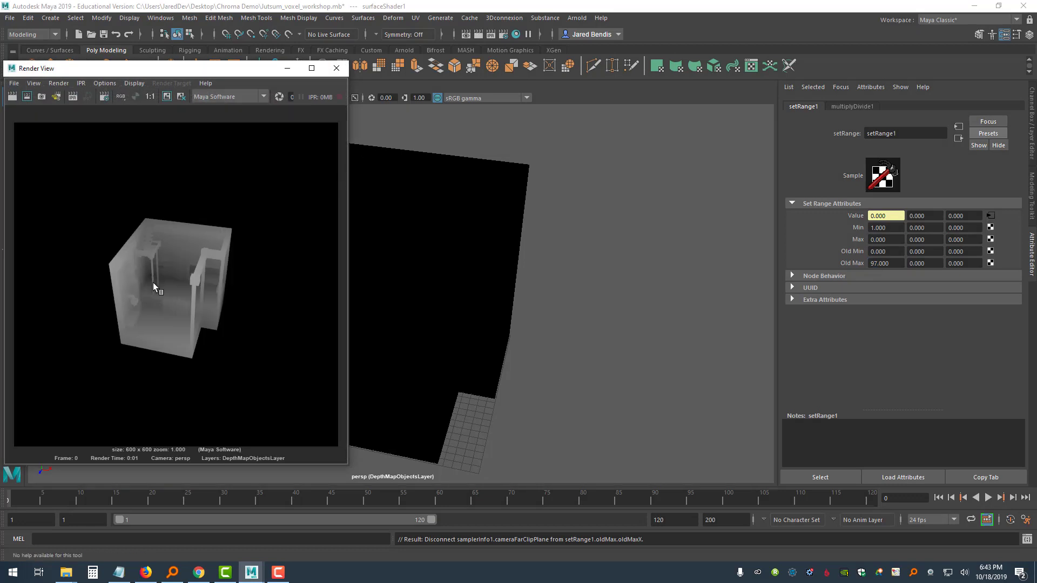
{"action": "scroll", "coordinate": [141, 279], "scroll_direction": "up", "scroll_amount": 8}
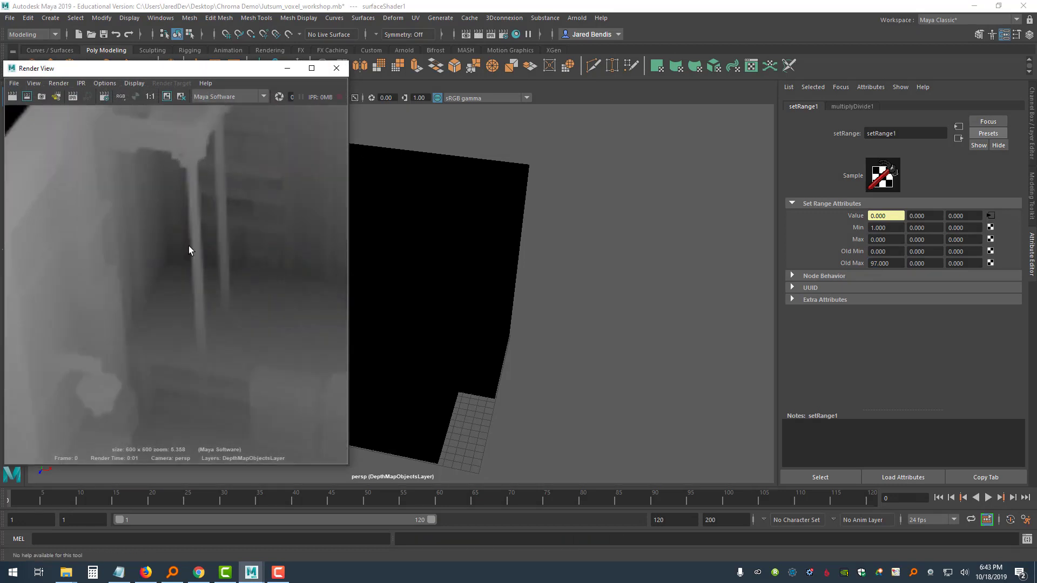
{"action": "scroll", "coordinate": [192, 260], "scroll_direction": "down", "scroll_amount": 7}
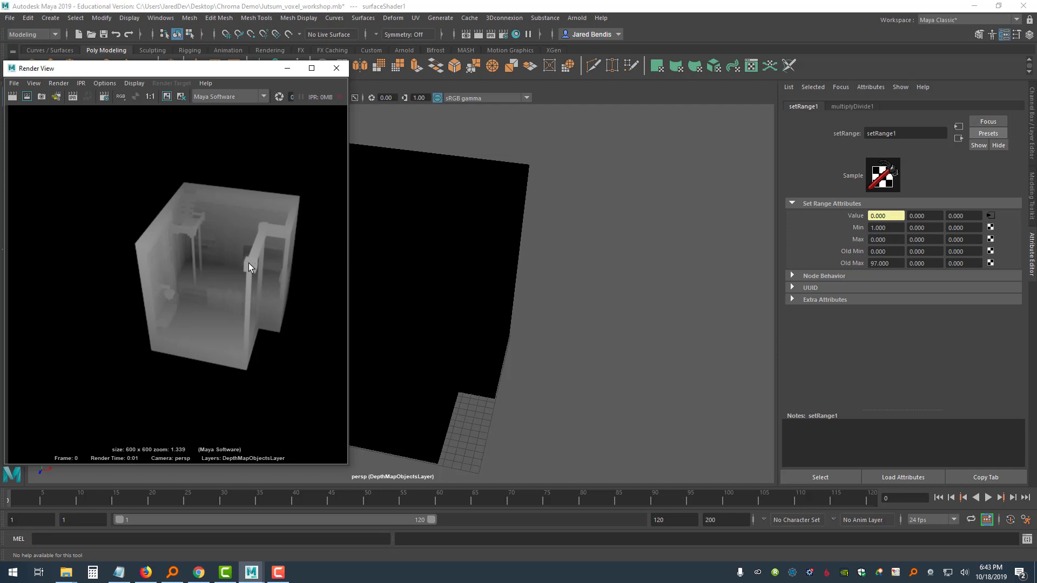
{"action": "scroll", "coordinate": [266, 370], "scroll_direction": "down", "scroll_amount": 2}
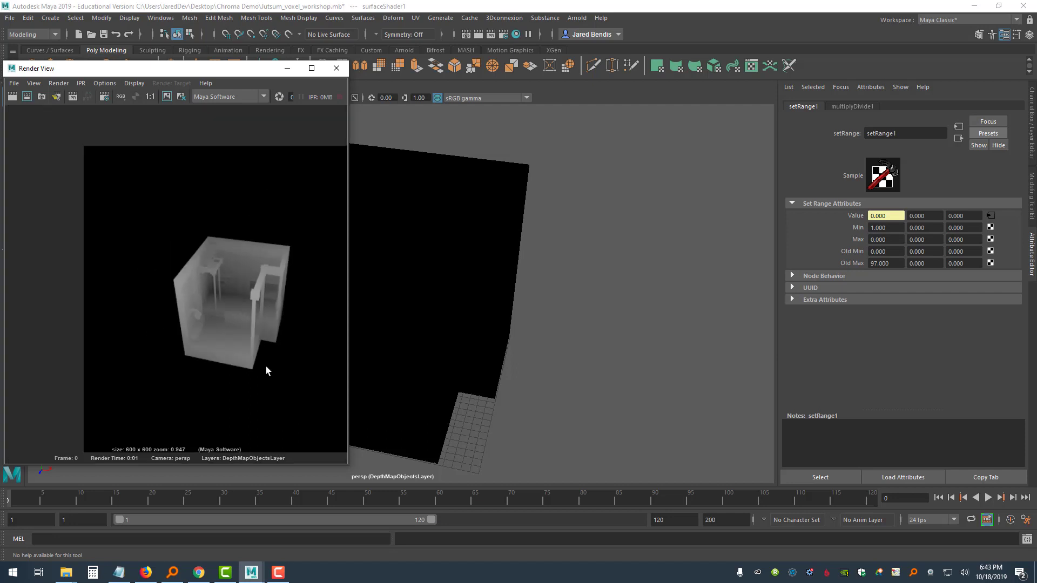
{"action": "scroll", "coordinate": [273, 364], "scroll_direction": "up", "scroll_amount": 3}
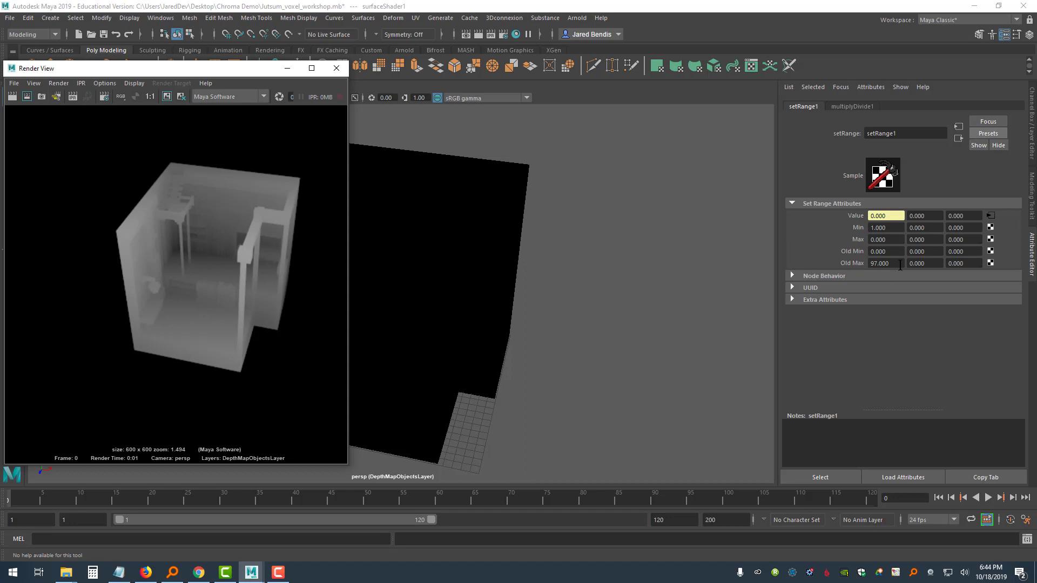
Set the first Old Min value to 60 and render the depth layer to check its contrast.
{"action": "left_click_drag", "start_coordinate": [889, 251], "coordinate": [859, 250]}
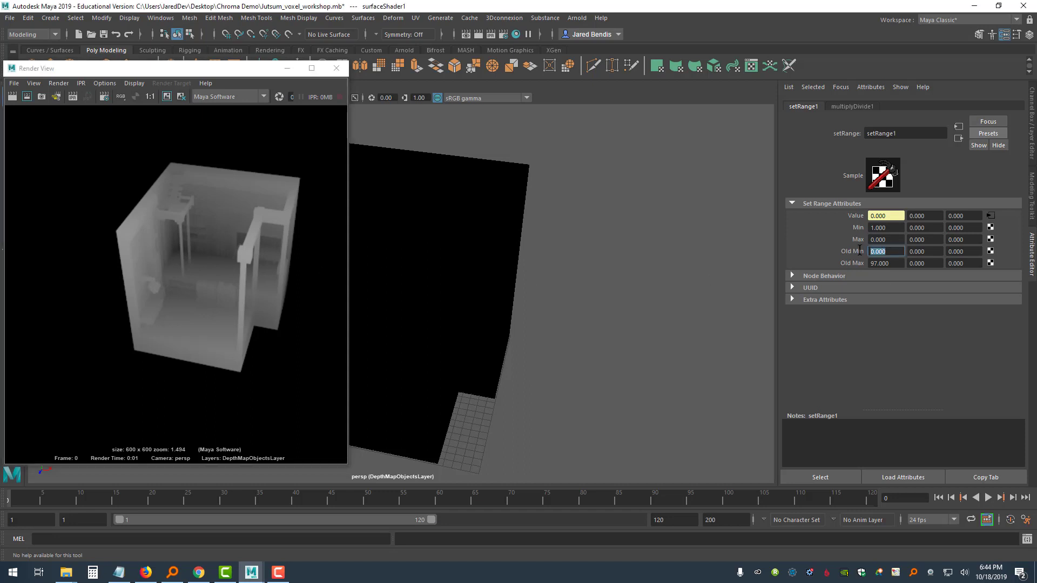
{"action": "type", "text": "60"}
{"action": "left_click", "coordinate": [478, 34]}
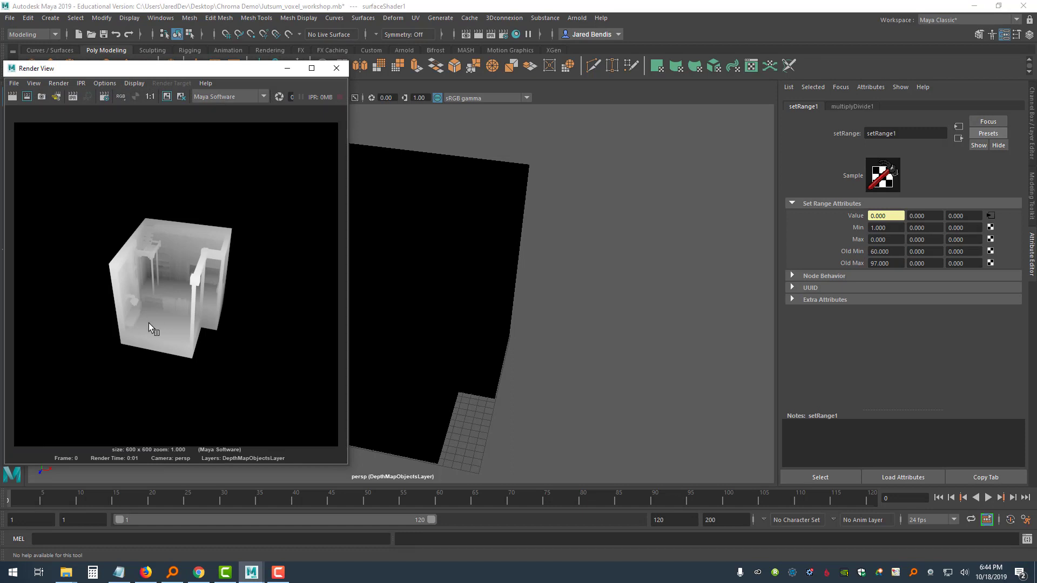
{"action": "scroll", "coordinate": [148, 323], "scroll_direction": "up", "scroll_amount": 3}
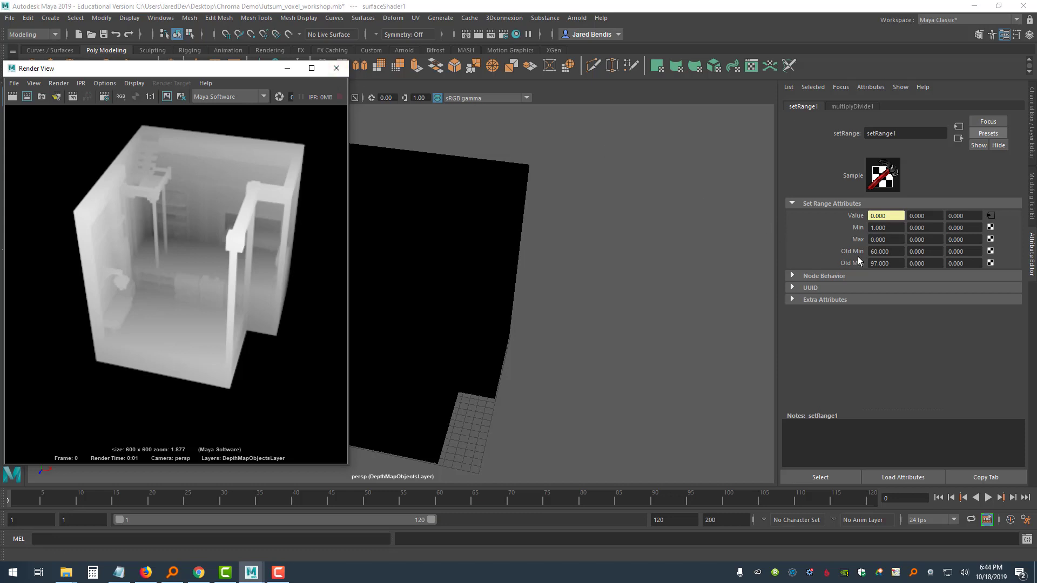
Set the first Old Min value to 50 and render the depth layer to compare the shading.
{"action": "left_click_drag", "start_coordinate": [891, 254], "coordinate": [864, 252]}
{"action": "type", "text": "5"}
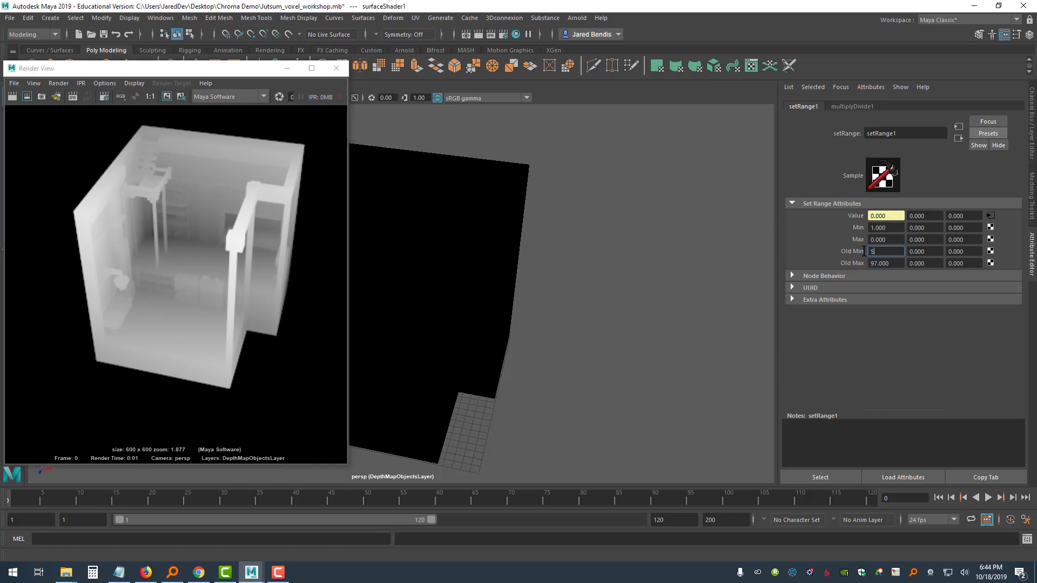
{"action": "type", "text": "0"}
{"action": "left_click", "coordinate": [477, 35]}
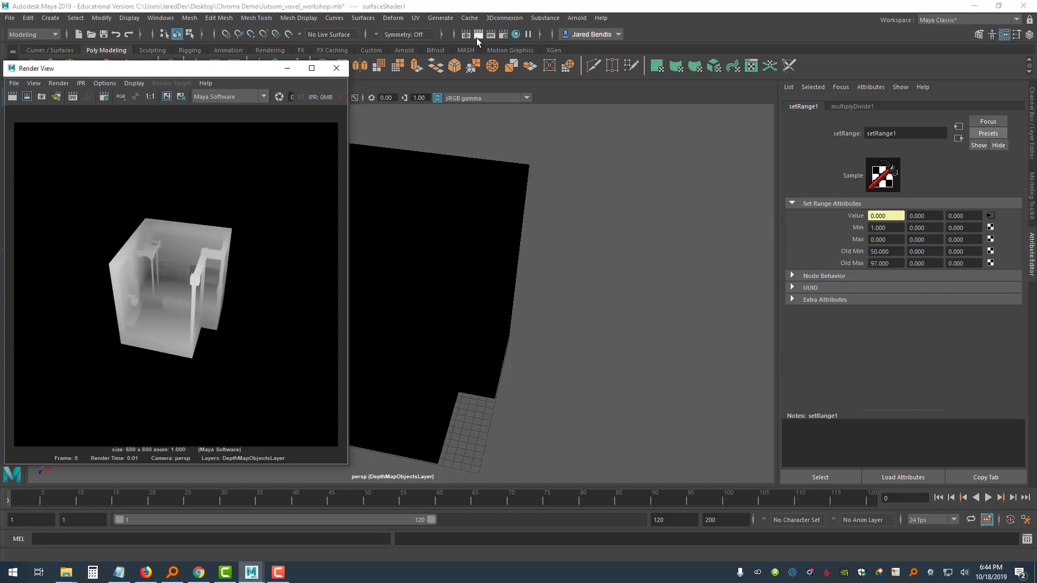
{"action": "scroll", "coordinate": [176, 307], "scroll_direction": "up", "scroll_amount": 6}
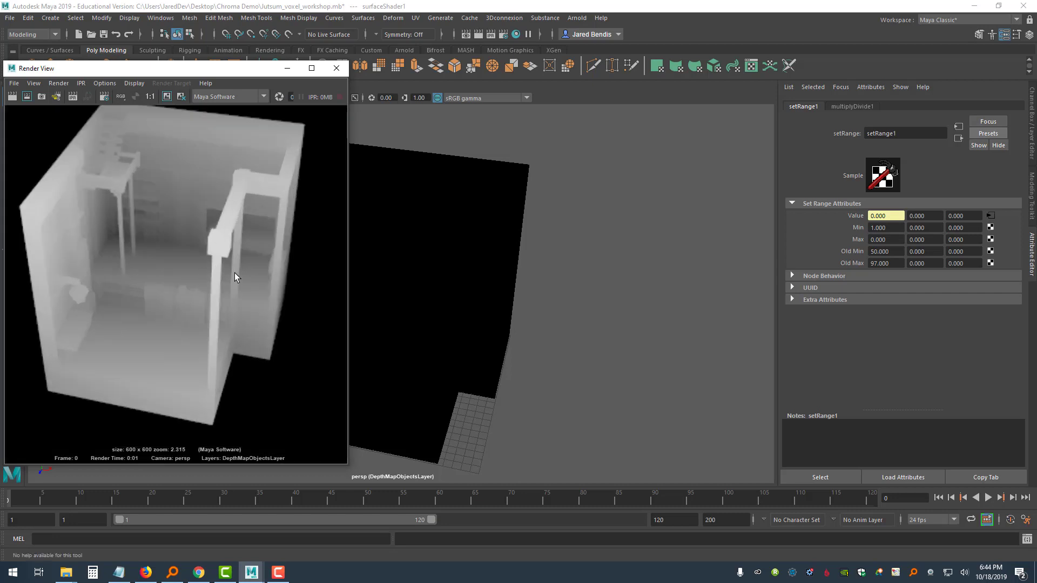
{"action": "scroll", "coordinate": [219, 272], "scroll_direction": "down", "scroll_amount": 1}
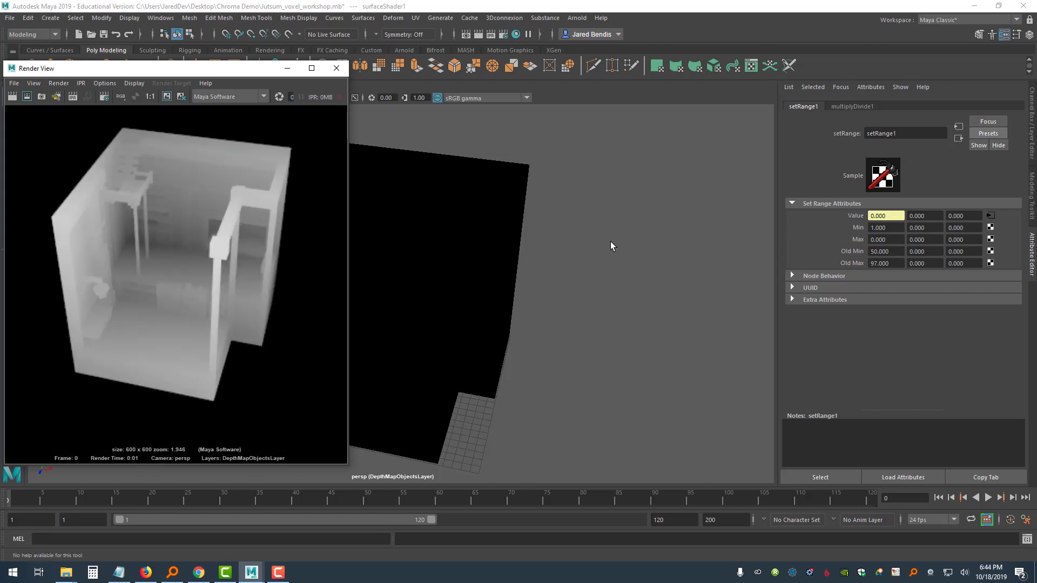
Set the first Old Min value to 30 and render the depth layer to compare the shading.
{"action": "left_click_drag", "start_coordinate": [894, 252], "coordinate": [863, 254]}
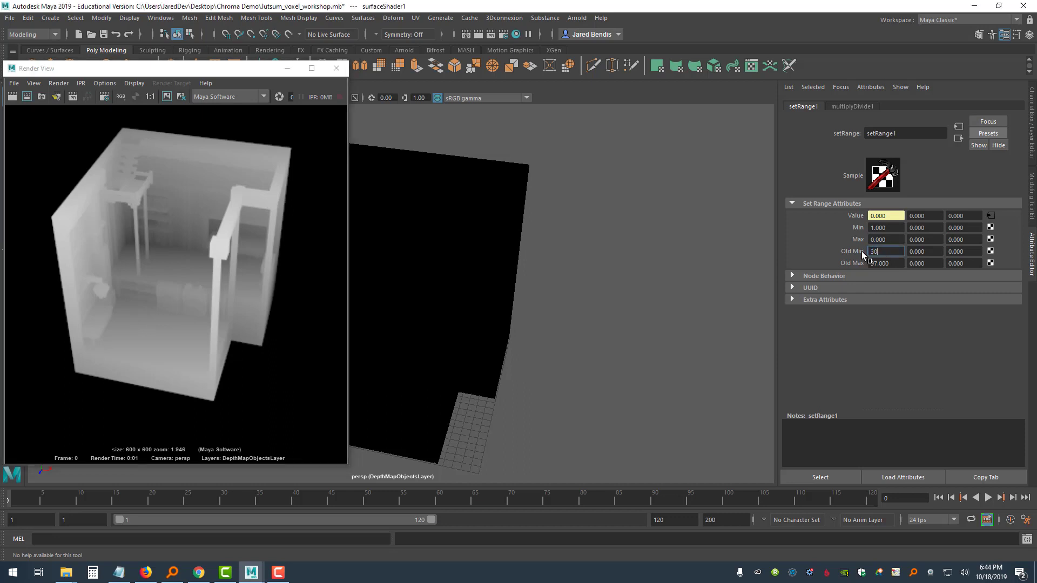
{"action": "type", "text": "30"}
{"action": "key", "text": "Return"}
{"action": "left_click", "coordinate": [479, 32]}
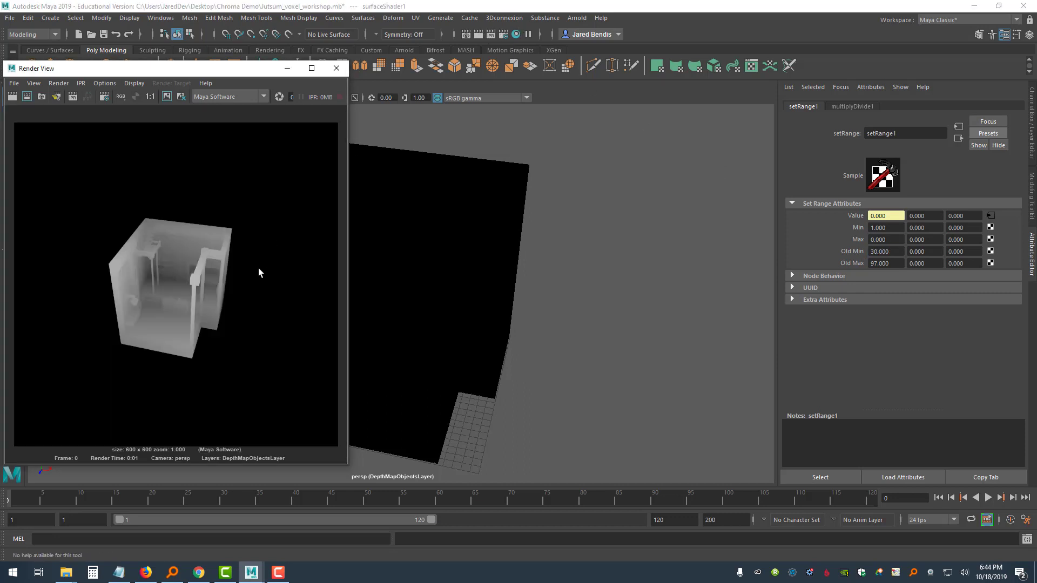
{"action": "scroll", "coordinate": [183, 280], "scroll_direction": "up", "scroll_amount": 2}
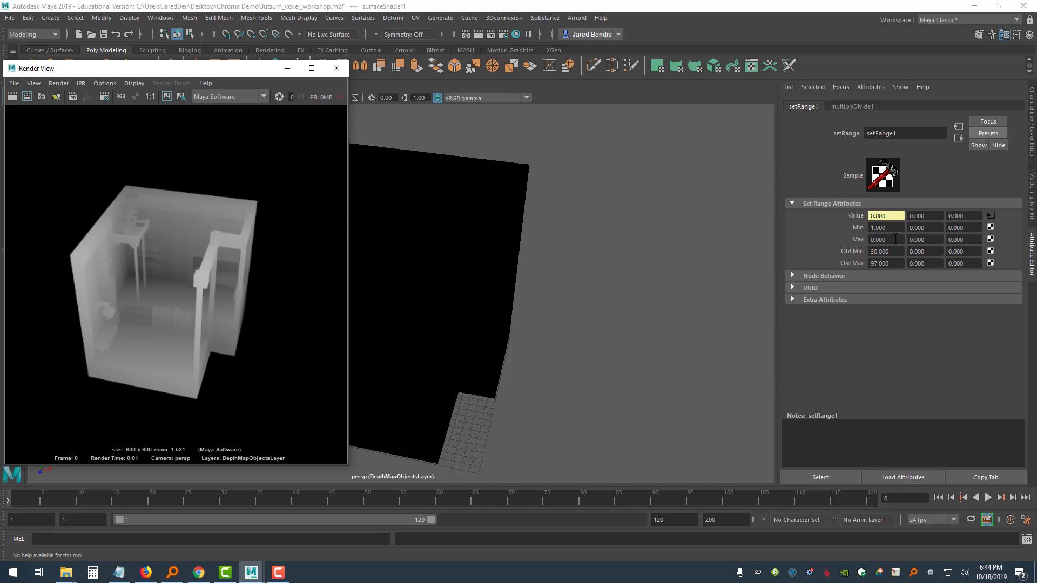
Set the first Old Min value to 40 and render the depth layer to compare the shading.
{"action": "left_click_drag", "start_coordinate": [896, 252], "coordinate": [845, 251]}
{"action": "type", "text": "40"}
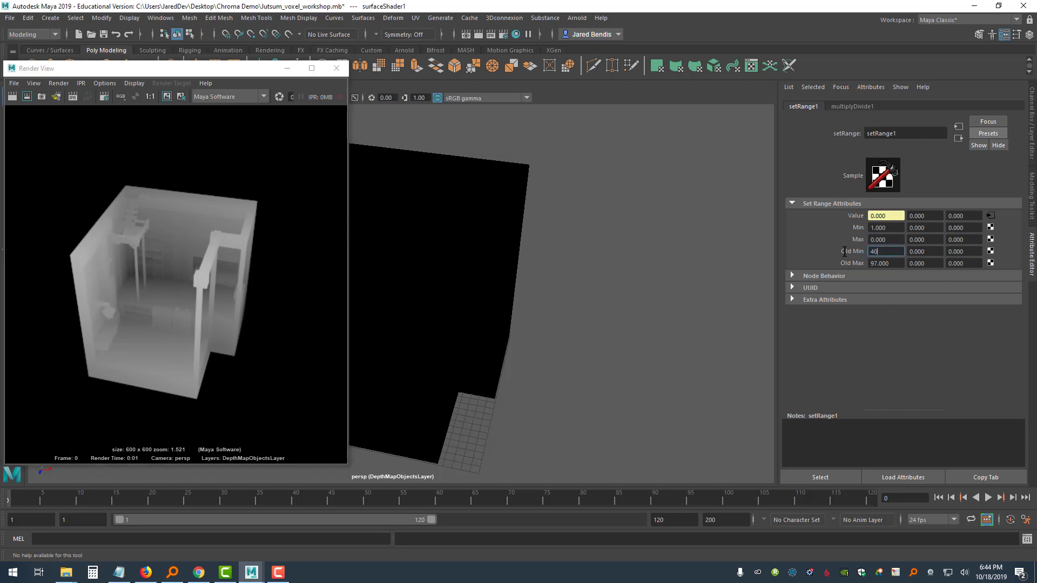
{"action": "key", "text": "Return"}
{"action": "left_click", "coordinate": [481, 35]}
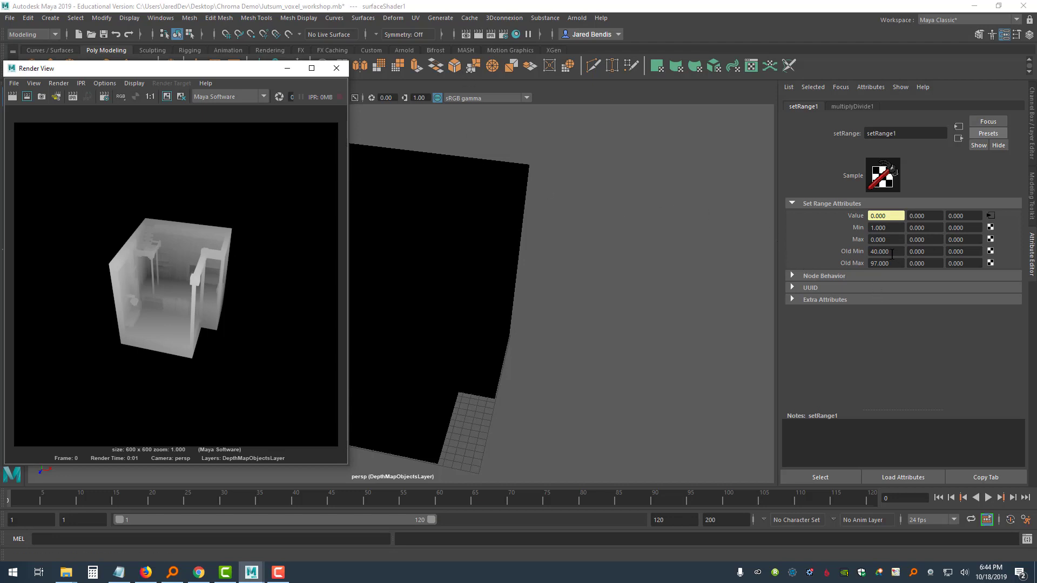
Set the first Old Min value back to 50, render the depth layer, and inspect the workshop interior up close.
{"action": "left_click_drag", "start_coordinate": [892, 254], "coordinate": [854, 250]}
{"action": "type", "text": "50"}
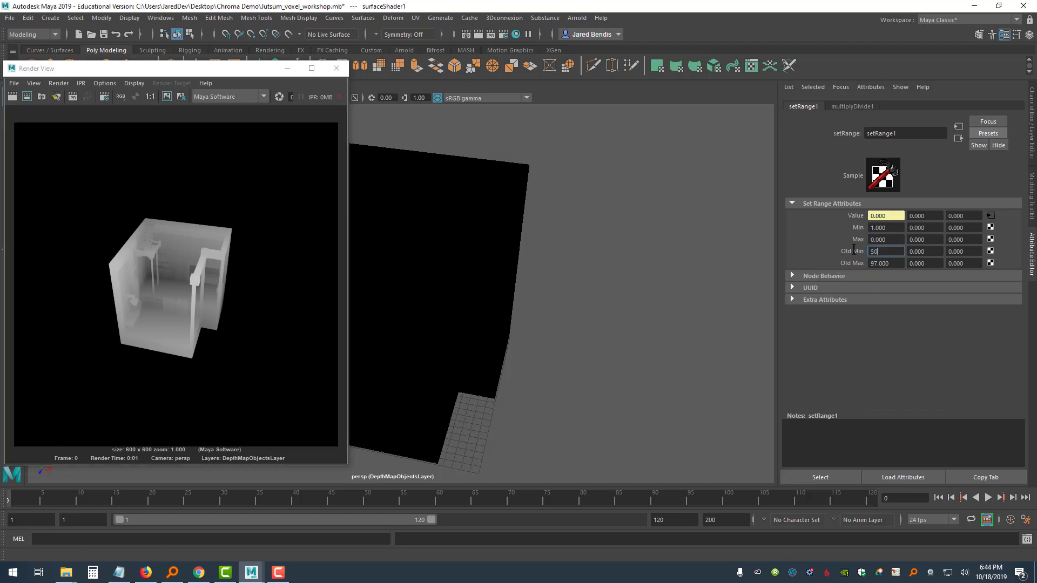
{"action": "key", "text": "Return"}
{"action": "left_click", "coordinate": [481, 35]}
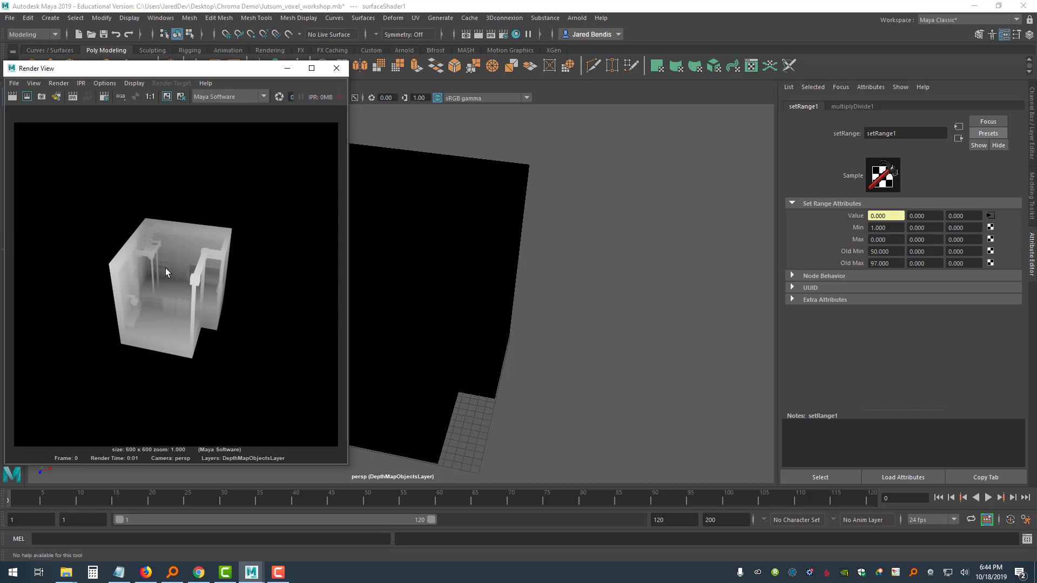
{"action": "scroll", "coordinate": [196, 284], "scroll_direction": "up", "scroll_amount": 2}
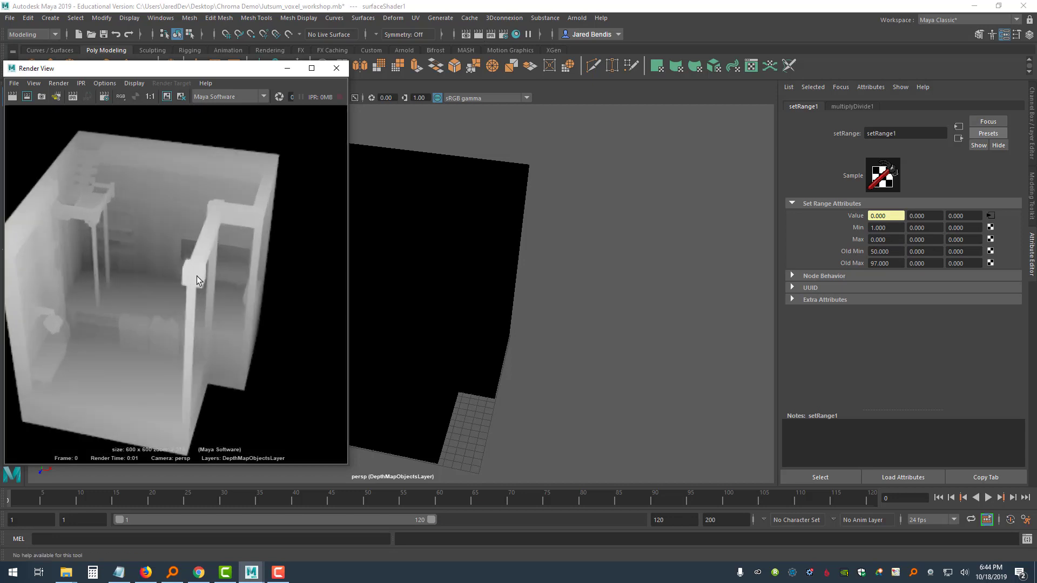
{"action": "scroll", "coordinate": [202, 277], "scroll_direction": "down", "scroll_amount": 1}
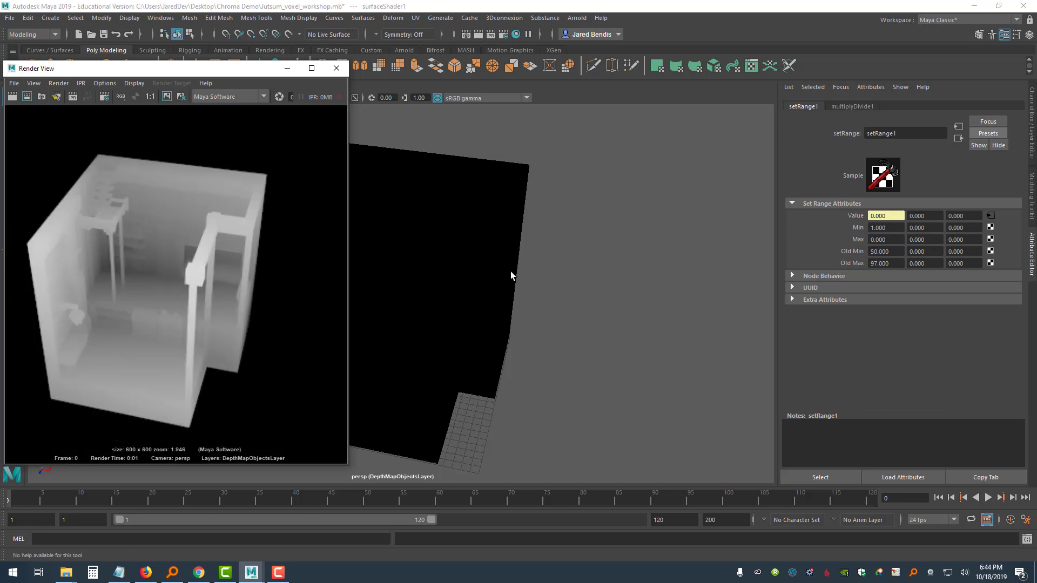
Set the first Old Min value to 45 and render the depth layer to check its shading.
{"action": "left_click", "coordinate": [885, 251]}
{"action": "type", "text": "45"}
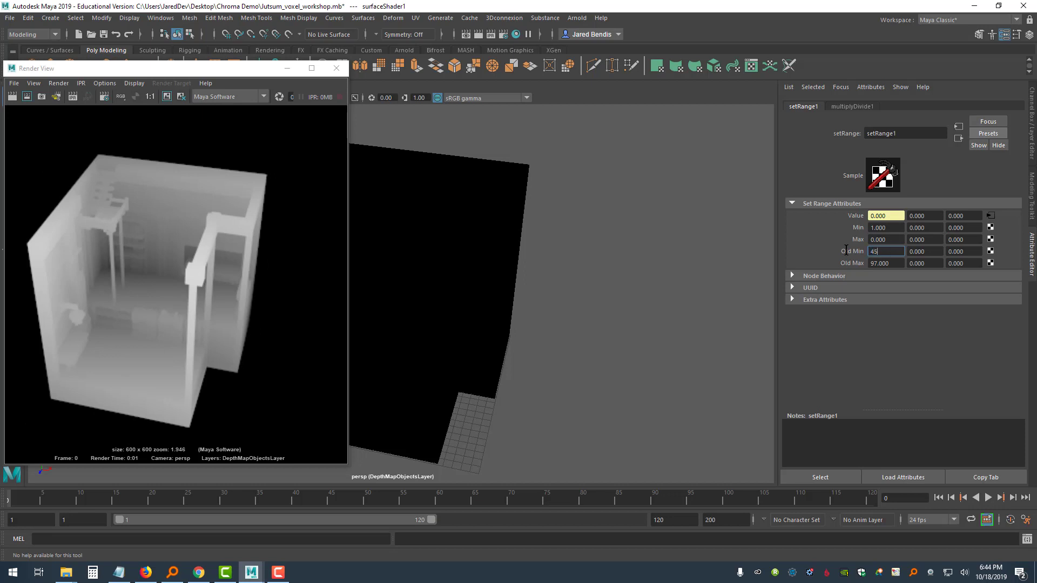
{"action": "left_click", "coordinate": [479, 33]}
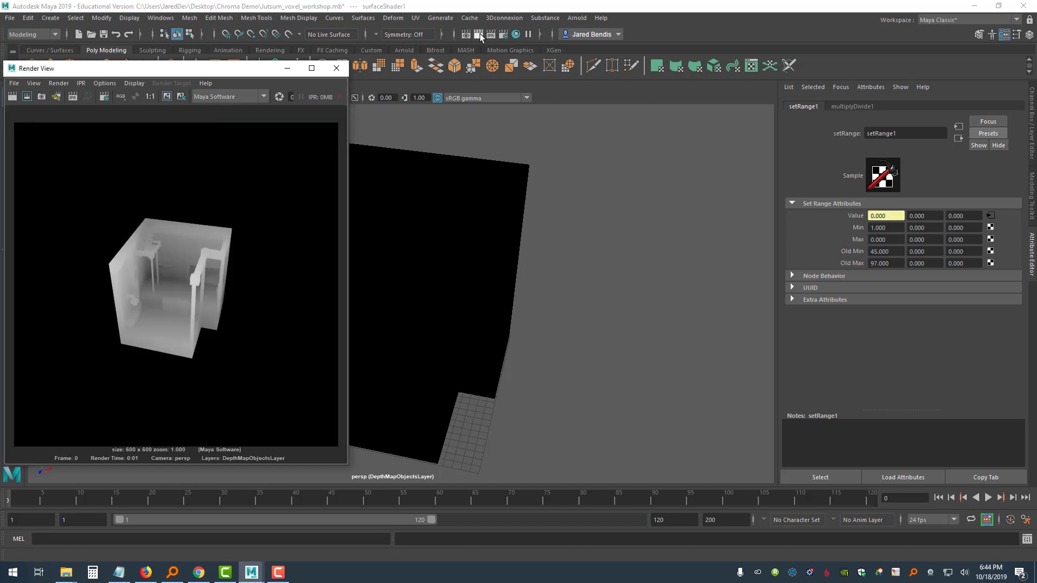
{"action": "scroll", "coordinate": [183, 289], "scroll_direction": "up", "scroll_amount": 2}
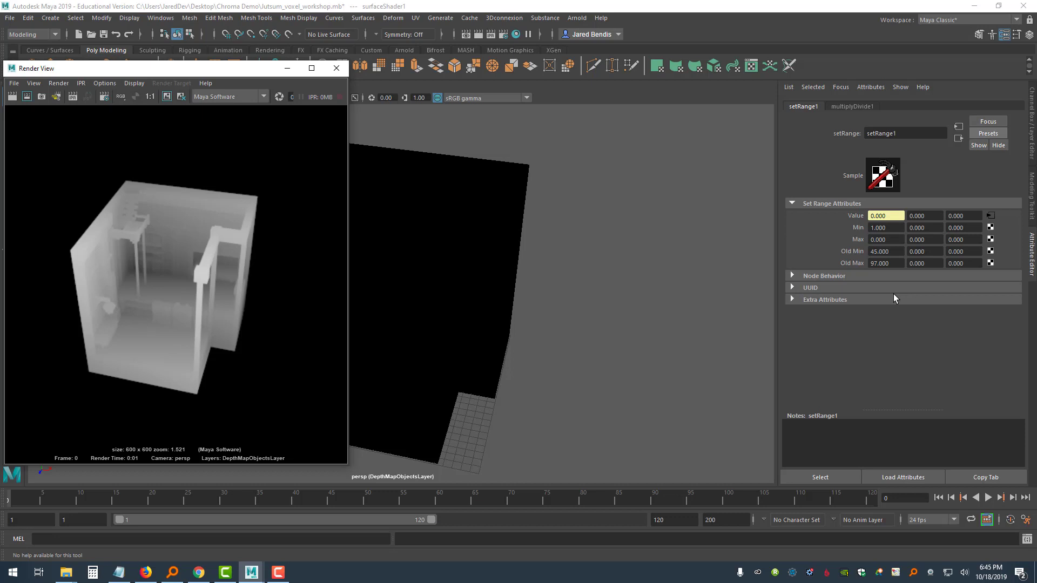
Set the render image size to 3000 pixels wide by 3000 pixels high for the depth layer.
{"action": "left_click", "coordinate": [338, 71]}
{"action": "left_click", "coordinate": [503, 34]}
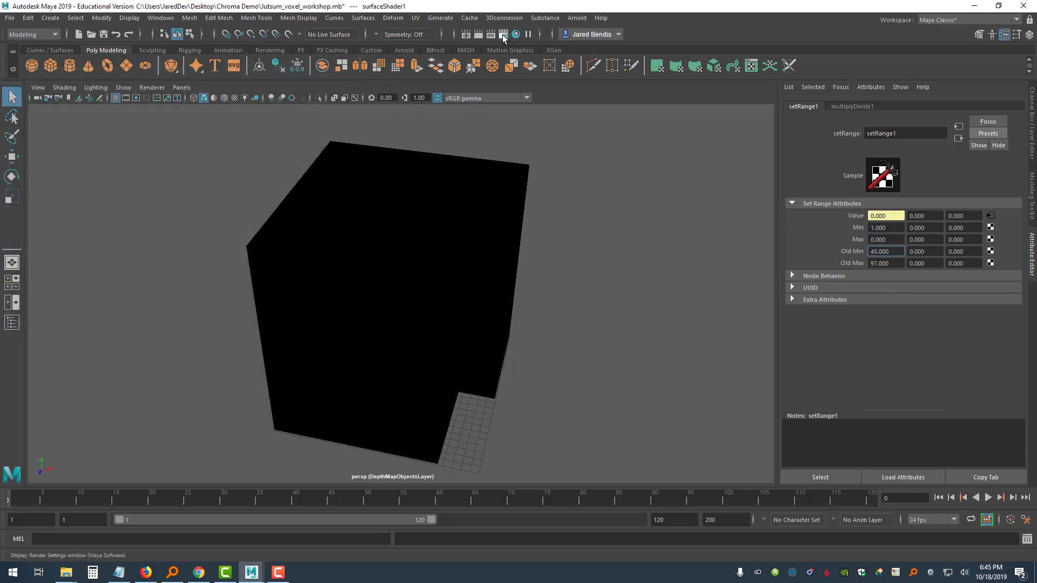
{"action": "double_click", "coordinate": [250, 343]}
{"action": "type", "text": "3"}
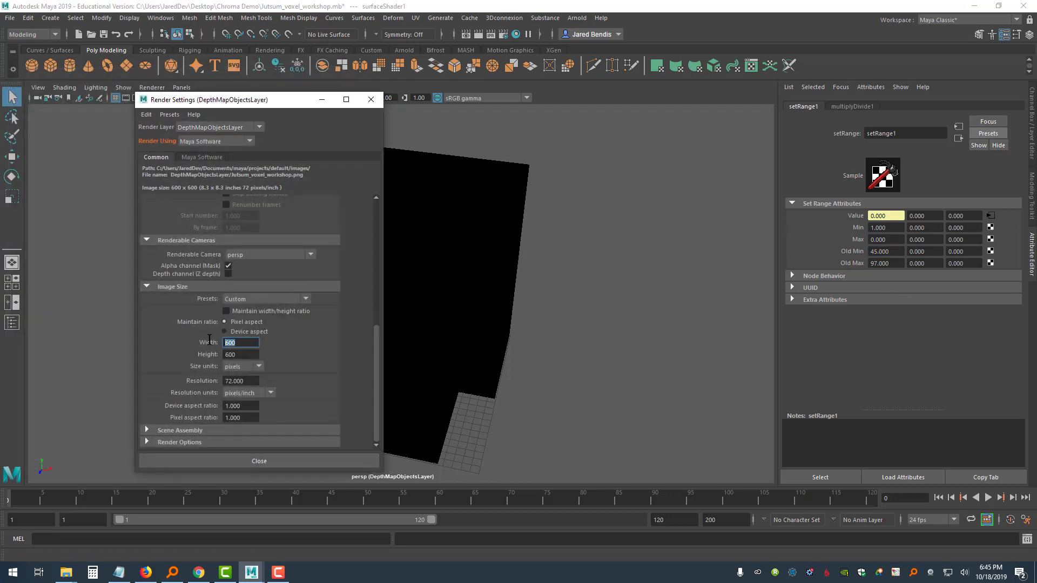
{"action": "type", "text": "000"}
{"action": "key", "text": "Tab"}
{"action": "type", "text": "3000"}
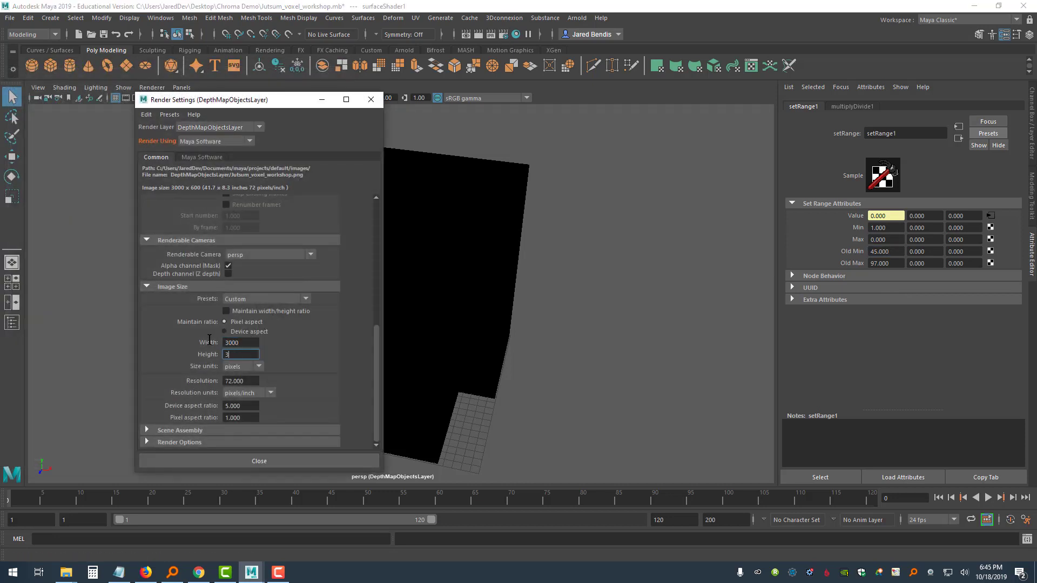
{"action": "left_click", "coordinate": [274, 462]}
Render the depth layer at full size and save it as a PNG named renderedzmap in the Chroma Demo folder.
{"action": "left_click", "coordinate": [479, 33]}
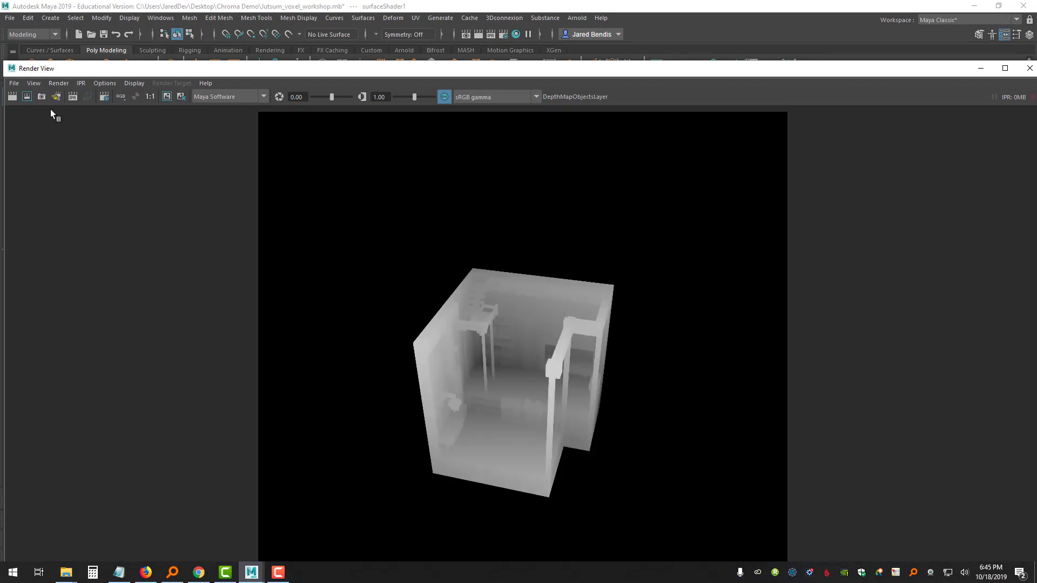
{"action": "left_click", "coordinate": [17, 86]}
{"action": "left_click", "coordinate": [34, 112]}
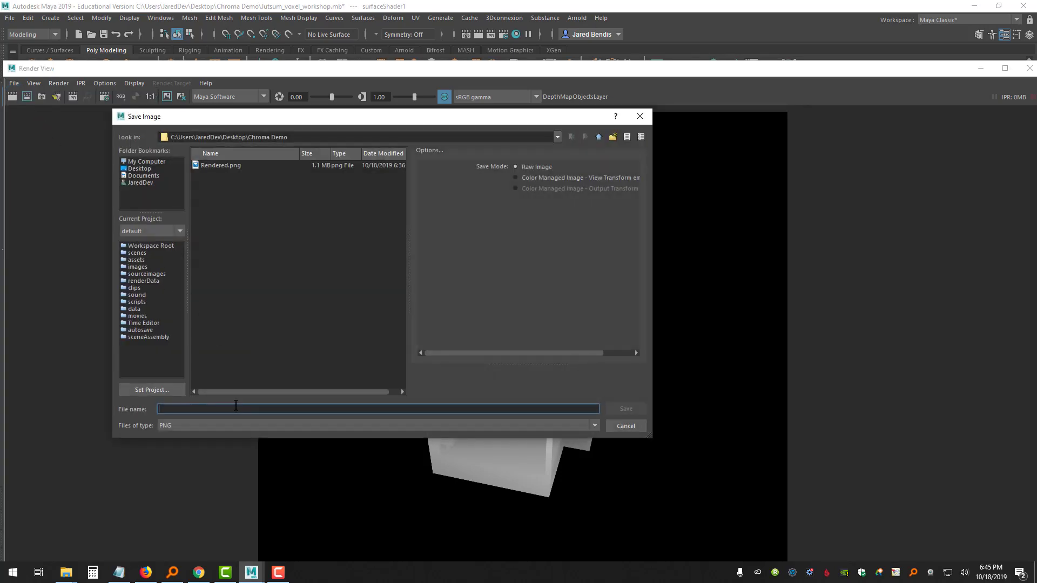
{"action": "type", "text": "renderedzmap"}
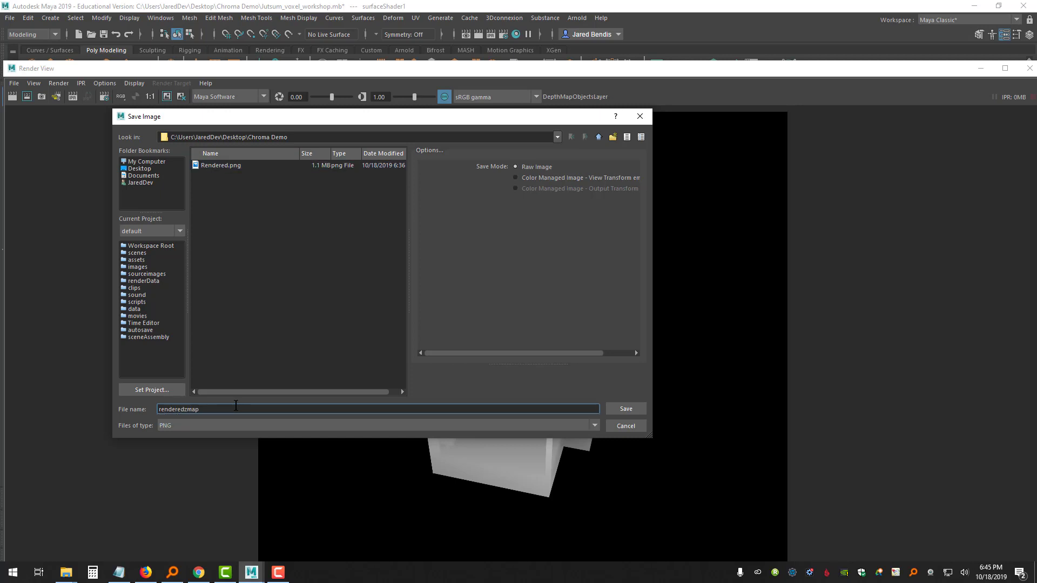
{"action": "left_click", "coordinate": [639, 409]}
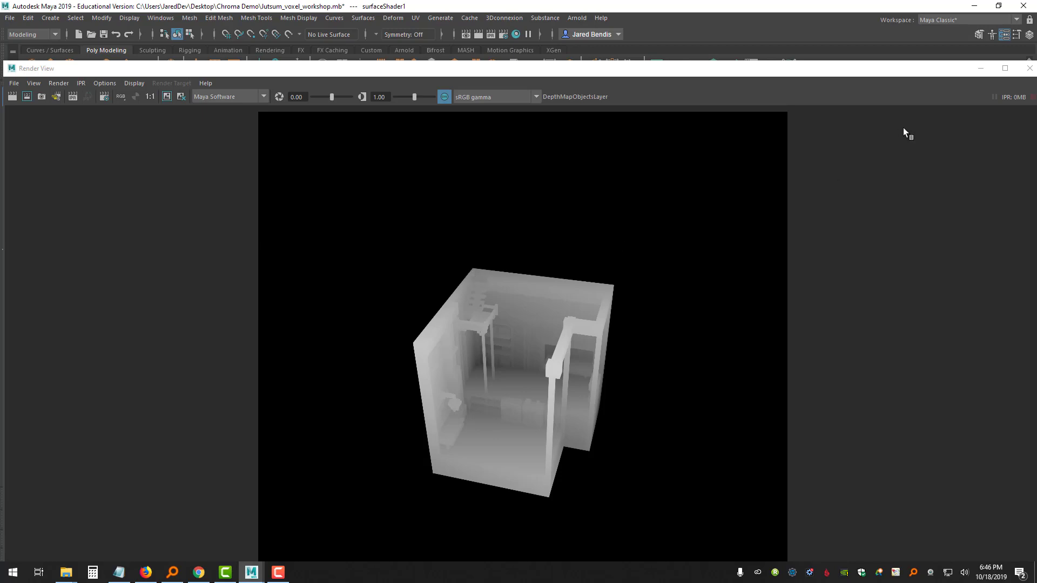
{"action": "left_click", "coordinate": [1029, 68]}
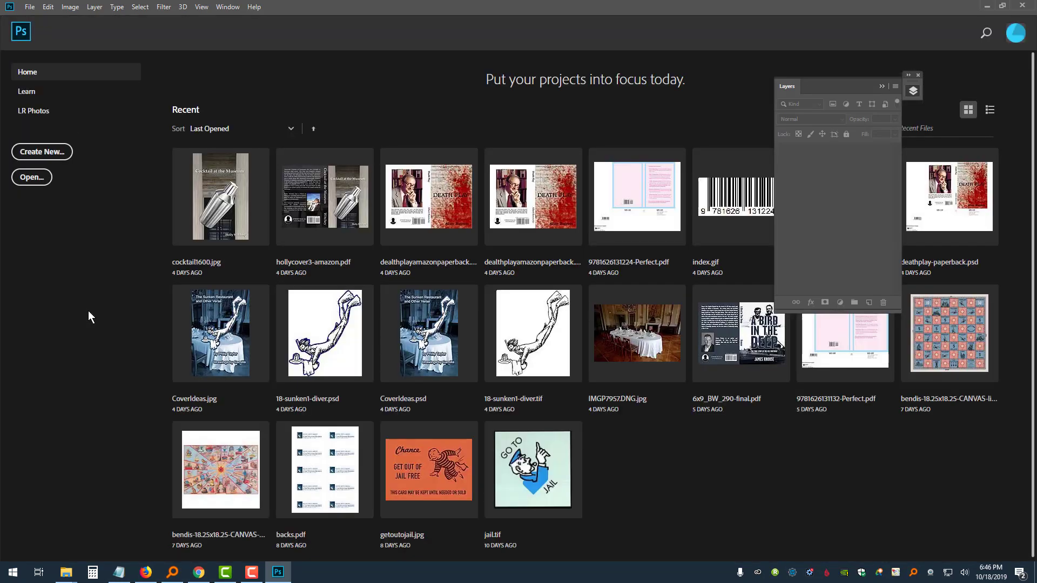
Open renderedzmap.png and Rendered.png from the Chroma Demo folder as separate documents in Photoshop.
{"action": "left_click", "coordinate": [29, 7]}
{"action": "left_click", "coordinate": [81, 523]}
{"action": "mouse_move", "coordinate": [65, 572]}
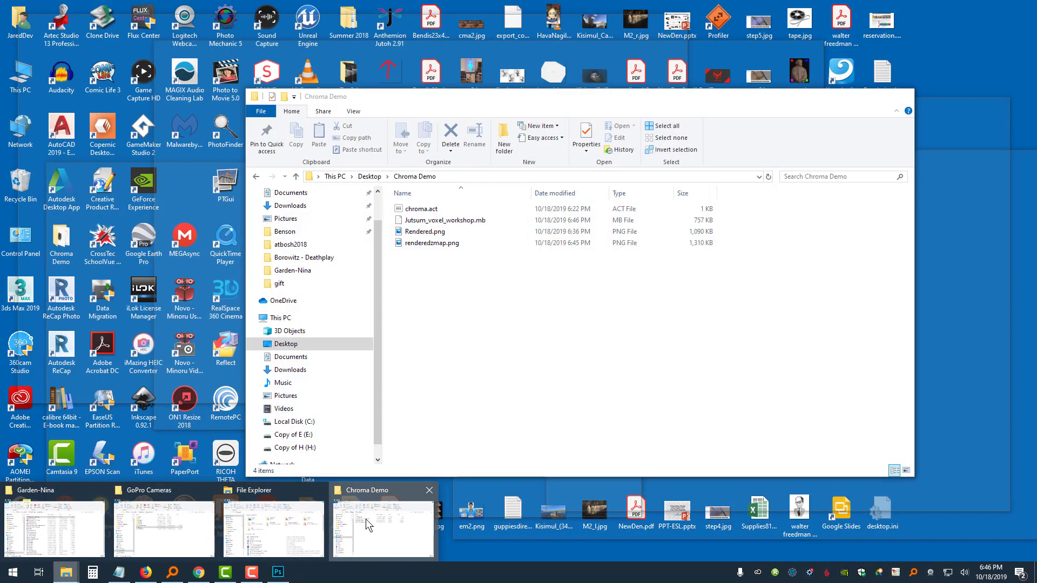
{"action": "left_click", "coordinate": [365, 519]}
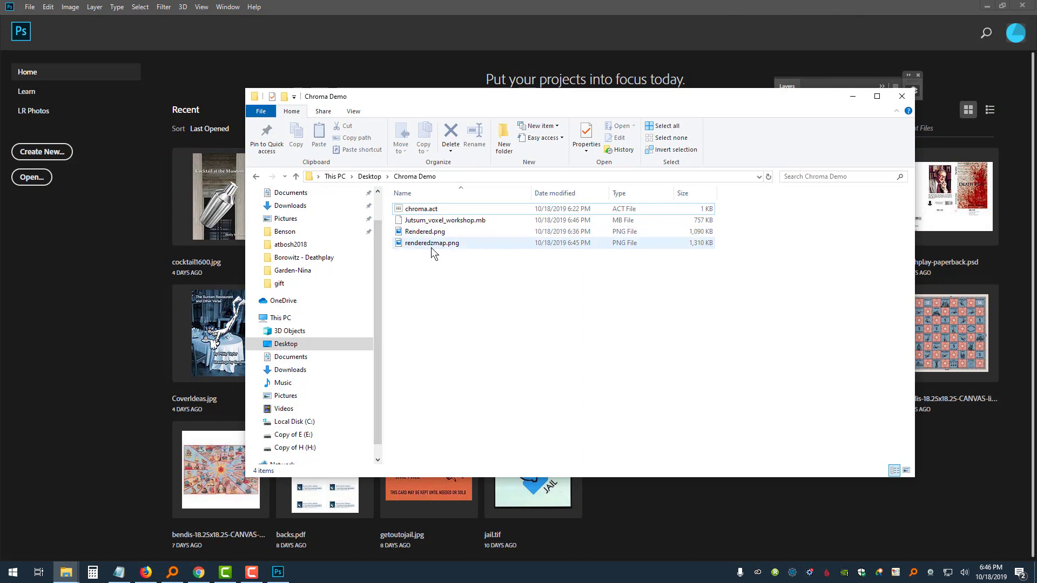
{"action": "left_click_drag", "start_coordinate": [446, 245], "coordinate": [104, 261]}
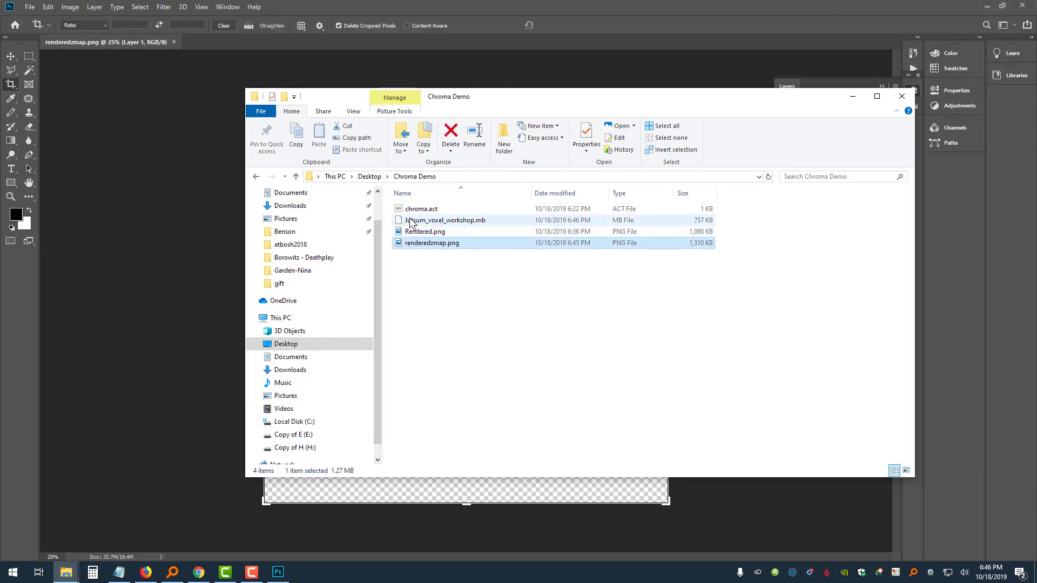
{"action": "left_click_drag", "start_coordinate": [425, 232], "coordinate": [285, 45]}
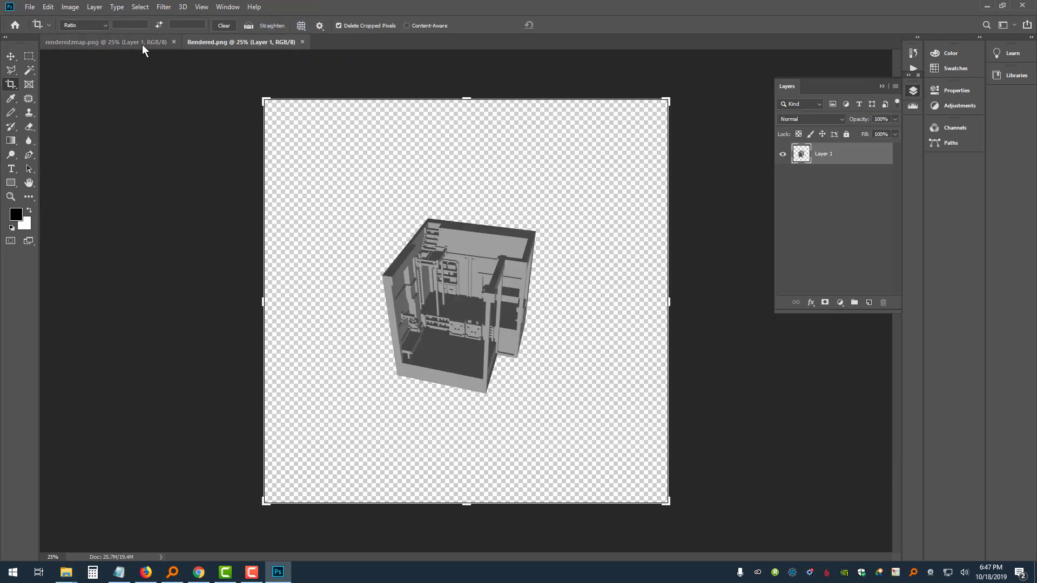
Compare the depth map and the regular render by switching between their documents, and activate the Move tool.
{"action": "left_click", "coordinate": [125, 43]}
{"action": "left_click", "coordinate": [205, 41]}
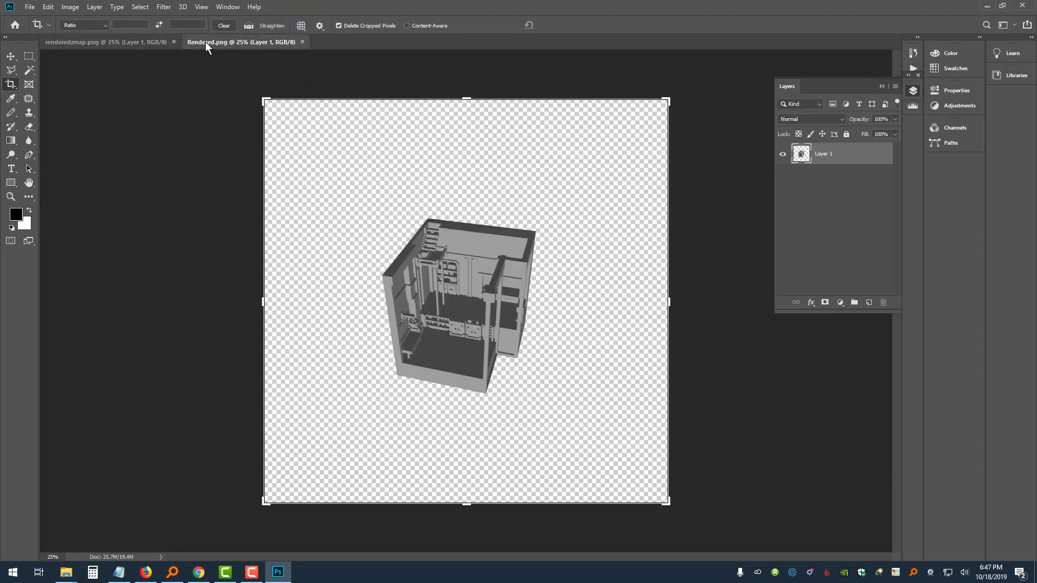
{"action": "left_click", "coordinate": [119, 39]}
{"action": "left_click", "coordinate": [205, 41]}
{"action": "left_click", "coordinate": [11, 56]}
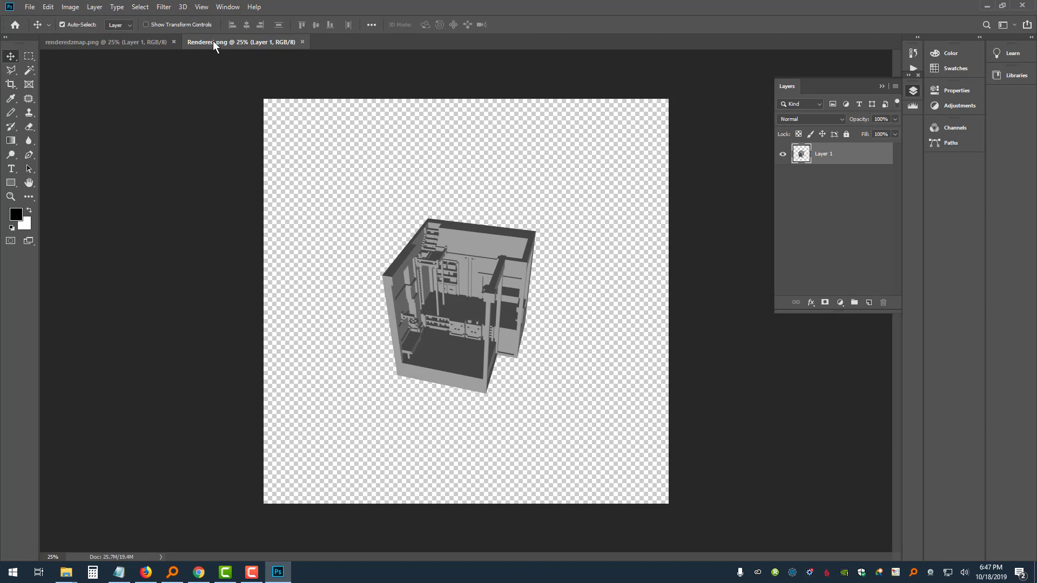
Desaturate the workshop image in Rendered.png.
{"action": "left_click", "coordinate": [70, 7]}
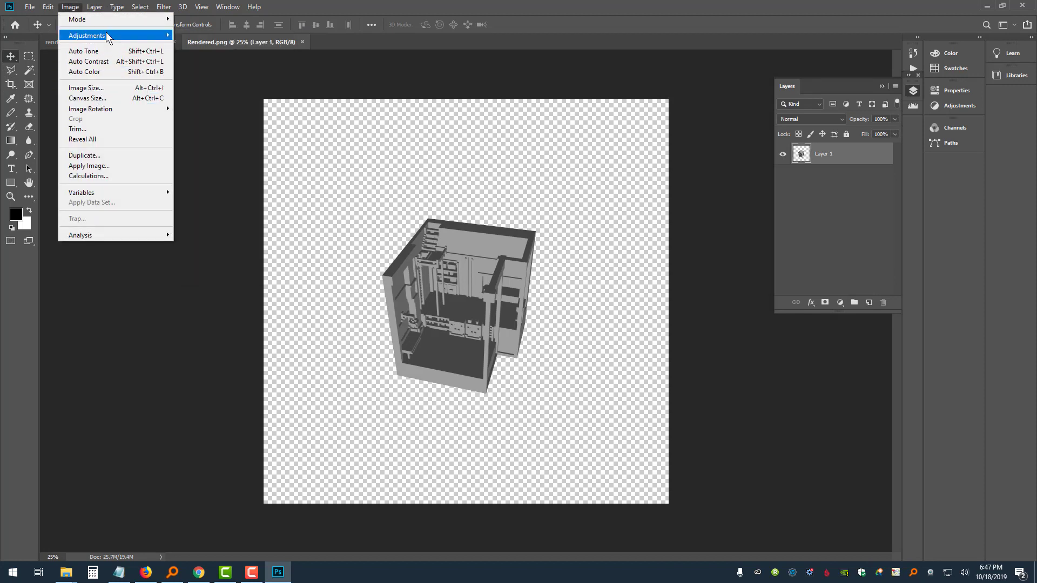
{"action": "mouse_move", "coordinate": [106, 32]}
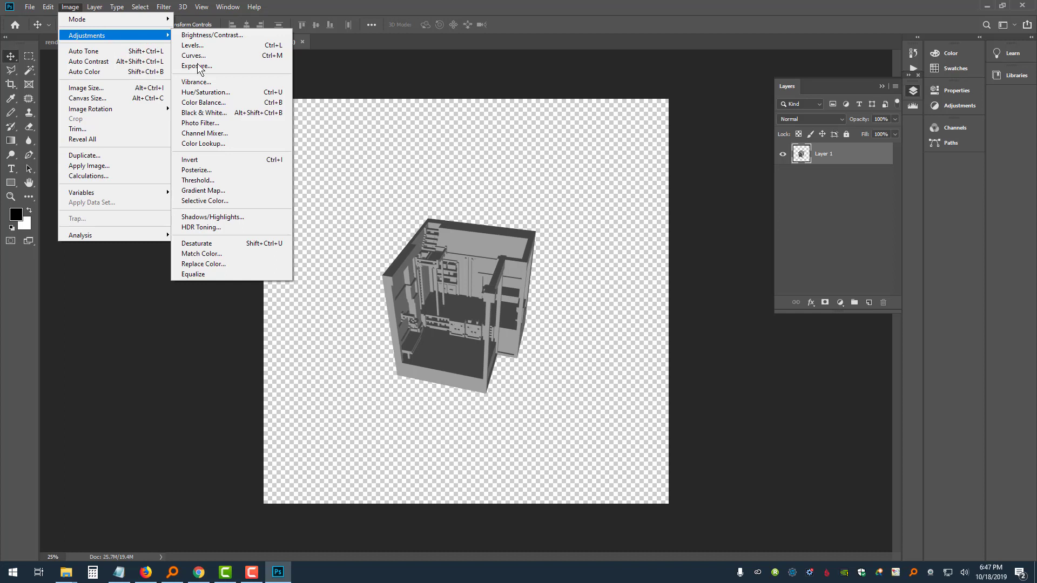
{"action": "left_click", "coordinate": [248, 246]}
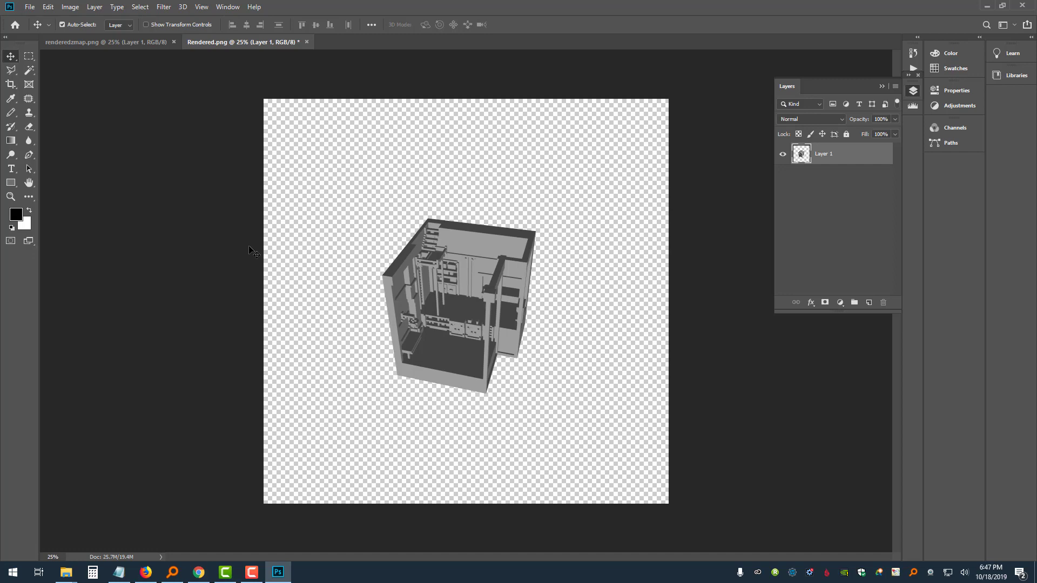
Apply a Levels adjustment to Rendered.png with the black input at 26 and the white input at 170.
{"action": "key", "text": "ctrl+l"}
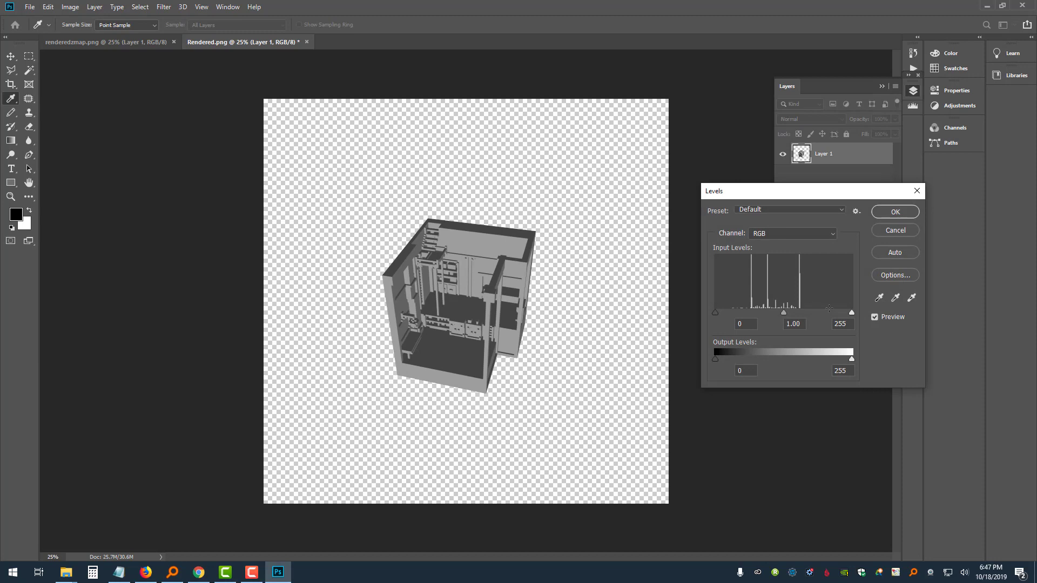
{"action": "left_click_drag", "start_coordinate": [851, 313], "coordinate": [807, 315]}
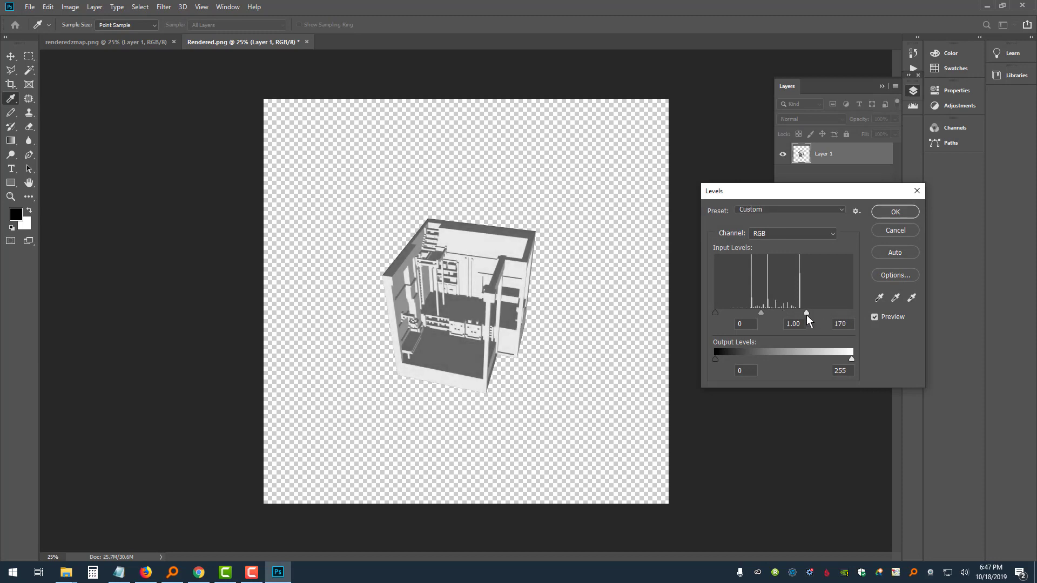
{"action": "left_click_drag", "start_coordinate": [716, 313], "coordinate": [729, 311]}
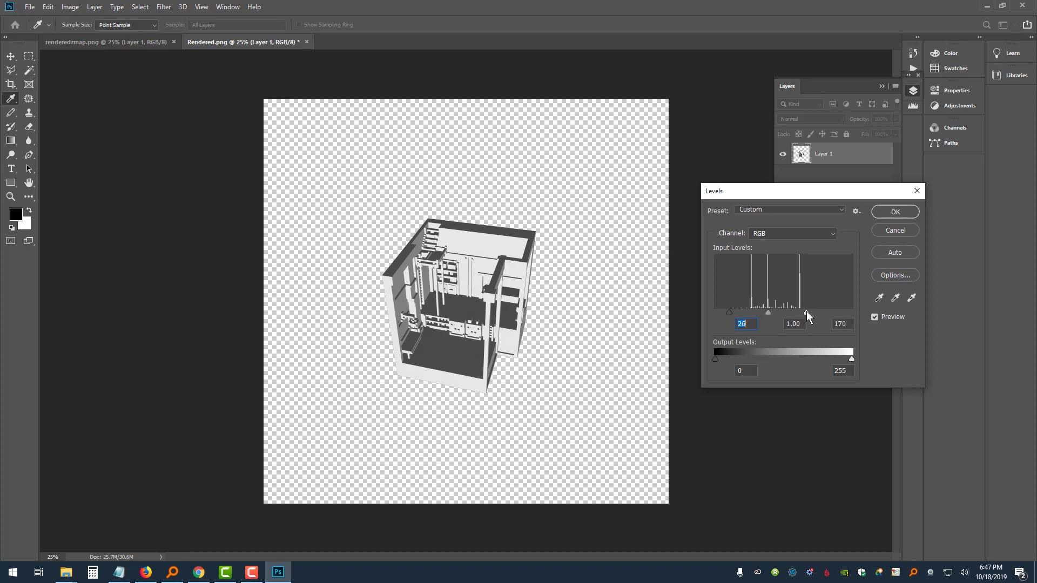
{"action": "left_click", "coordinate": [806, 312]}
{"action": "left_click", "coordinate": [888, 213]}
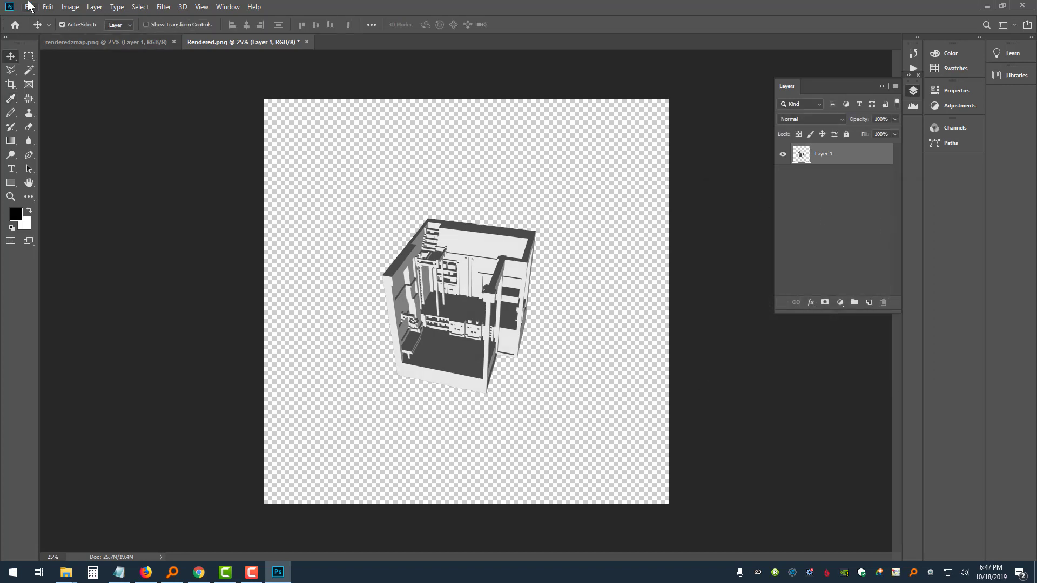
Compare the original opened state of Rendered.png with its Levels-adjusted state in the history.
{"action": "left_click", "coordinate": [911, 54]}
{"action": "left_click", "coordinate": [839, 88]}
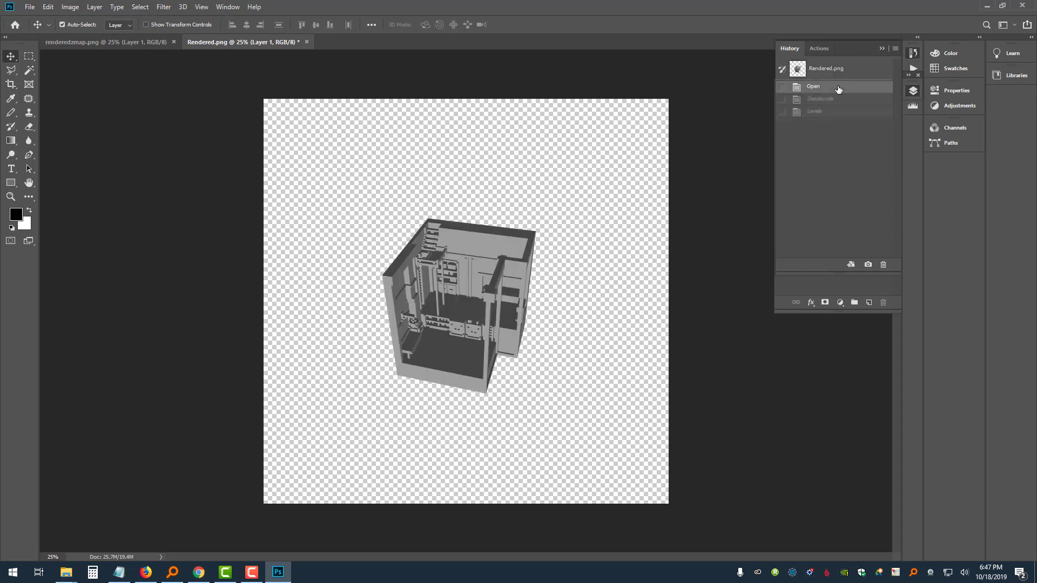
{"action": "left_click", "coordinate": [839, 112]}
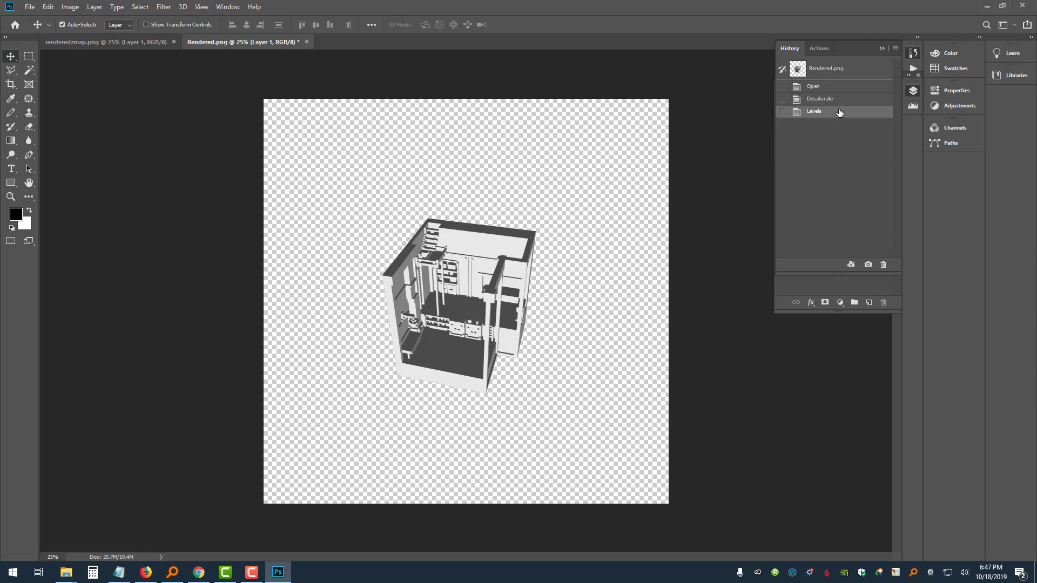
Save the adjusted Rendered.png as a PNG copy named Rendered-corected.png and switch to the renderedzmap.png document.
{"action": "left_click", "coordinate": [33, 7]}
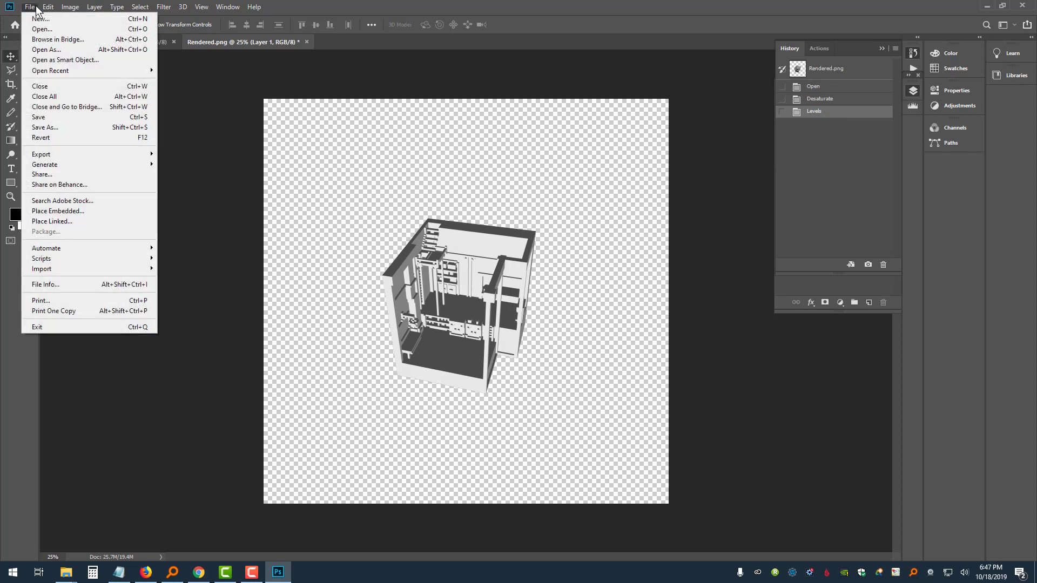
{"action": "left_click", "coordinate": [43, 128]}
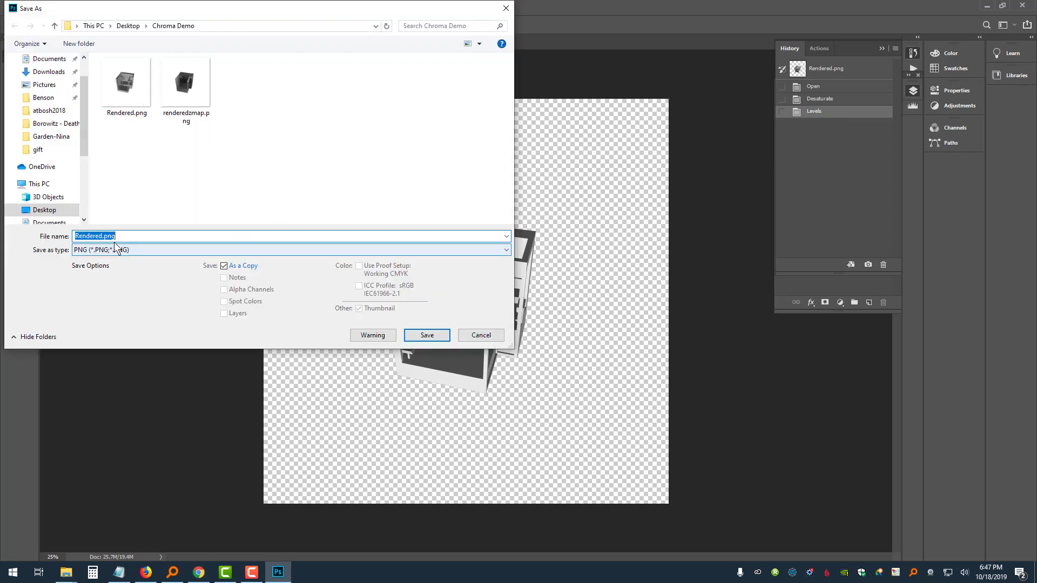
{"action": "left_click", "coordinate": [104, 237]}
{"action": "type", "text": "-corecte"}
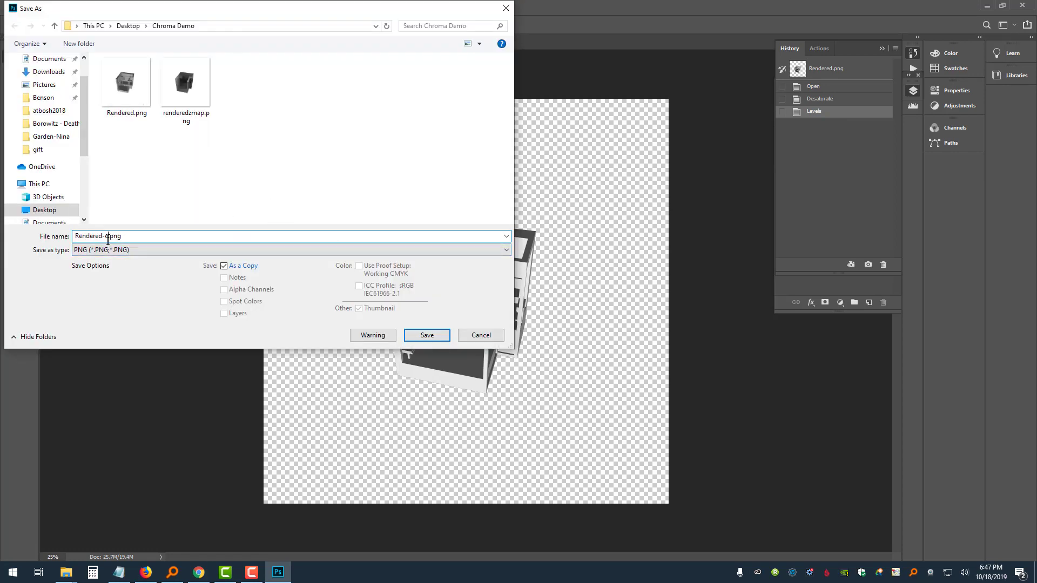
{"action": "type", "text": "d"}
{"action": "key", "text": "Return"}
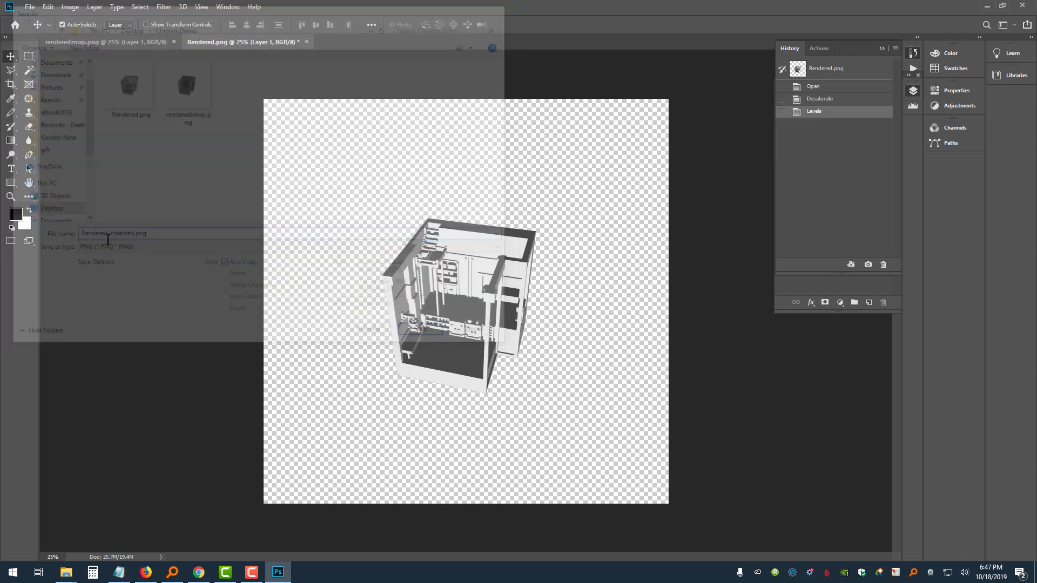
{"action": "left_click", "coordinate": [561, 169]}
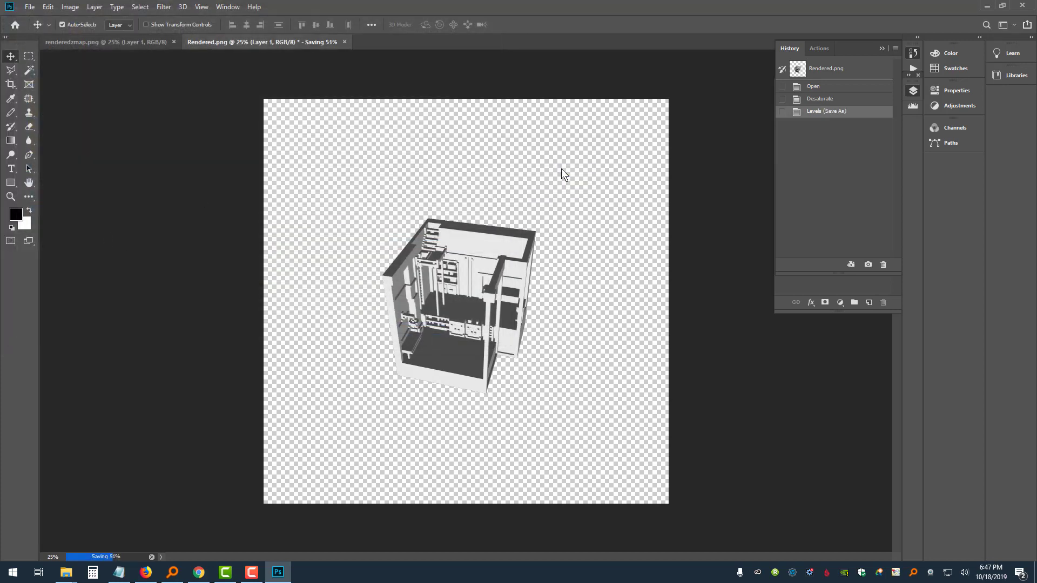
{"action": "left_click", "coordinate": [102, 42]}
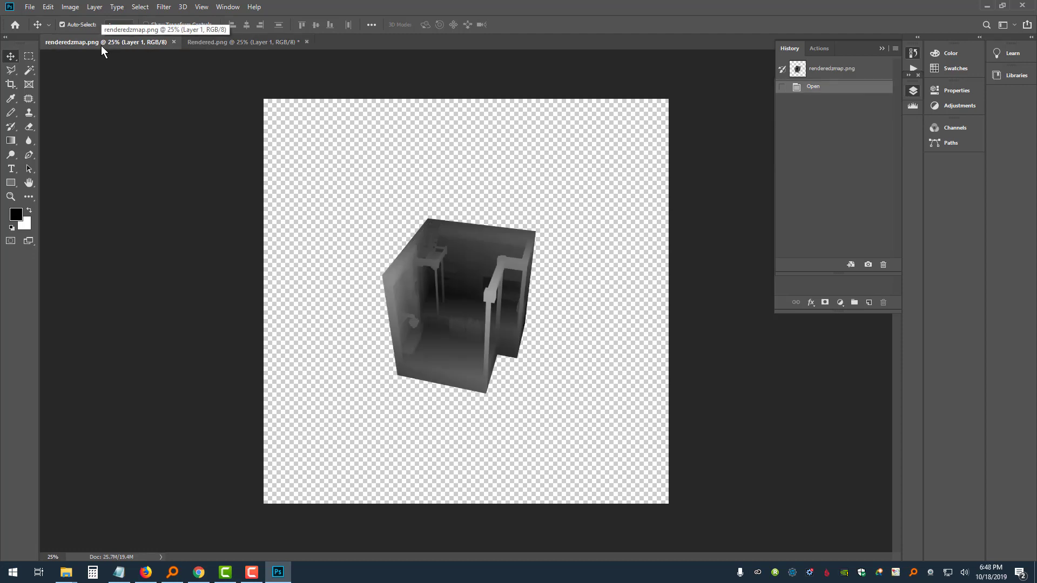
{"action": "key", "text": "i"}
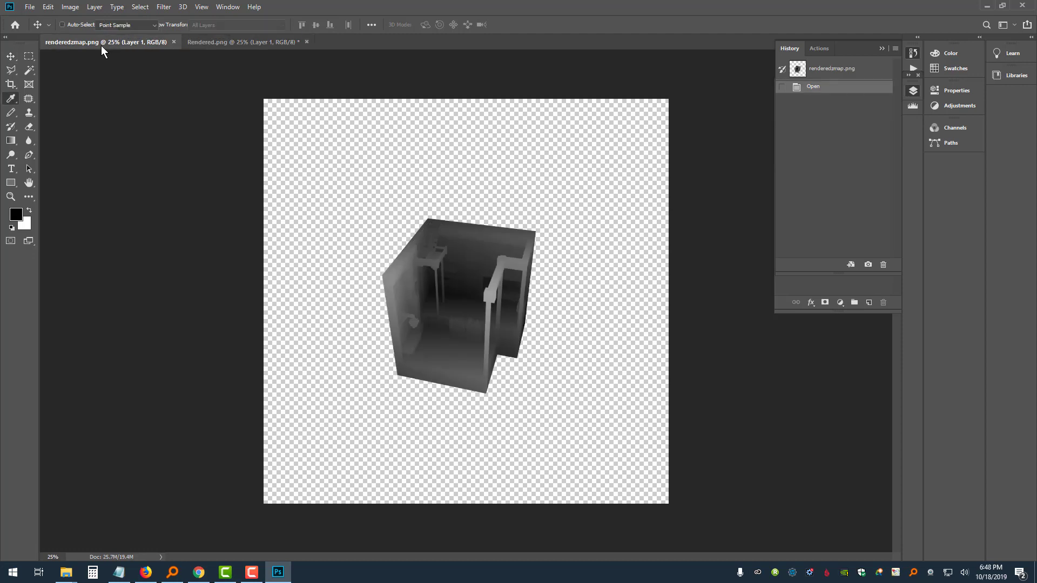
{"action": "key", "text": "ctrl+l"}
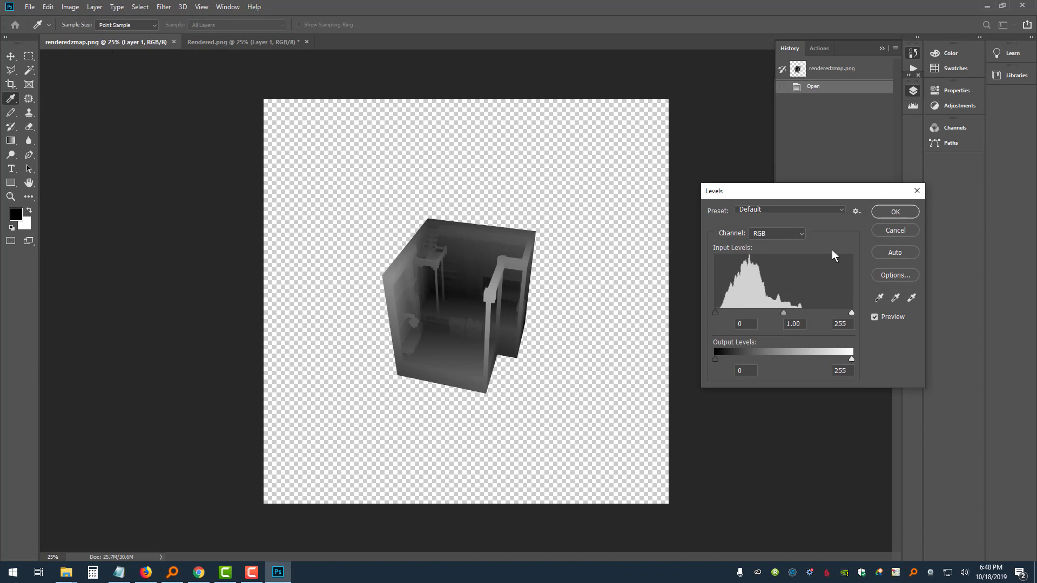
{"action": "left_click", "coordinate": [895, 230]}
{"action": "key", "text": "v"}
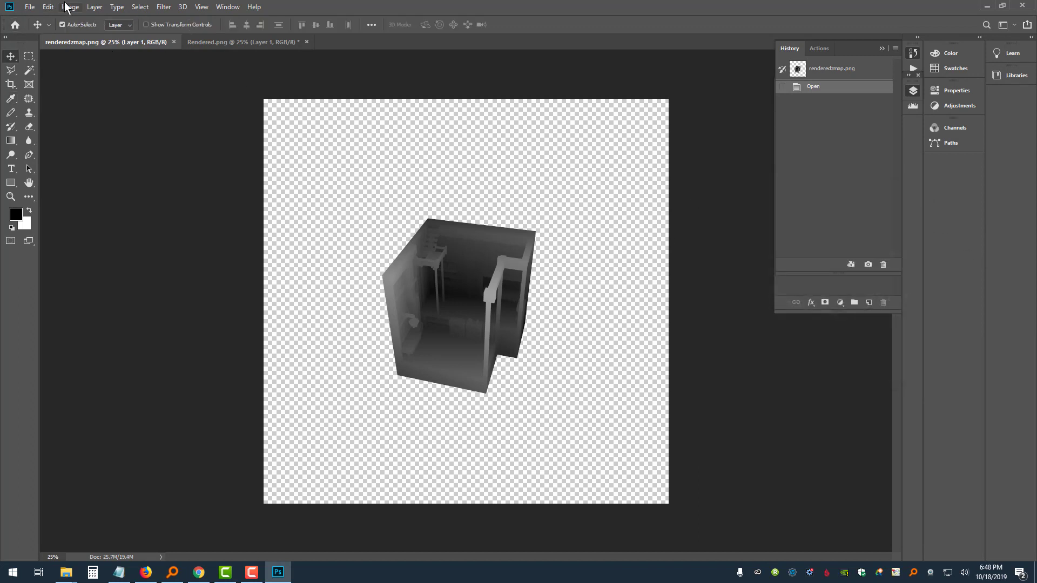
Apply a Levels adjustment to renderedzmap.png with the black input at 0 and the white input at 164.
{"action": "left_click", "coordinate": [71, 7]}
{"action": "mouse_move", "coordinate": [89, 34]}
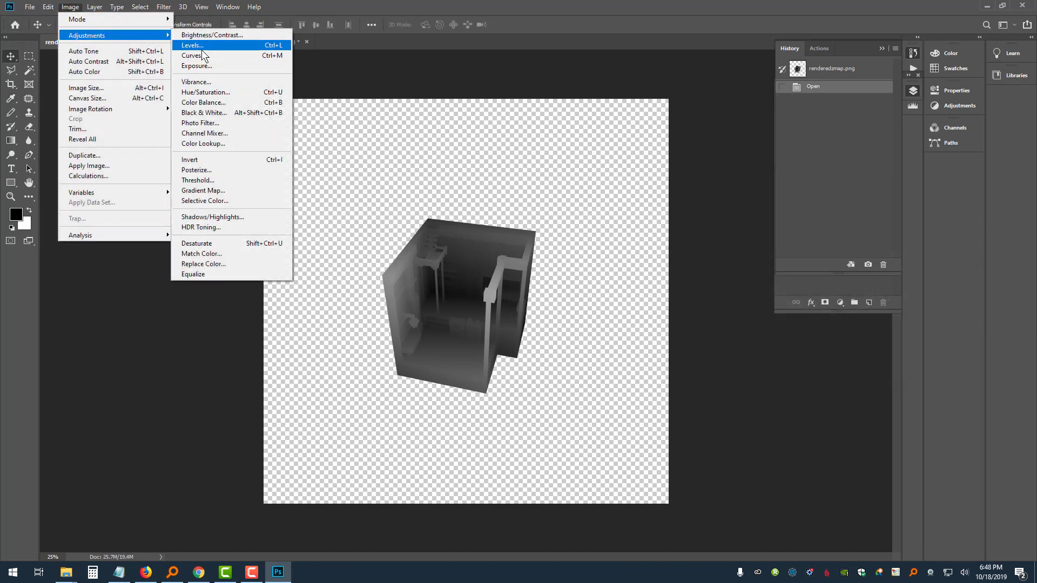
{"action": "left_click", "coordinate": [202, 48]}
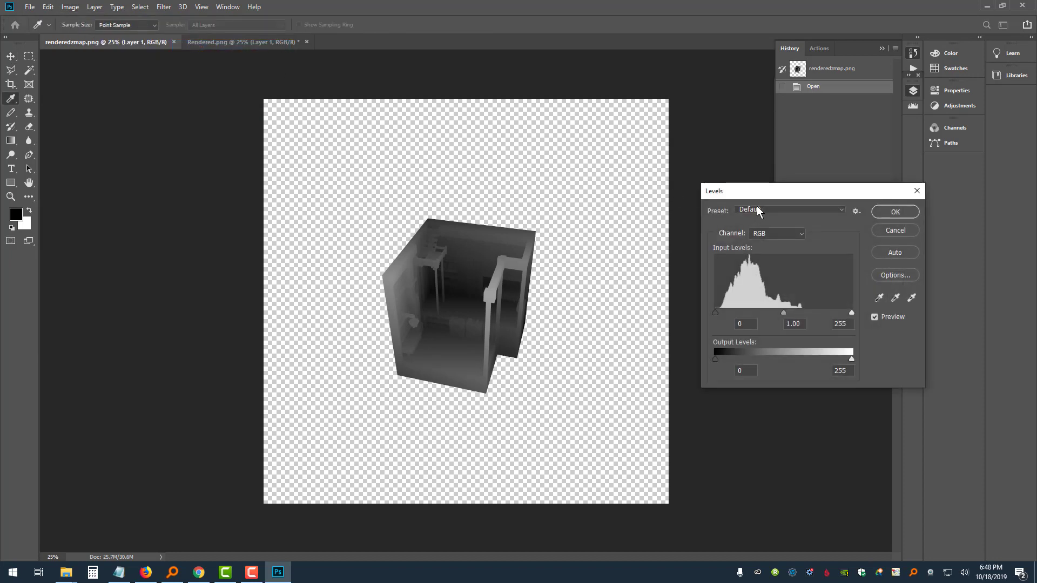
{"action": "left_click_drag", "start_coordinate": [753, 196], "coordinate": [705, 173]}
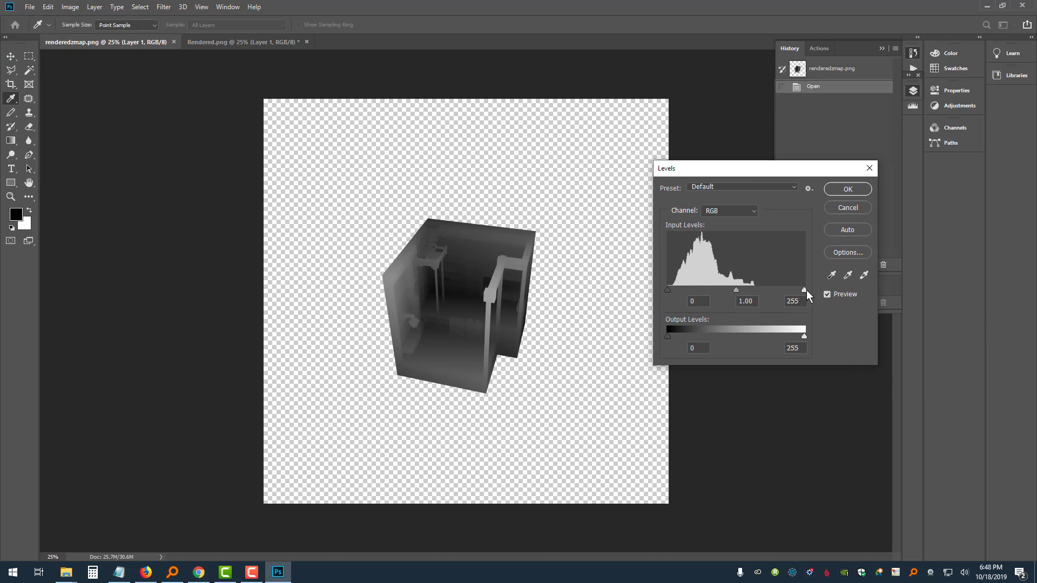
{"action": "left_click_drag", "start_coordinate": [806, 290], "coordinate": [756, 290]}
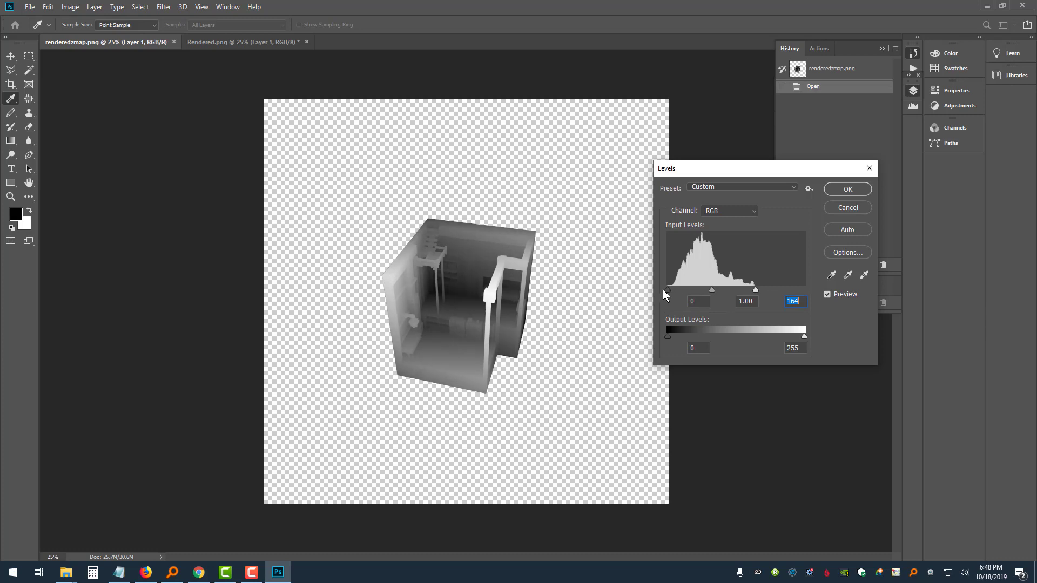
{"action": "left_click", "coordinate": [663, 290]}
{"action": "left_click_drag", "start_coordinate": [669, 291], "coordinate": [673, 293]}
{"action": "left_click_drag", "start_coordinate": [672, 292], "coordinate": [617, 289]}
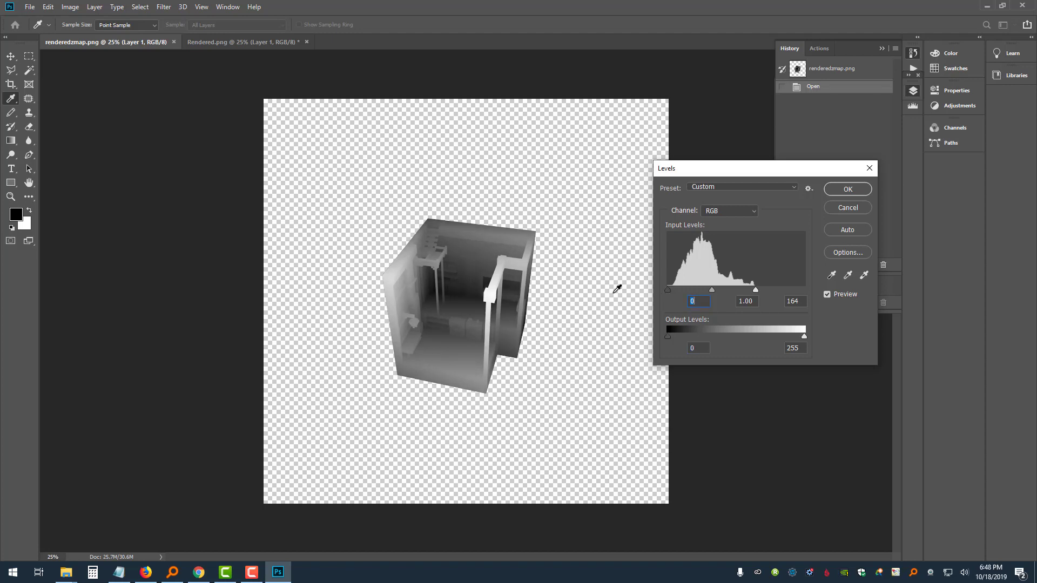
{"action": "left_click", "coordinate": [754, 291]}
{"action": "left_click", "coordinate": [850, 193]}
Try Levels midtone values of 1.43 and 0.79 on the depth map, and return the midtone to 1.
{"action": "left_click", "coordinate": [70, 7]}
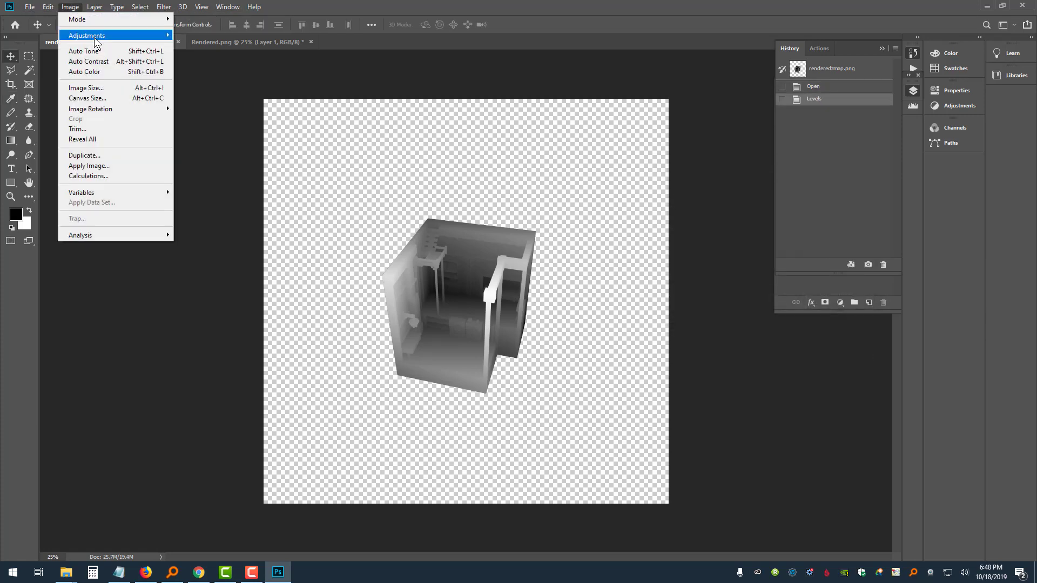
{"action": "mouse_move", "coordinate": [145, 39]}
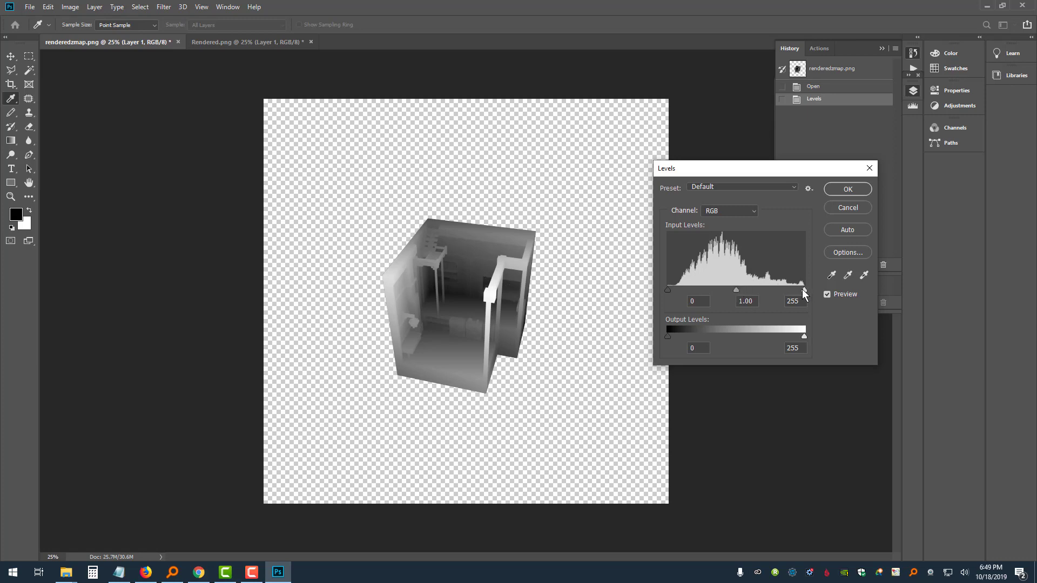
{"action": "left_click_drag", "start_coordinate": [736, 290], "coordinate": [718, 290]}
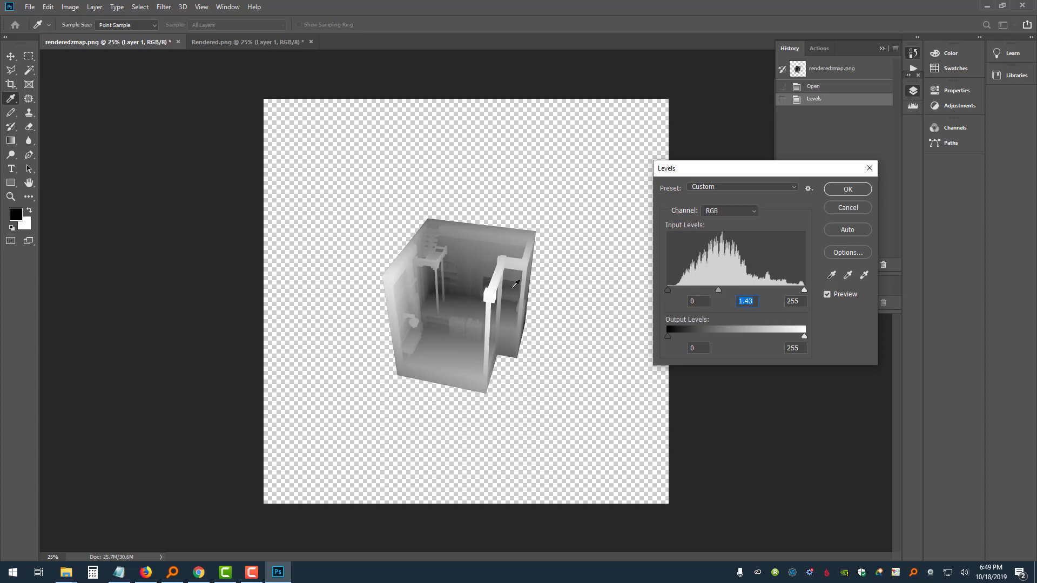
{"action": "left_click_drag", "start_coordinate": [717, 290], "coordinate": [746, 289]}
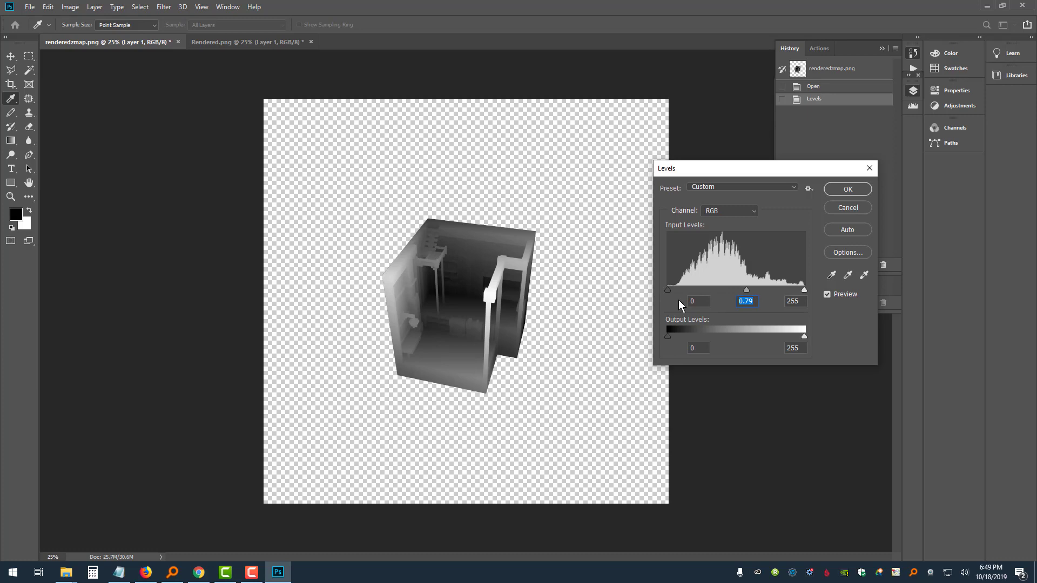
{"action": "type", "text": "1"}
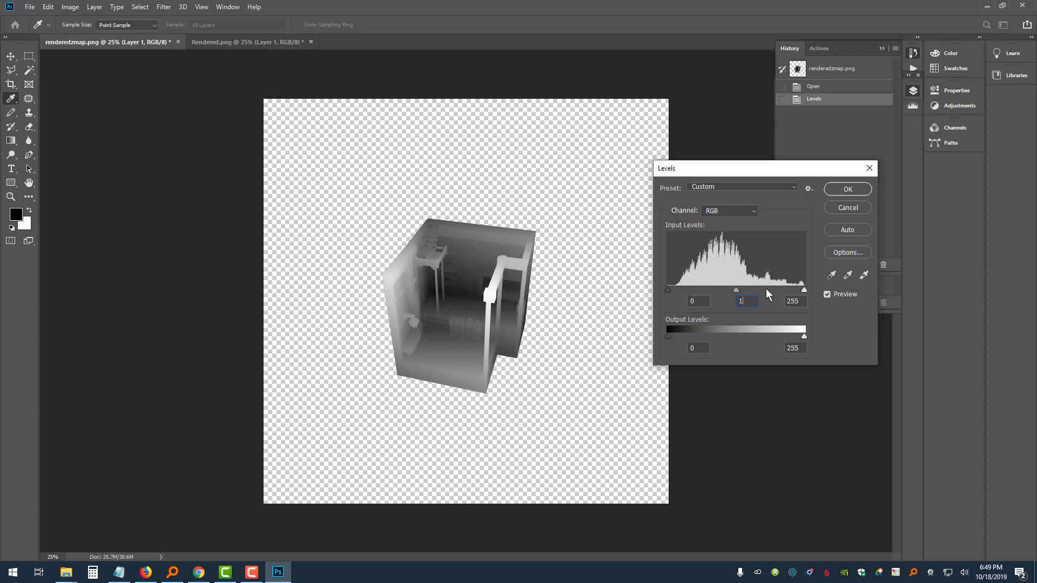
{"action": "left_click", "coordinate": [838, 192]}
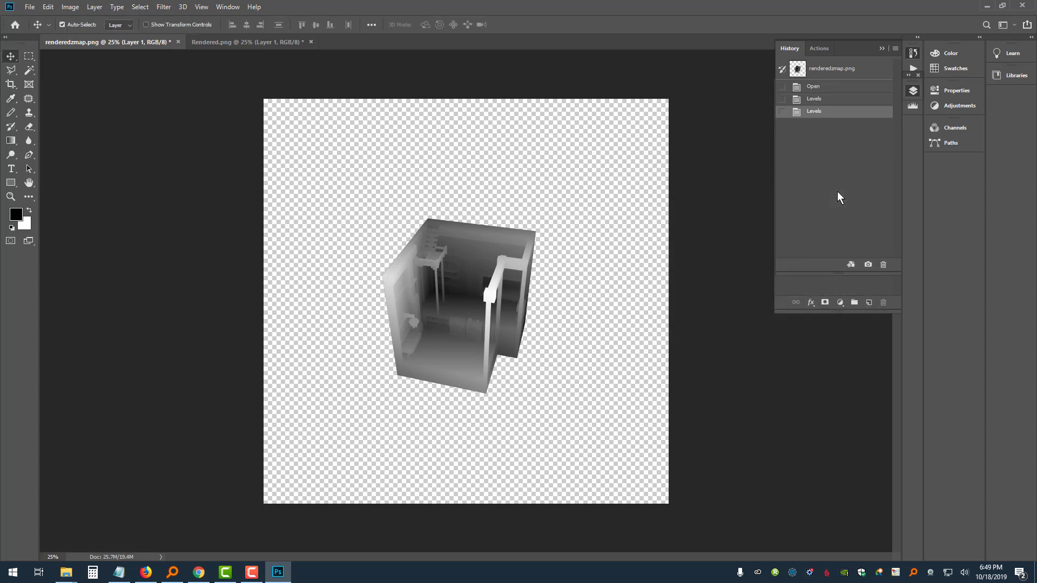
Save the adjusted depth map as a PNG copy named renderedzmap-corrected.png with the large file size option.
{"action": "left_click", "coordinate": [30, 6]}
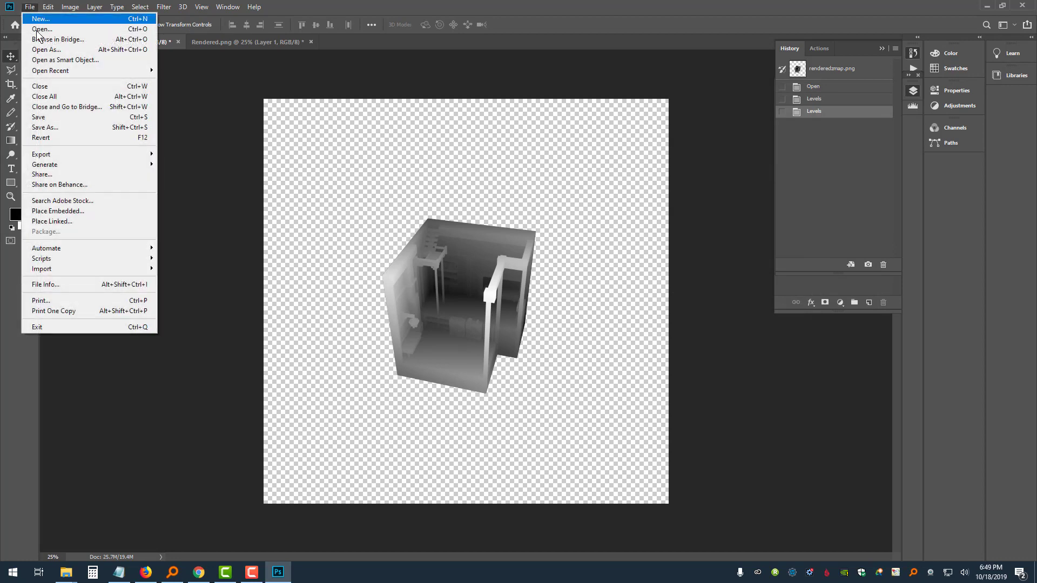
{"action": "left_click", "coordinate": [49, 127]}
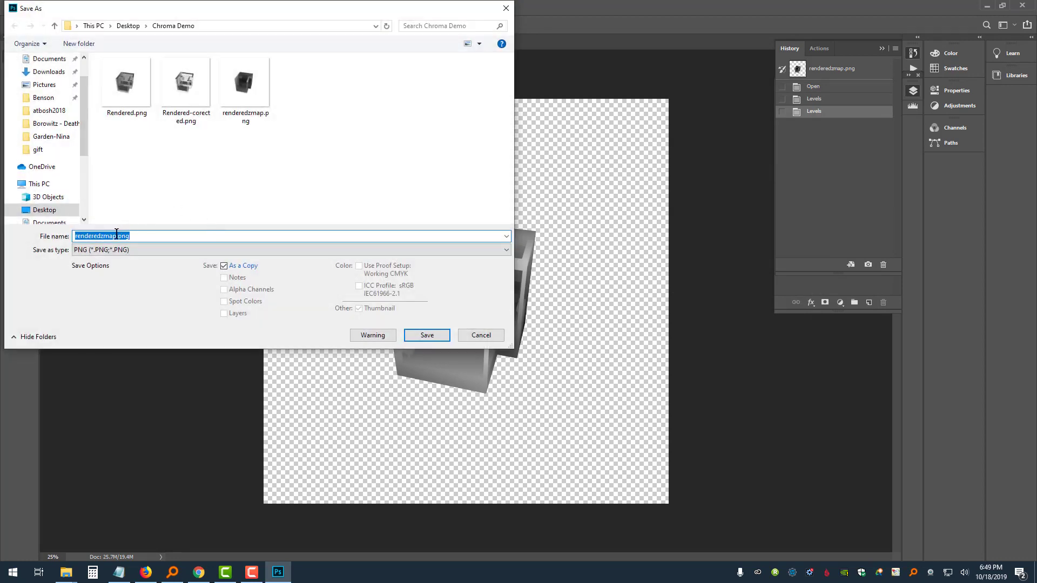
{"action": "left_click", "coordinate": [116, 235]}
{"action": "type", "text": "-"}
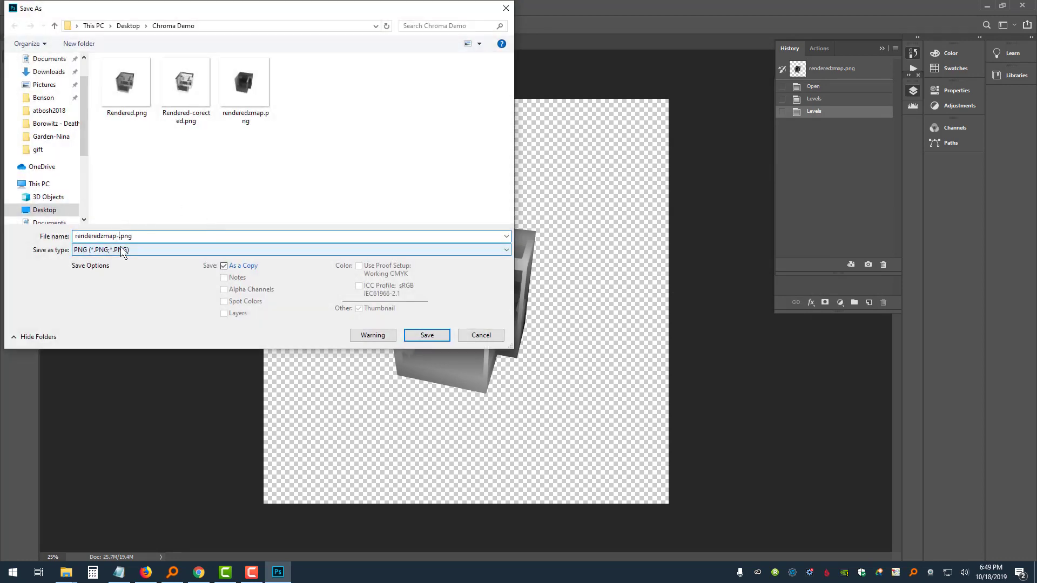
{"action": "type", "text": "crrect"}
{"action": "key", "text": "BackSpace"}
{"action": "key", "text": "BackSpace"}
{"action": "key", "text": "BackSpace"}
{"action": "key", "text": "BackSpace"}
{"action": "key", "text": "BackSpace"}
{"action": "type", "text": "orrected"}
{"action": "key", "text": "Return"}
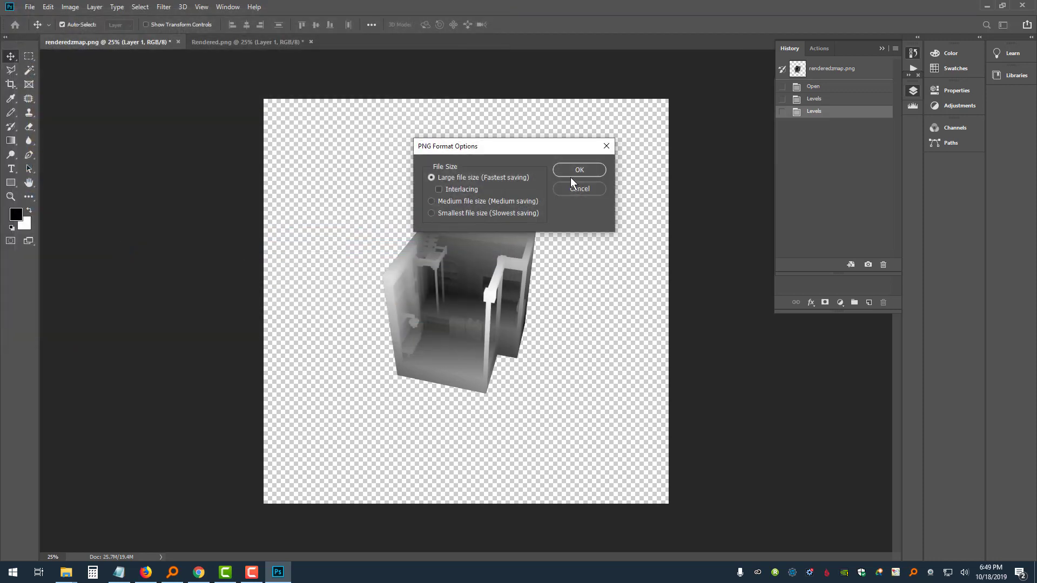
{"action": "left_click", "coordinate": [576, 172]}
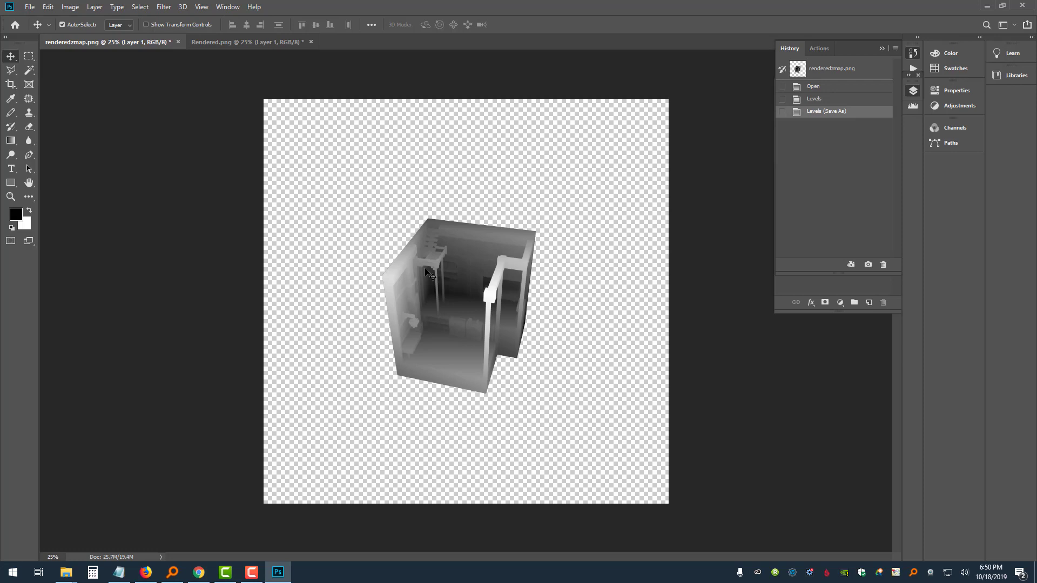
Convert renderedzmap.png to Grayscale mode, discarding its color information.
{"action": "left_click", "coordinate": [71, 7]}
{"action": "mouse_move", "coordinate": [88, 22]}
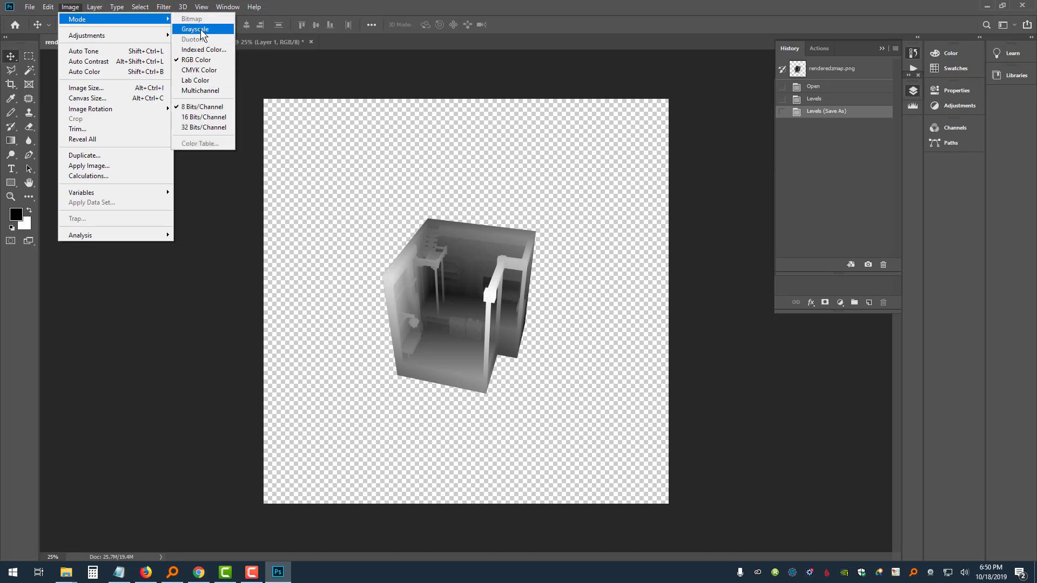
{"action": "left_click", "coordinate": [199, 29]}
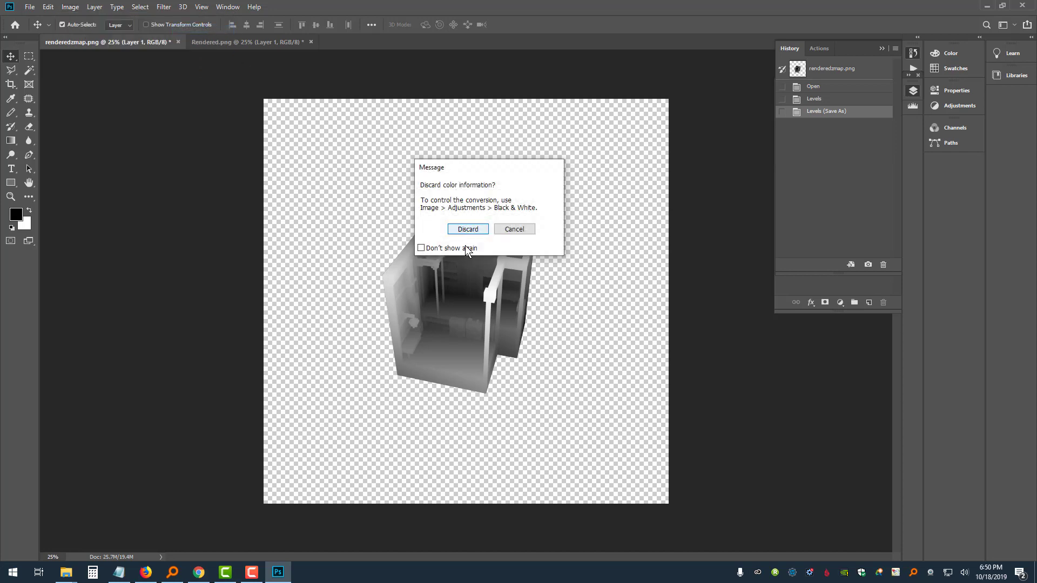
{"action": "left_click", "coordinate": [467, 229]}
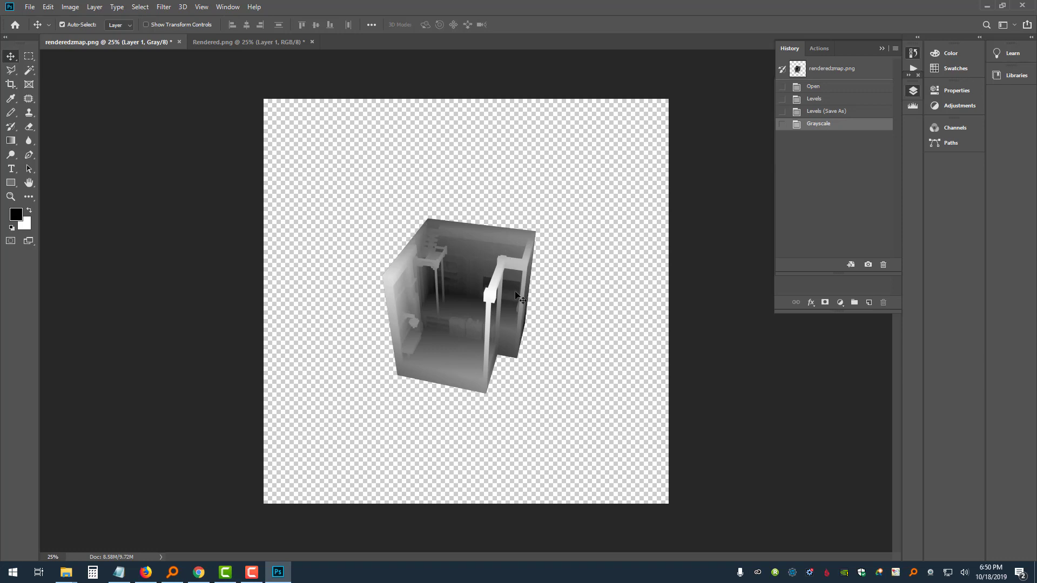
{"action": "left_click", "coordinate": [69, 8]}
{"action": "mouse_move", "coordinate": [79, 19]}
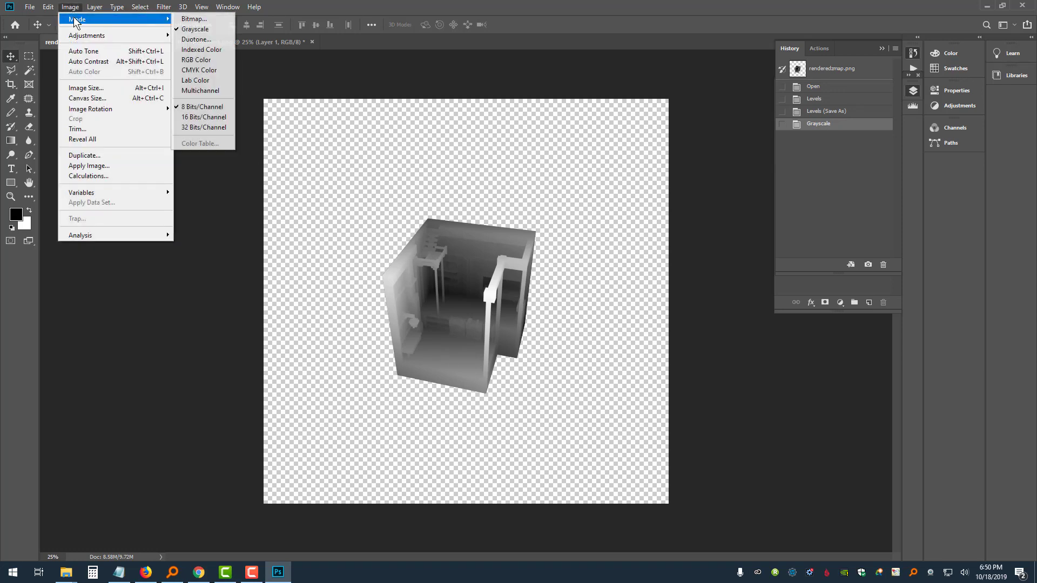
{"action": "left_click", "coordinate": [203, 50]}
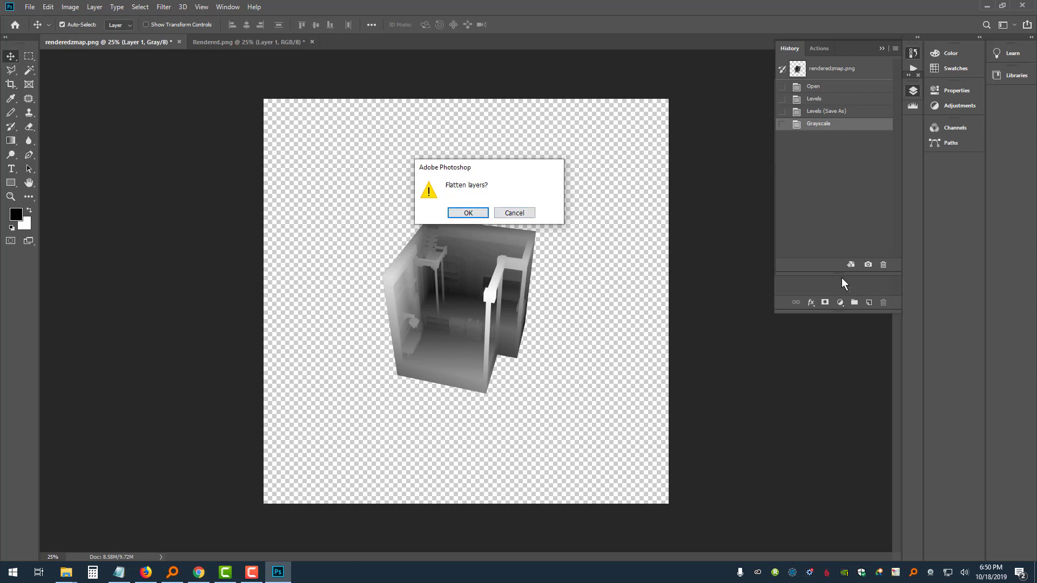
{"action": "left_click", "coordinate": [500, 213]}
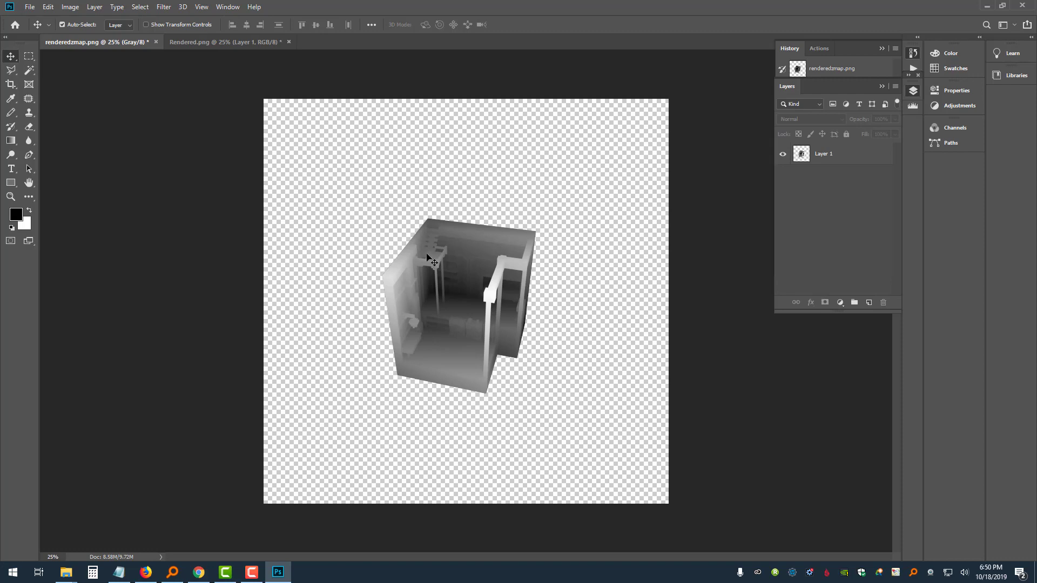
Make white the foreground color and convert renderedzmap.png to Indexed Color mode, flattening its layers.
{"action": "left_click", "coordinate": [17, 217]}
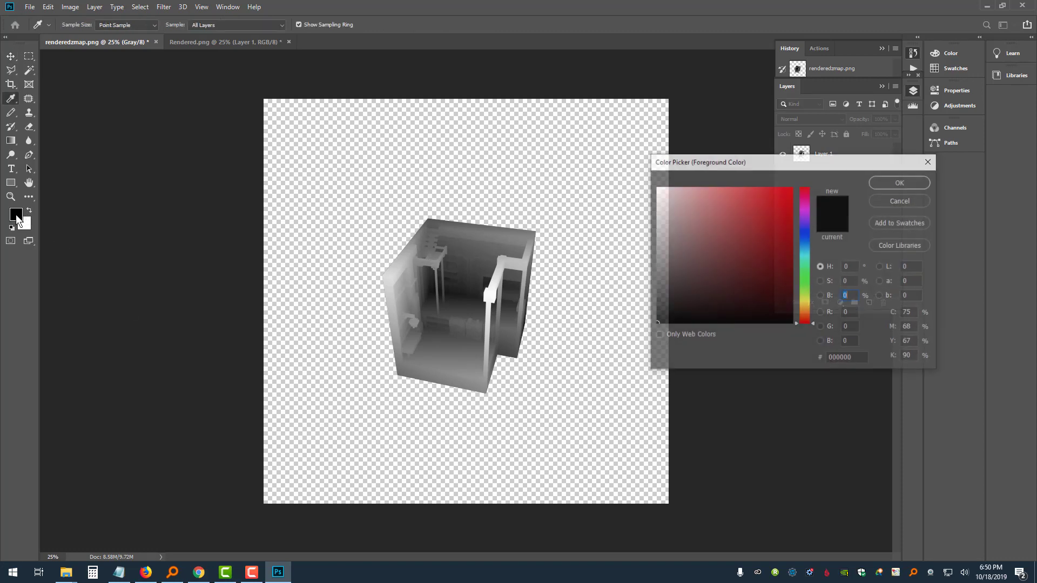
{"action": "left_click", "coordinate": [918, 183]}
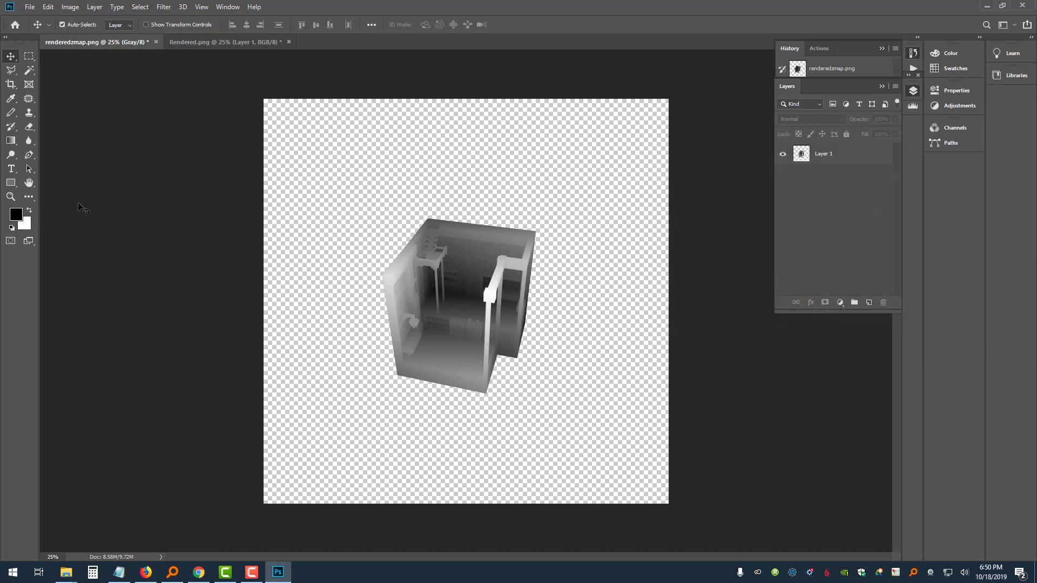
{"action": "left_click", "coordinate": [71, 7]}
{"action": "mouse_move", "coordinate": [82, 20]}
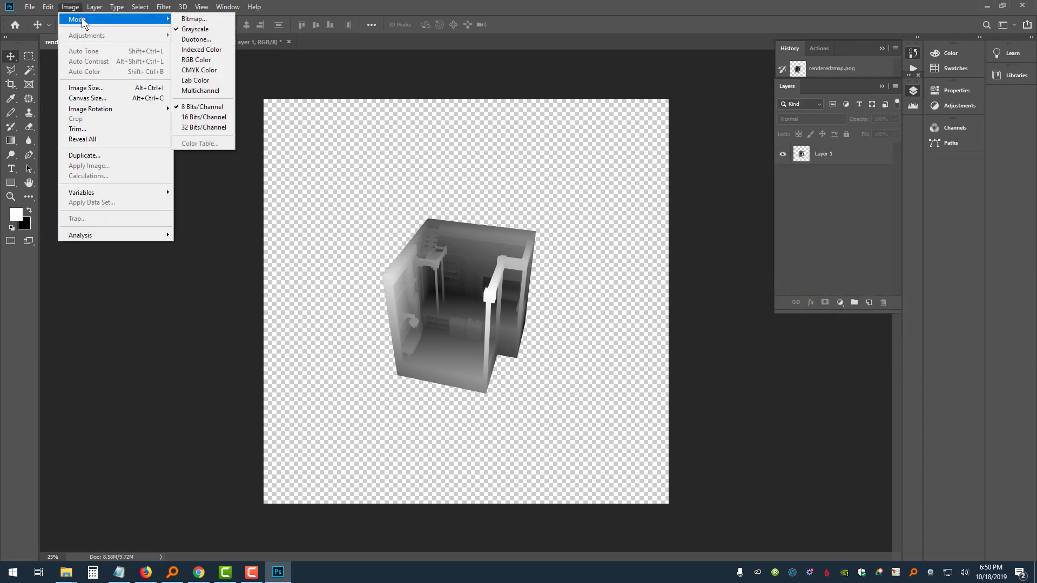
{"action": "left_click", "coordinate": [210, 48]}
{"action": "left_click", "coordinate": [469, 213]}
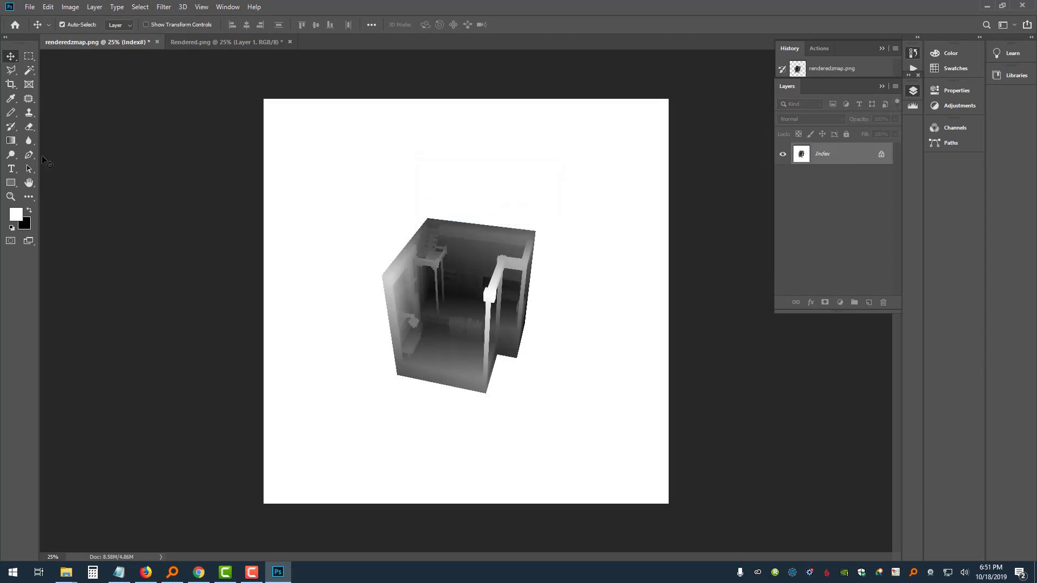
{"action": "left_click", "coordinate": [12, 141]}
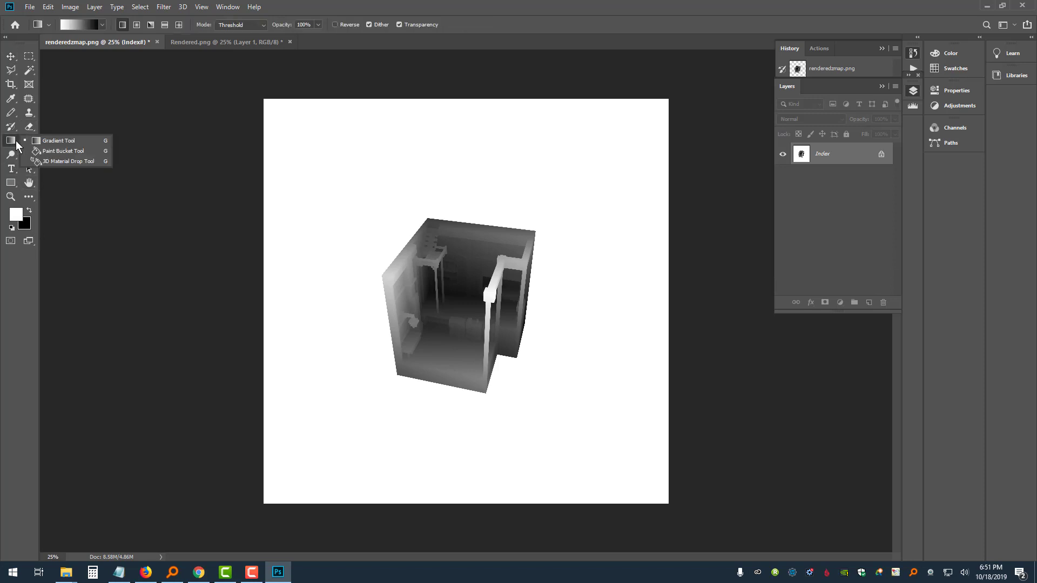
{"action": "left_click", "coordinate": [77, 116]}
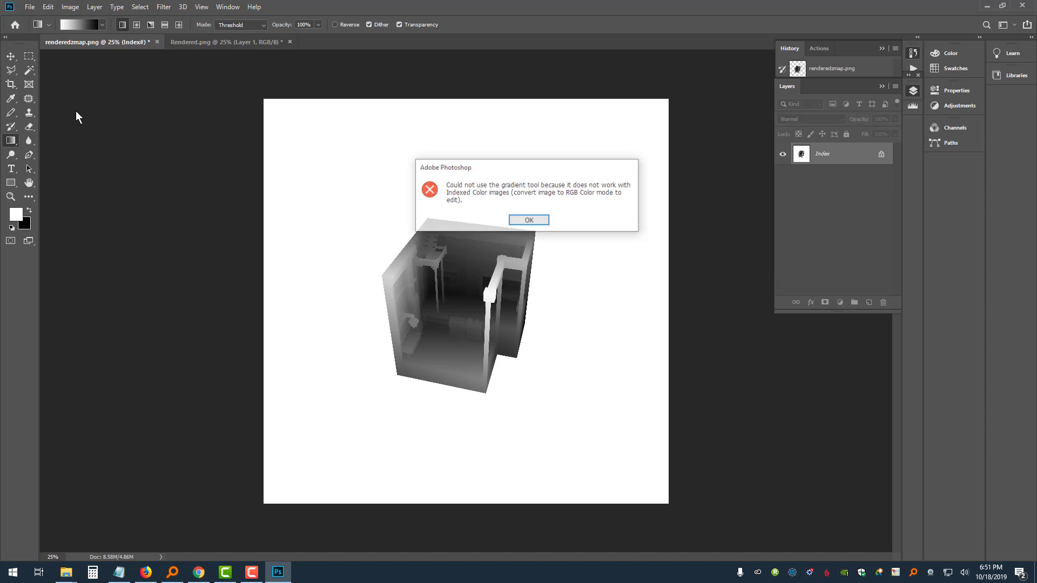
{"action": "left_click", "coordinate": [529, 220]}
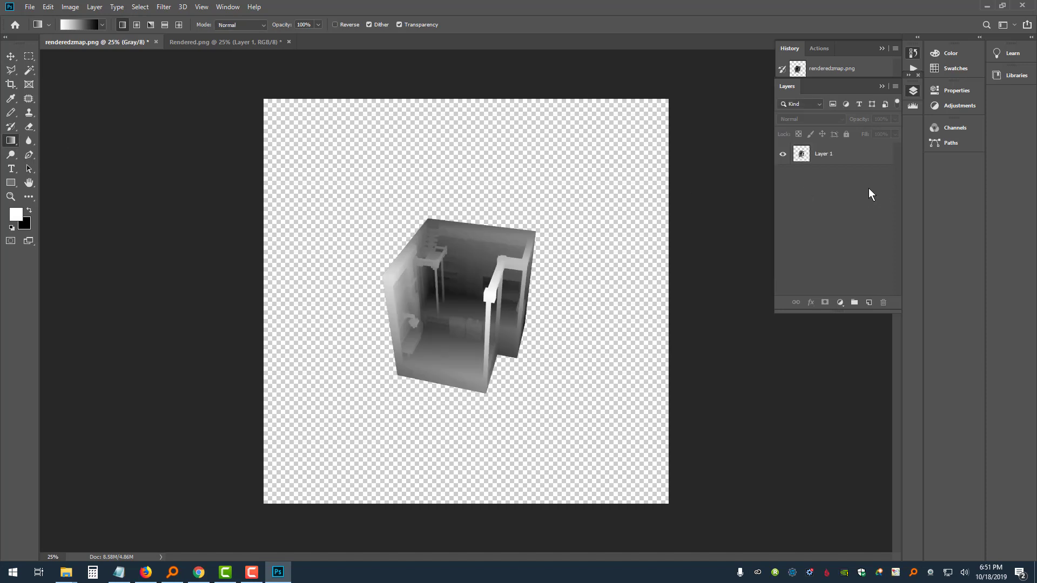
Add a new empty layer to the grayscale depth map image.
{"action": "left_click", "coordinate": [95, 7]}
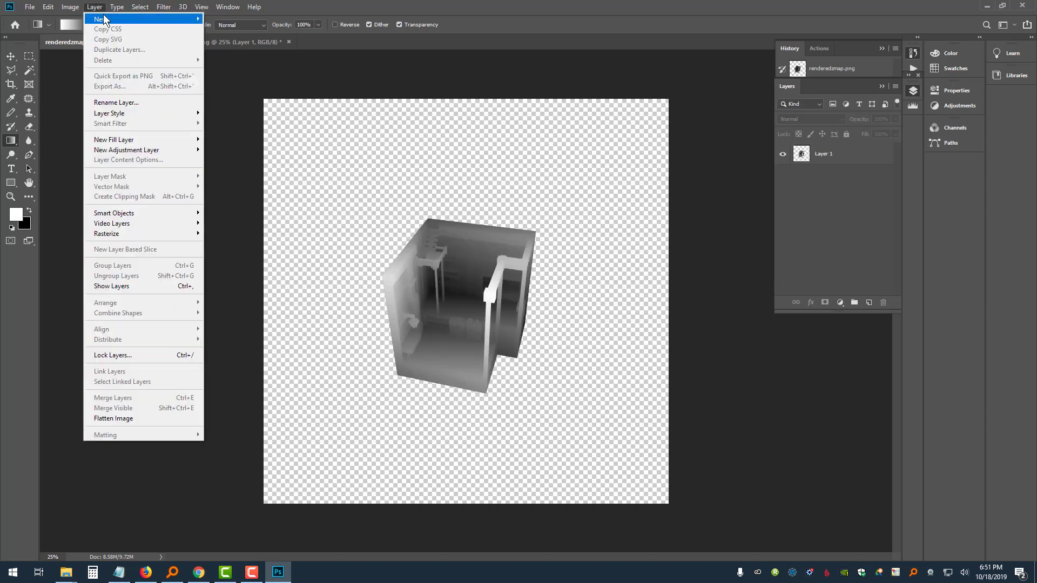
{"action": "mouse_move", "coordinate": [104, 19]}
{"action": "left_click", "coordinate": [234, 18]}
{"action": "key", "text": "Return"}
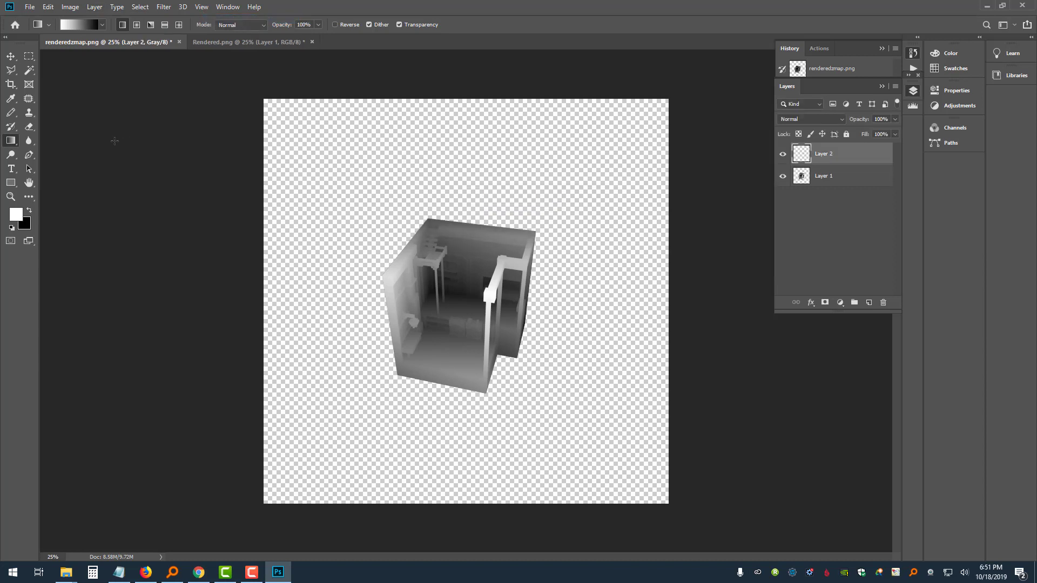
Move the new empty layer beneath the depth map layer and fill it with black using the Paint Bucket tool.
{"action": "left_click", "coordinate": [29, 210]}
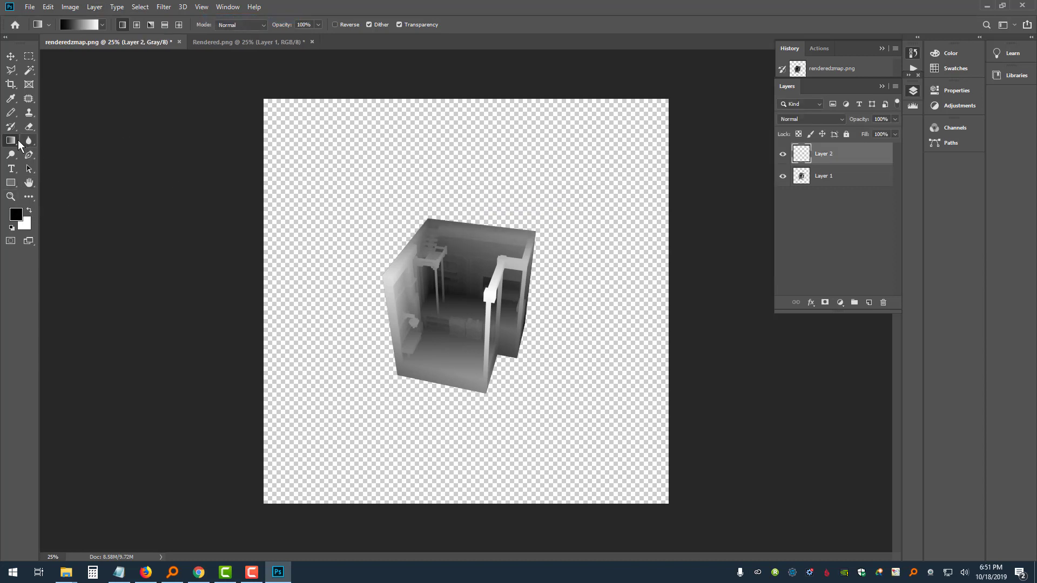
{"action": "left_click", "coordinate": [15, 214]}
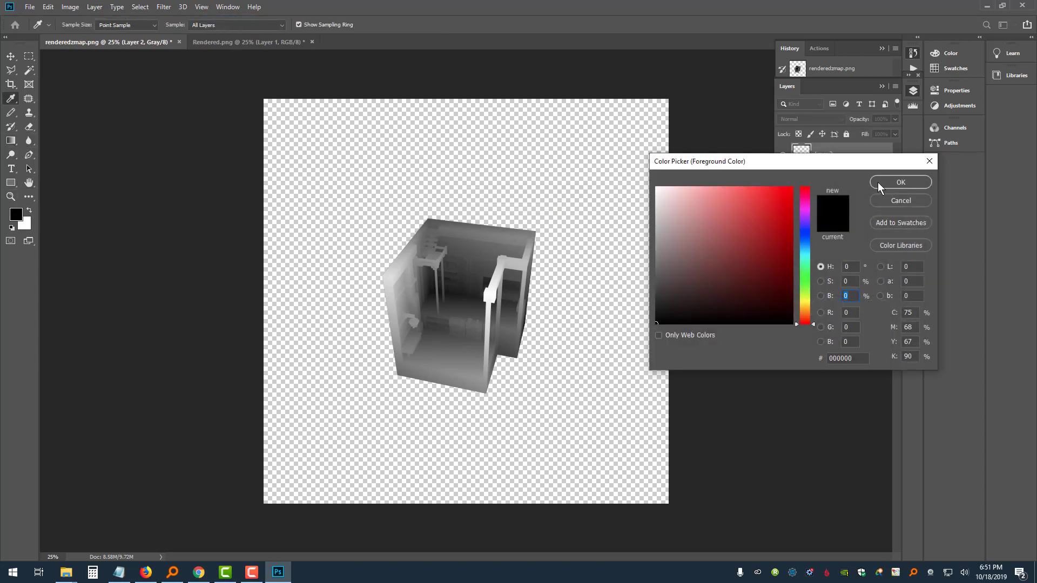
{"action": "left_click", "coordinate": [902, 181]}
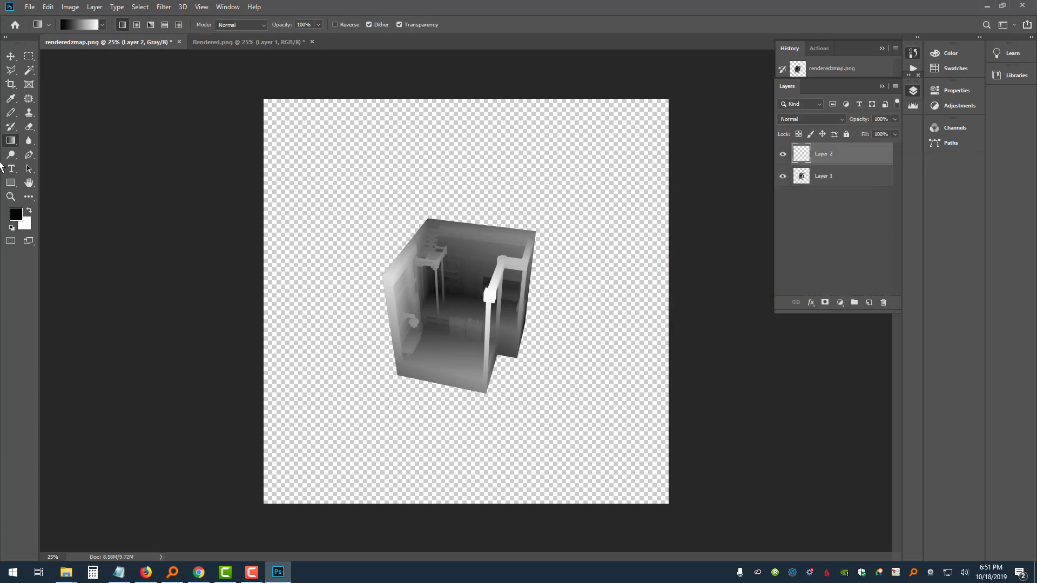
{"action": "right_click", "coordinate": [15, 139]}
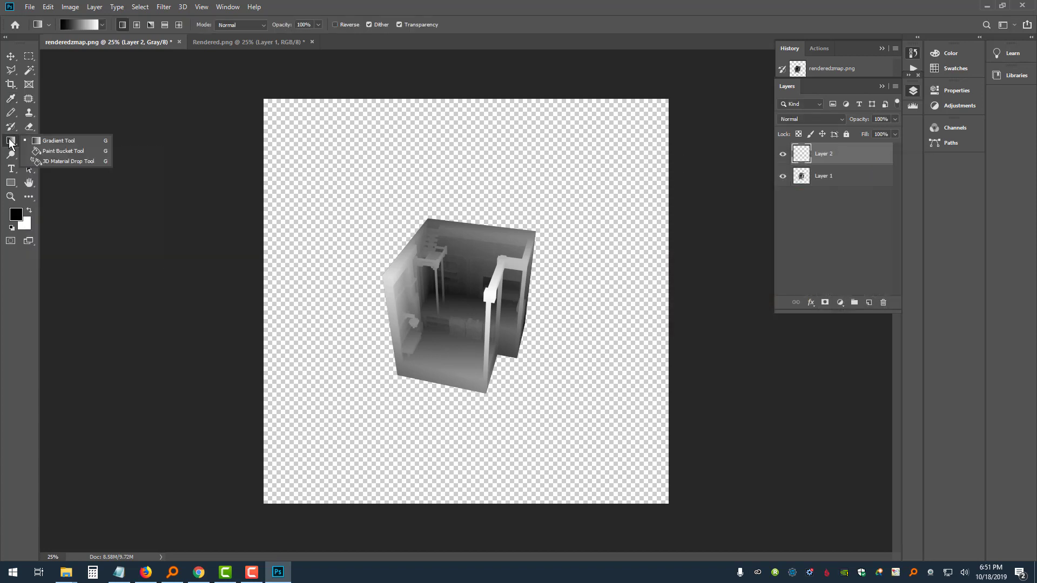
{"action": "left_click", "coordinate": [61, 151]}
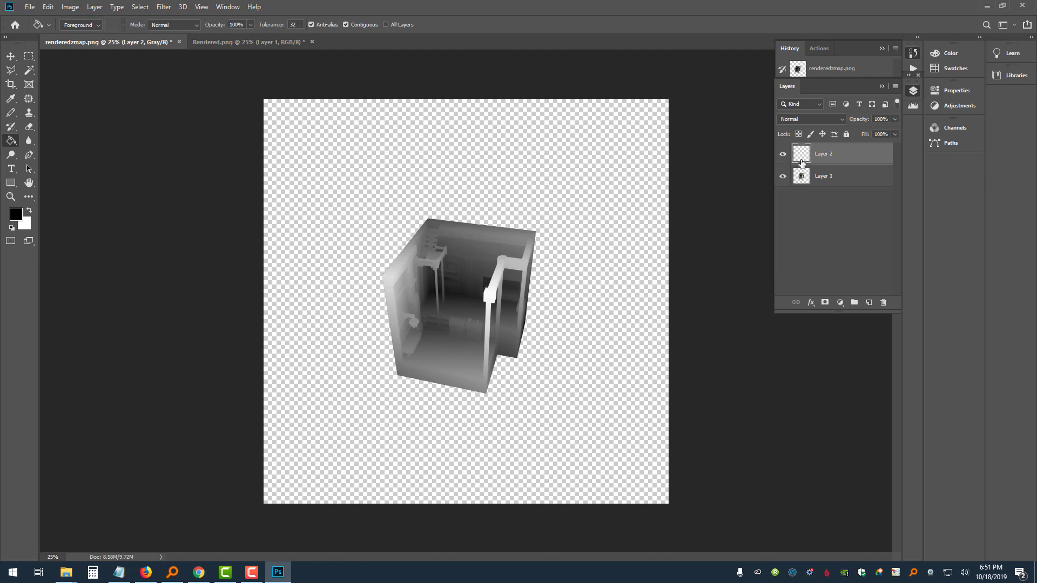
{"action": "left_click_drag", "start_coordinate": [857, 161], "coordinate": [856, 187]}
{"action": "left_click", "coordinate": [576, 176]}
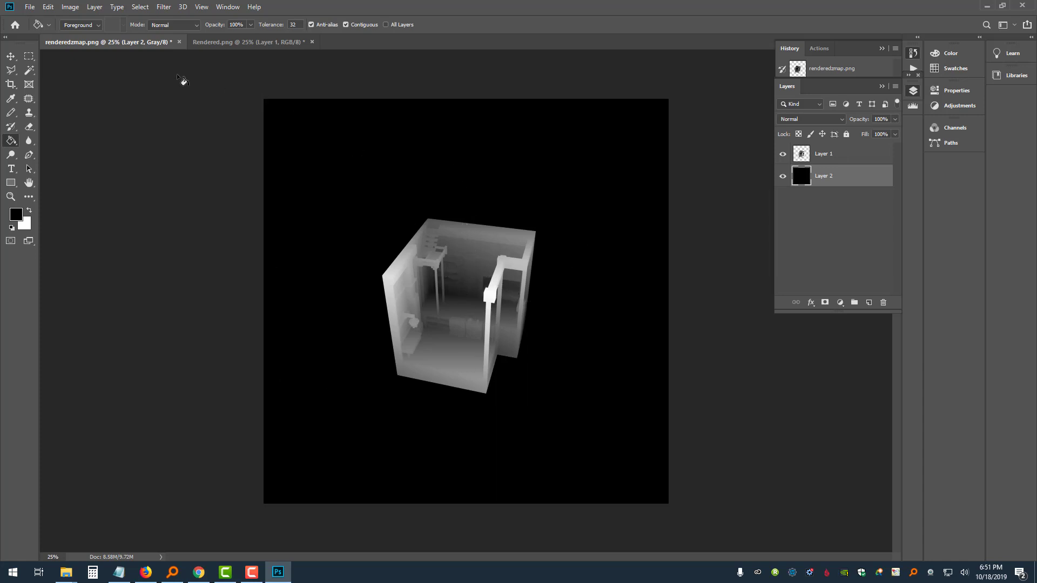
Convert the depth map with its black background to Indexed Color mode, flattening the layers.
{"action": "left_click", "coordinate": [70, 7]}
{"action": "mouse_move", "coordinate": [99, 18]}
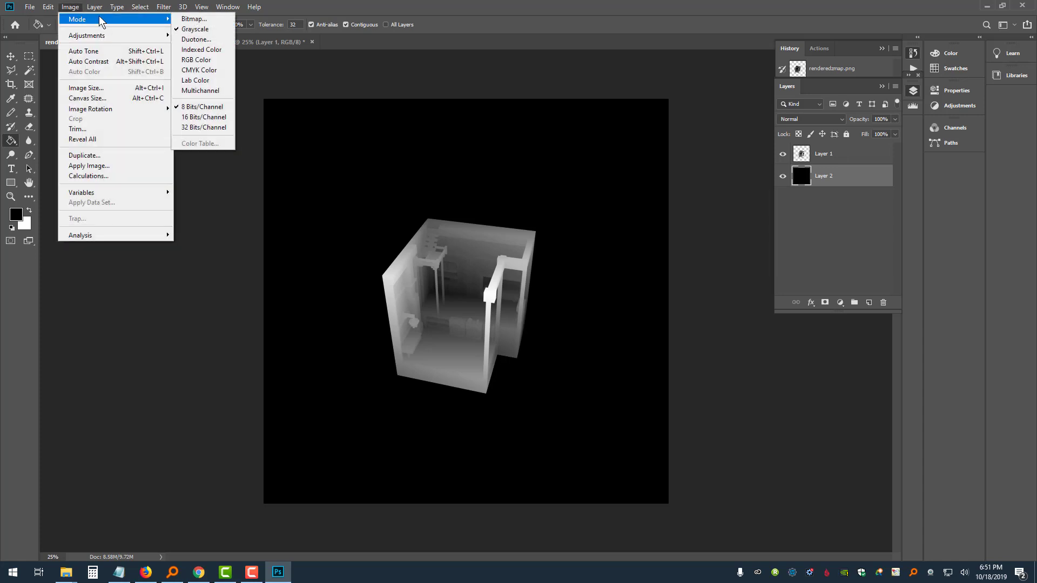
{"action": "left_click", "coordinate": [203, 49]}
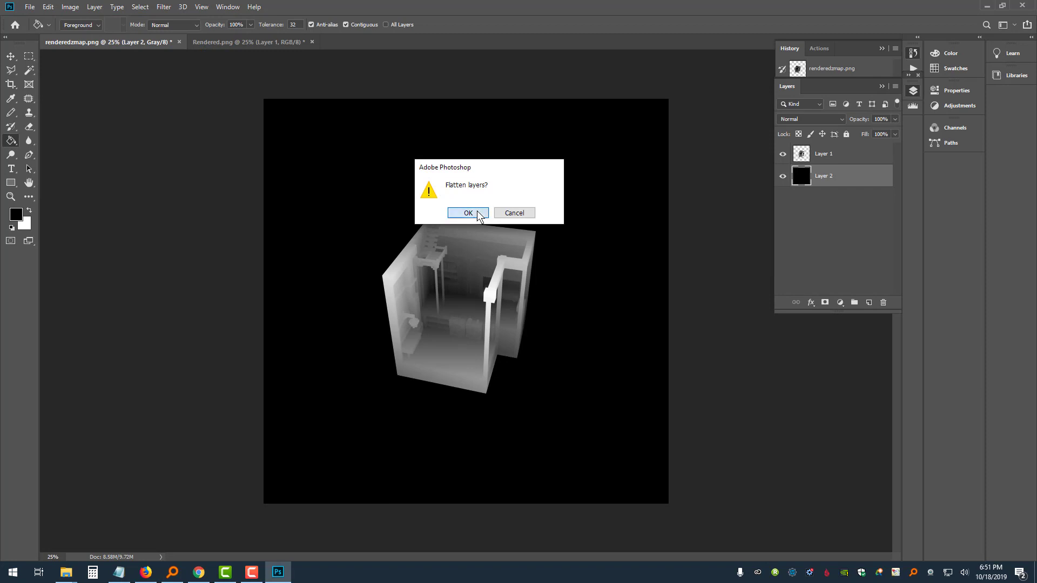
{"action": "left_click", "coordinate": [478, 213]}
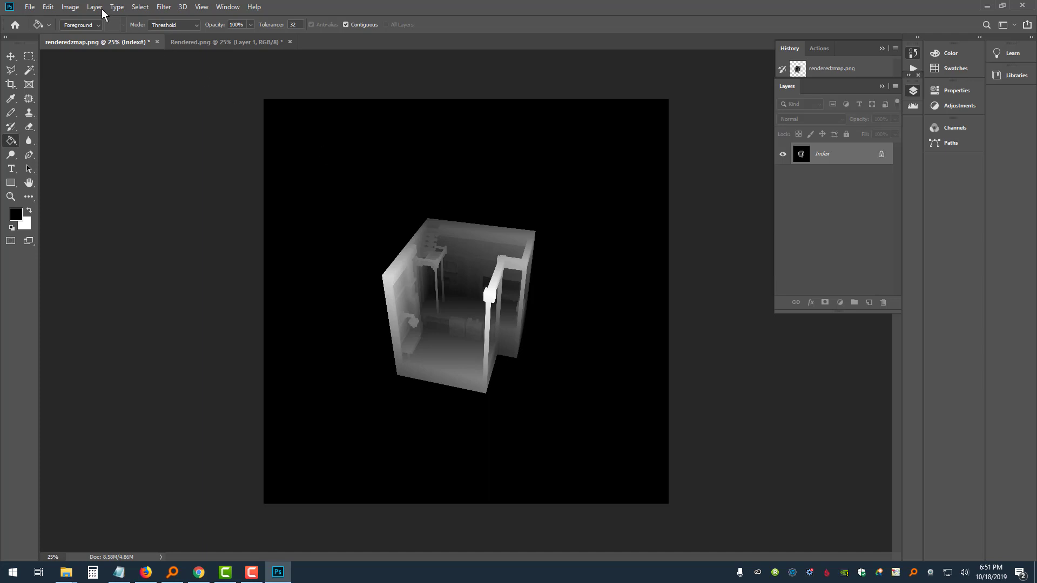
Open the indexed depth map's color table and move the dialog away from the rendered room.
{"action": "left_click", "coordinate": [72, 9]}
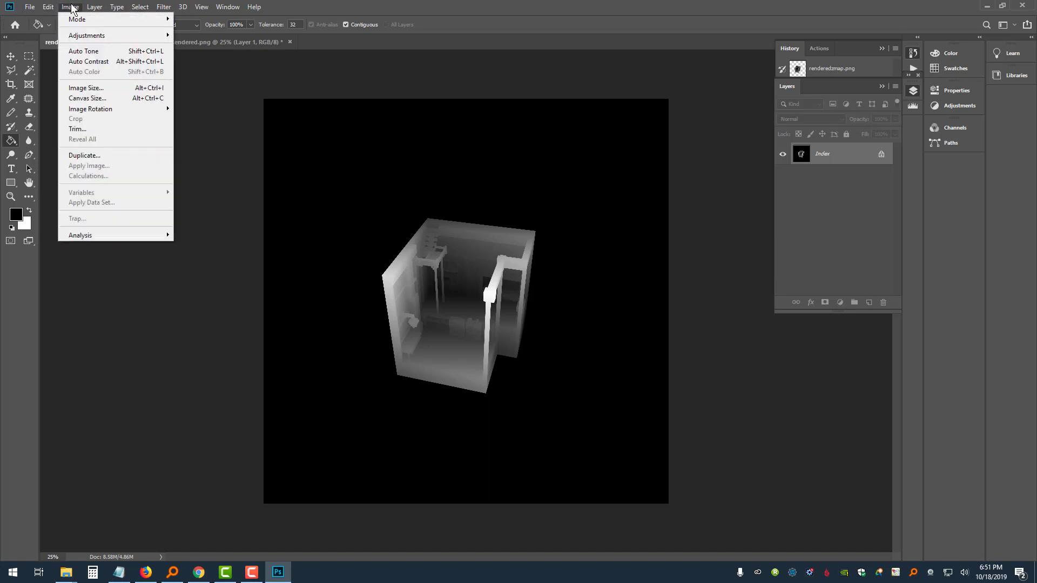
{"action": "mouse_move", "coordinate": [81, 21]}
{"action": "left_click", "coordinate": [229, 144]}
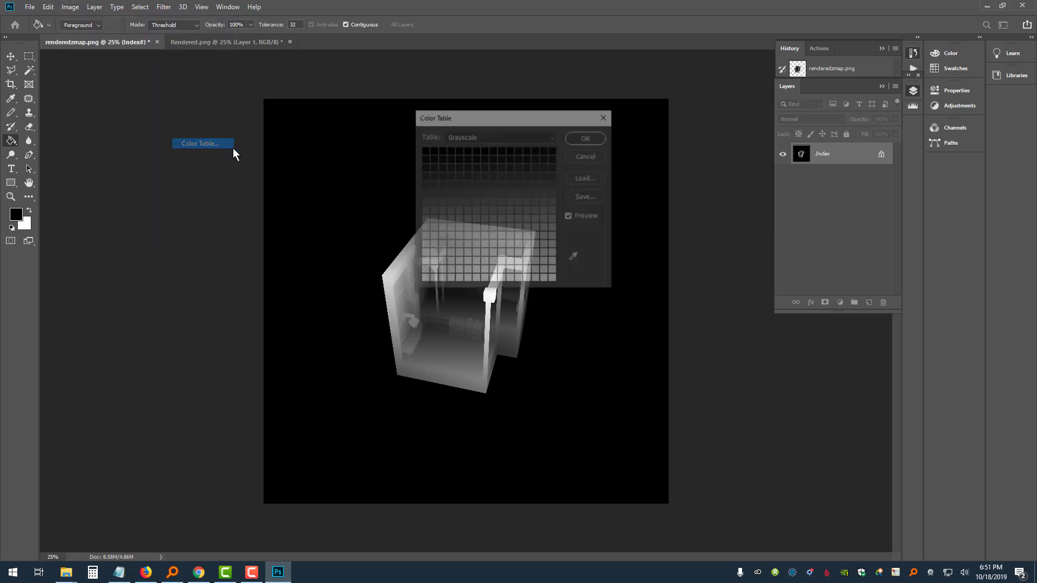
{"action": "left_click_drag", "start_coordinate": [520, 118], "coordinate": [689, 165]}
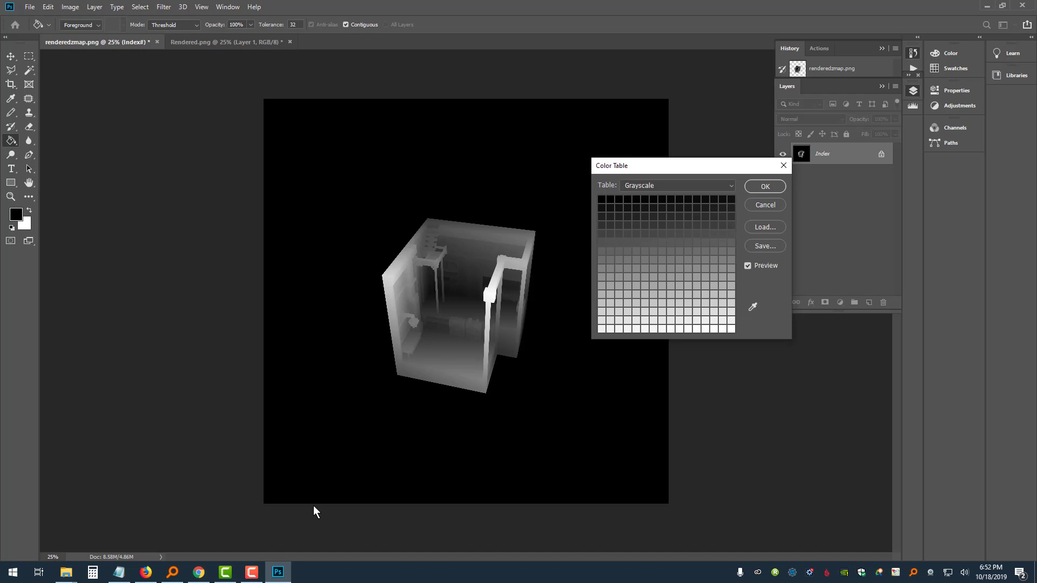
Switch to Chrome and examine the Grayscale and ChromaDepth color palettes figure in the Chromostereoscopy article.
{"action": "left_click", "coordinate": [201, 572]}
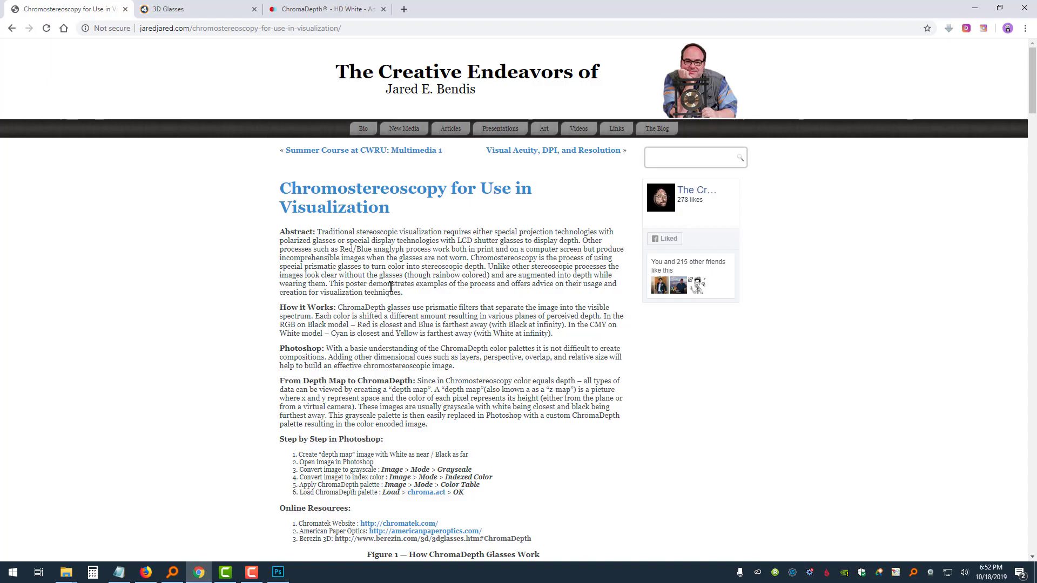
{"action": "scroll", "coordinate": [391, 286], "scroll_direction": "down", "scroll_amount": 4}
{"action": "scroll", "coordinate": [391, 286], "scroll_direction": "down", "scroll_amount": 9}
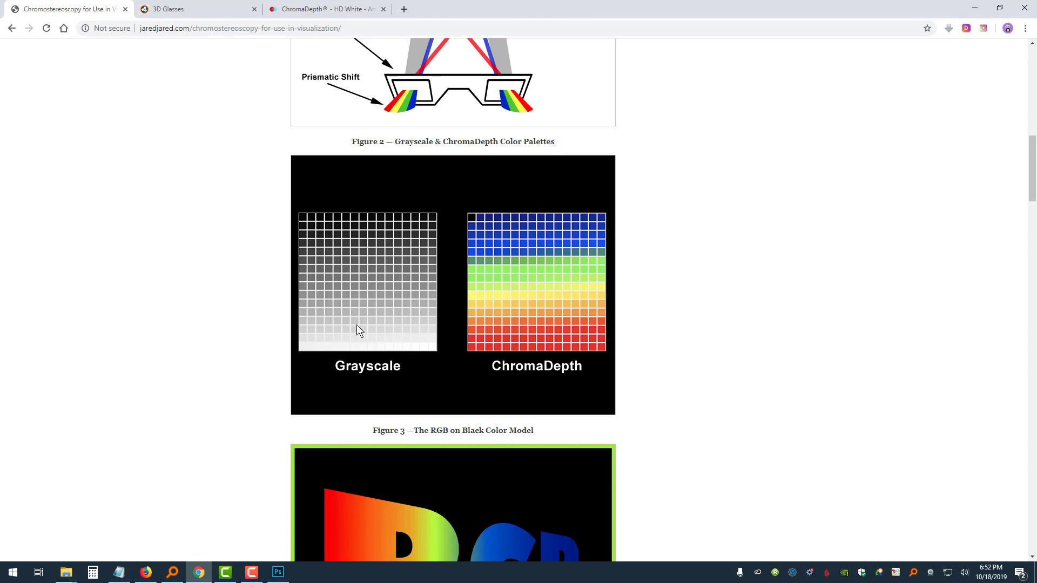
{"action": "scroll", "coordinate": [478, 294], "scroll_direction": "up", "scroll_amount": 7}
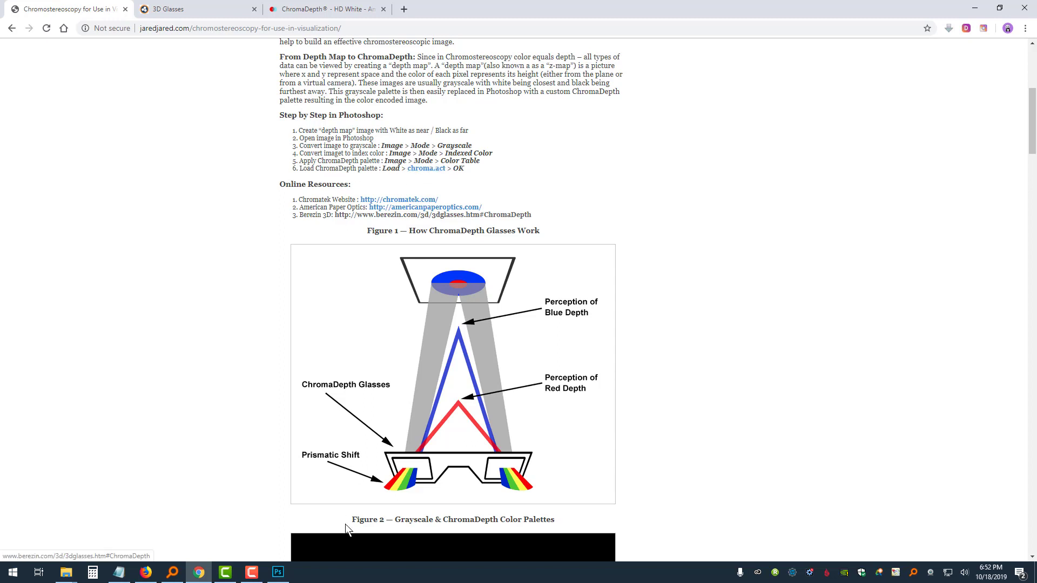
Switch back to Photoshop and apply chroma.act from the Desktop's Chroma Demo folder as the depth map's color table.
{"action": "left_click", "coordinate": [277, 575]}
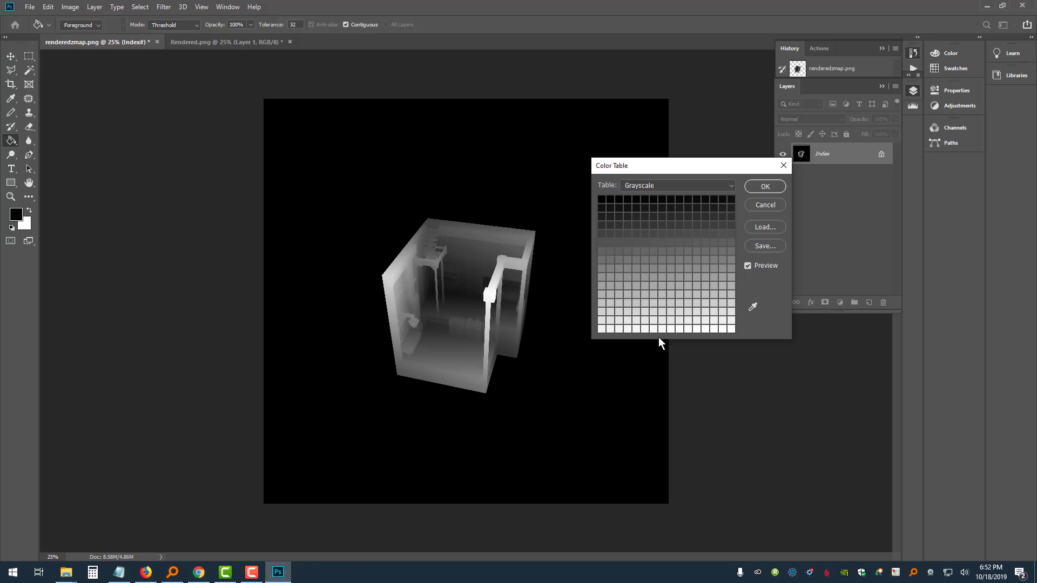
{"action": "left_click", "coordinate": [770, 229]}
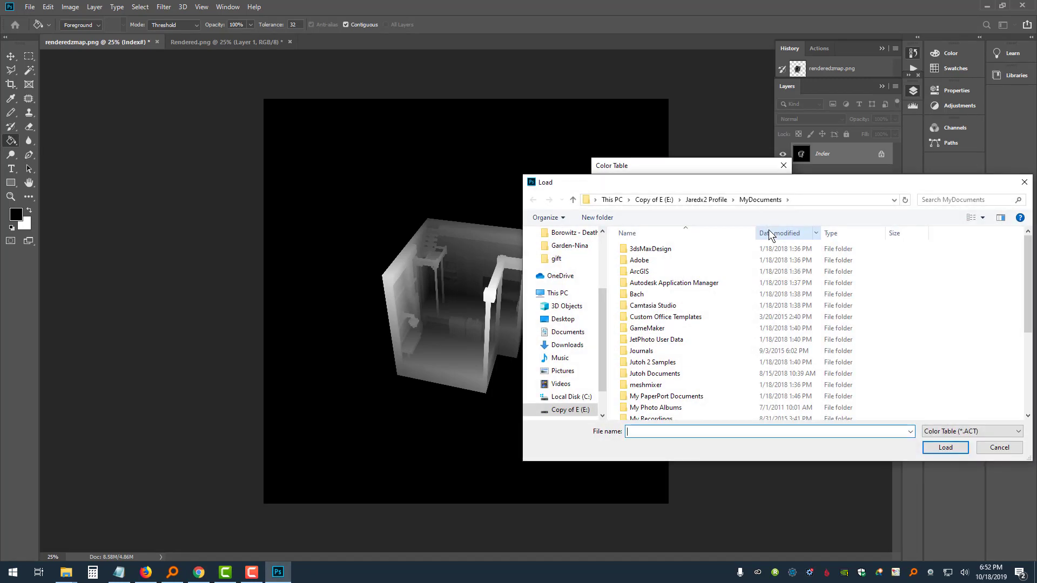
{"action": "scroll", "coordinate": [598, 284], "scroll_direction": "up", "scroll_amount": 1}
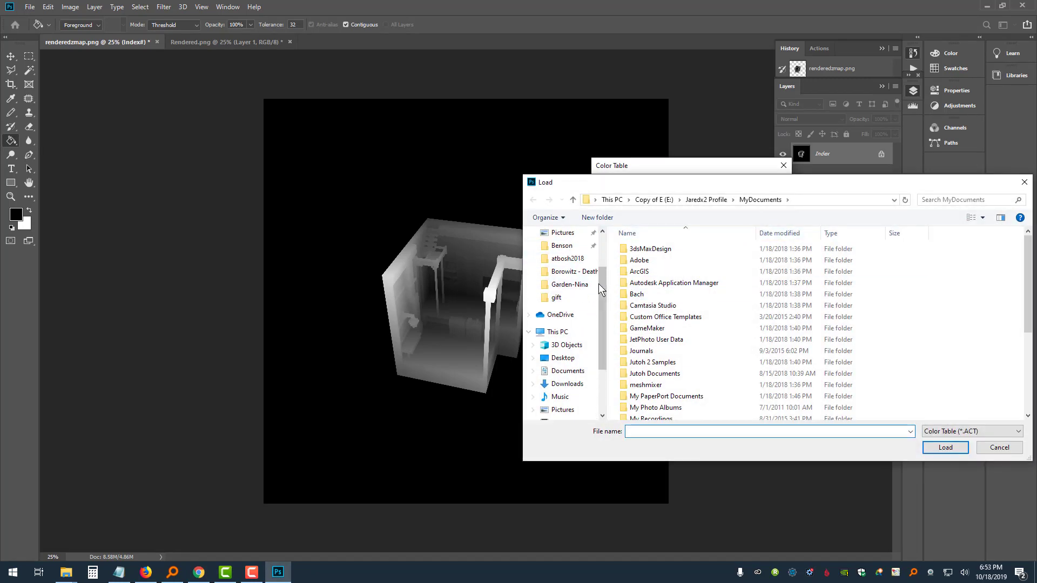
{"action": "left_click", "coordinate": [563, 358]}
{"action": "double_click", "coordinate": [654, 271]}
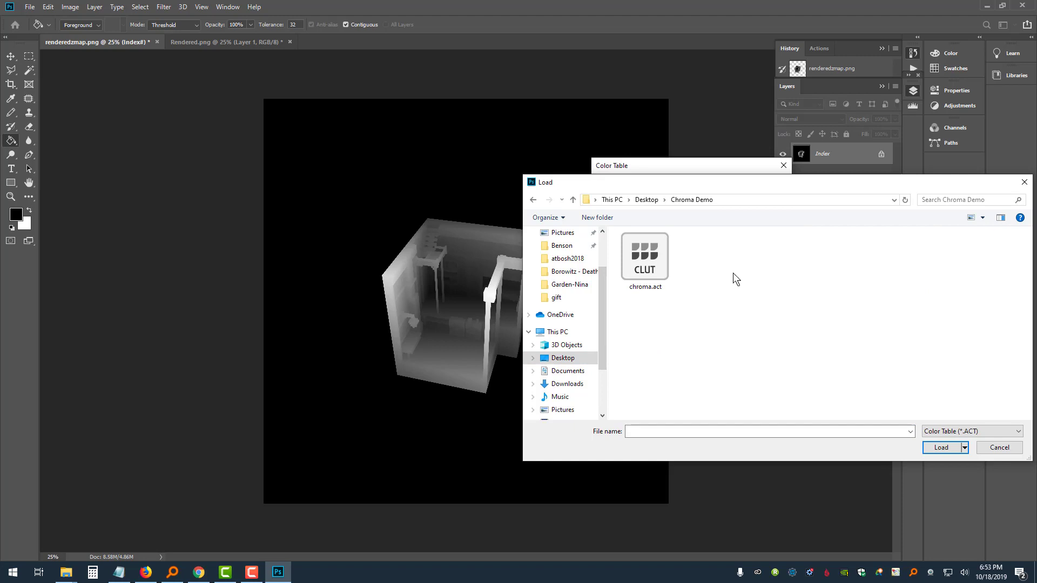
{"action": "left_click", "coordinate": [654, 258]}
{"action": "left_click", "coordinate": [941, 448]}
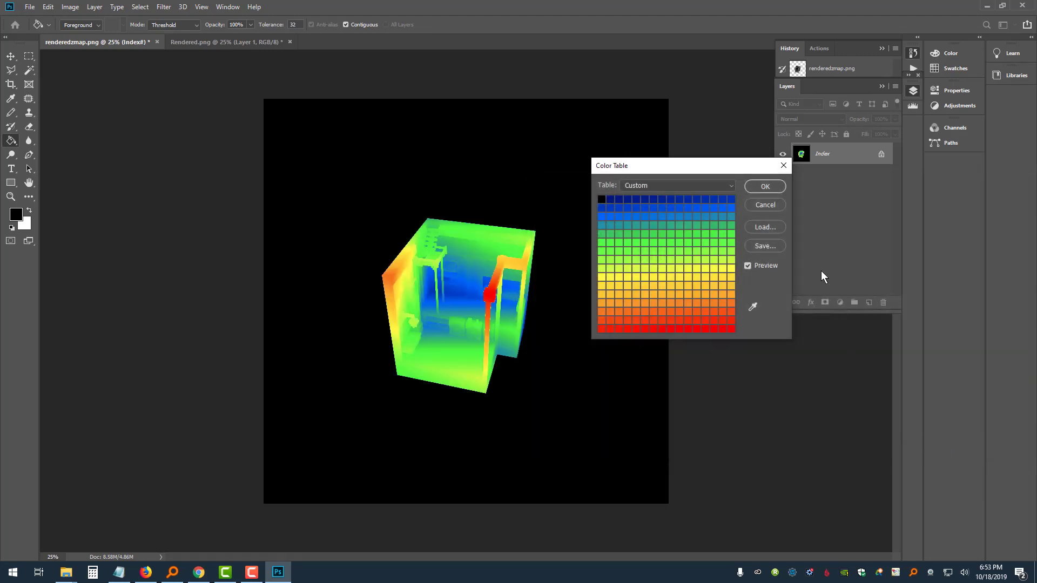
{"action": "left_click", "coordinate": [767, 186]}
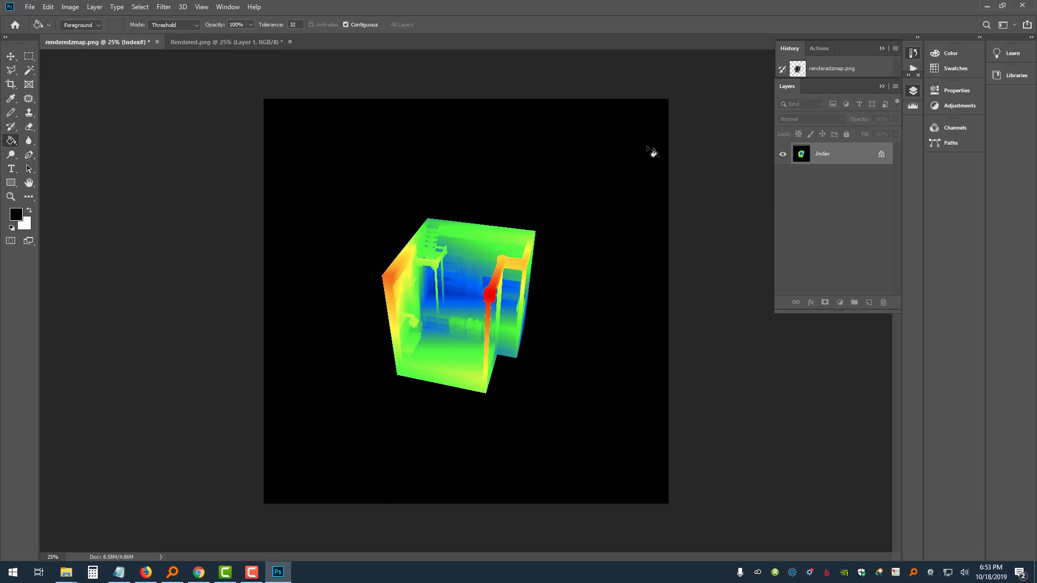
Convert the color-mapped depth image to RGB Color mode.
{"action": "left_click", "coordinate": [95, 7]}
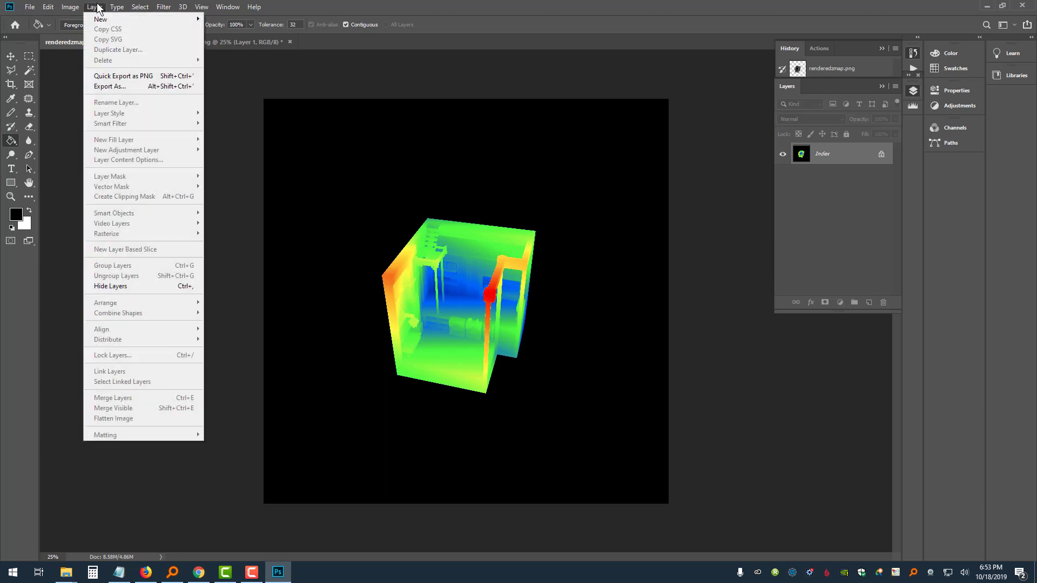
{"action": "mouse_move", "coordinate": [71, 7]}
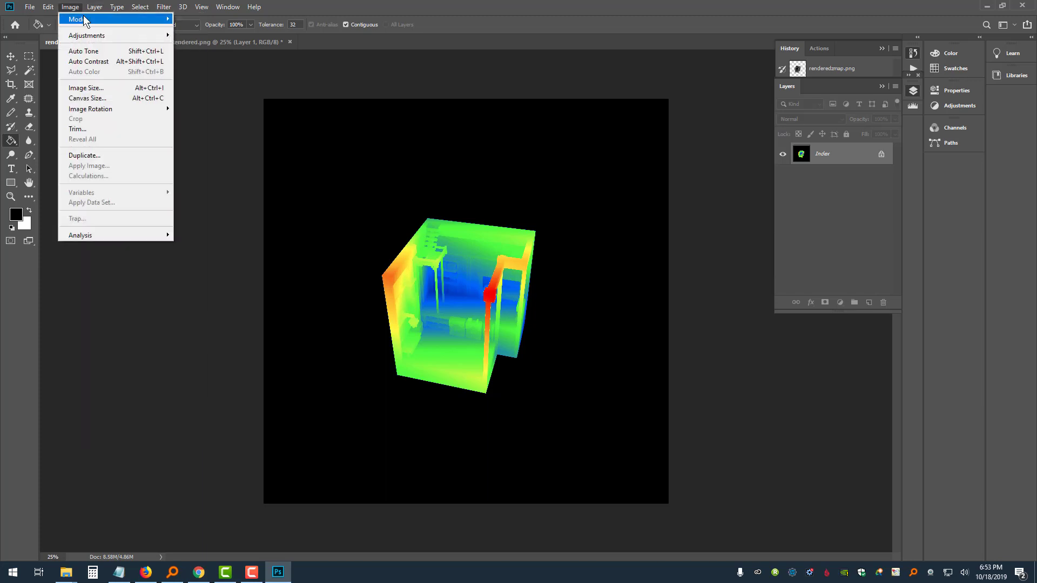
{"action": "mouse_move", "coordinate": [135, 19]}
{"action": "left_click", "coordinate": [212, 60]}
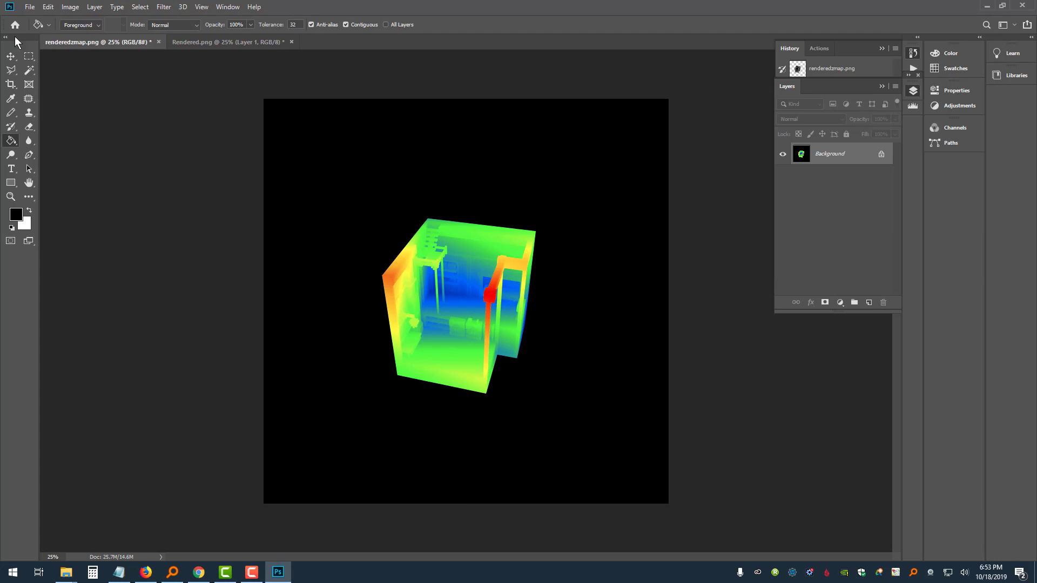
Save the color-mapped image in the Chroma Demo folder as rendered-chroma1.png with the large file size option.
{"action": "left_click", "coordinate": [29, 7]}
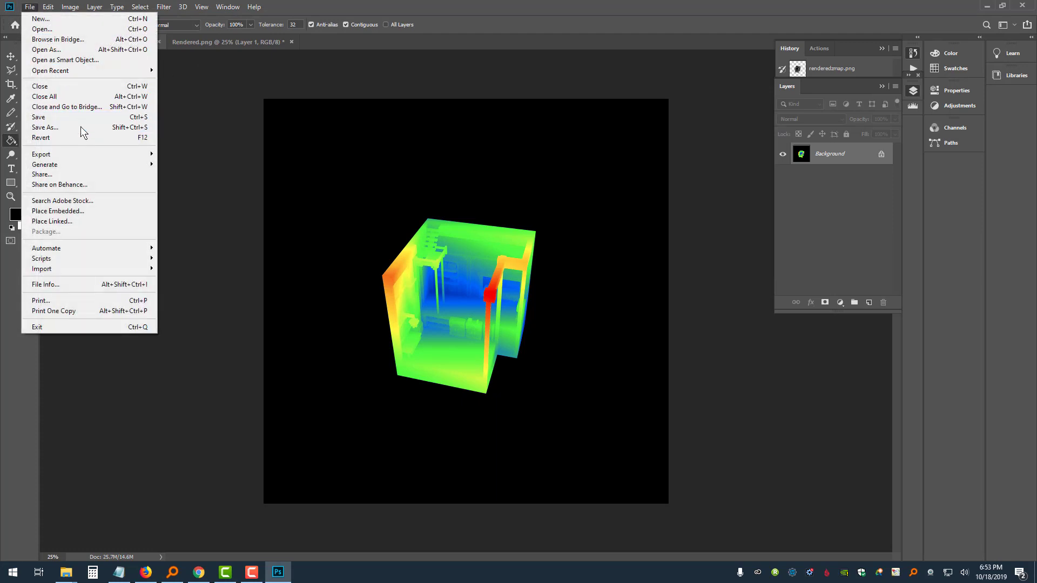
{"action": "left_click", "coordinate": [79, 127]}
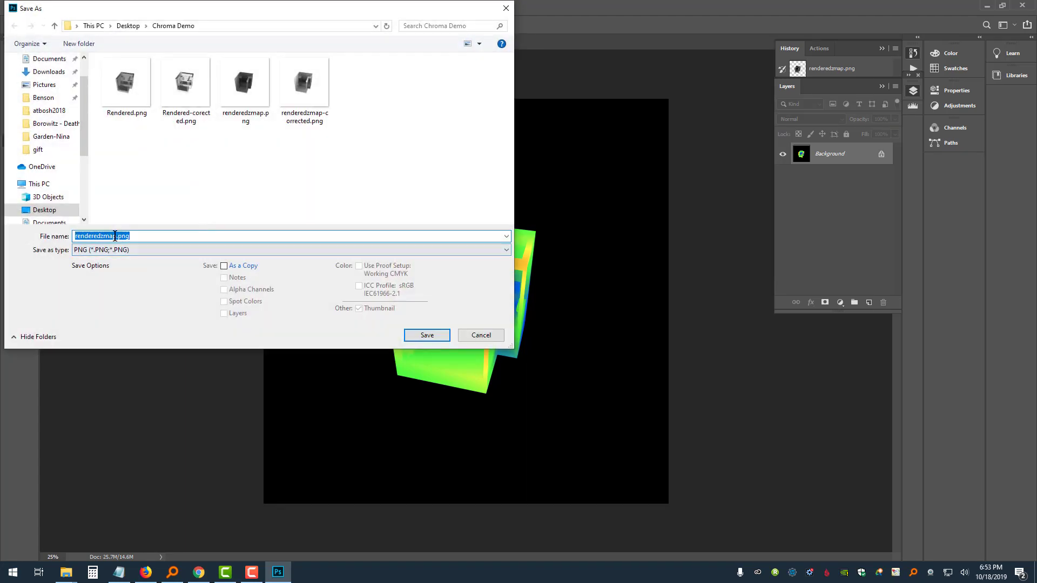
{"action": "left_click", "coordinate": [115, 236]}
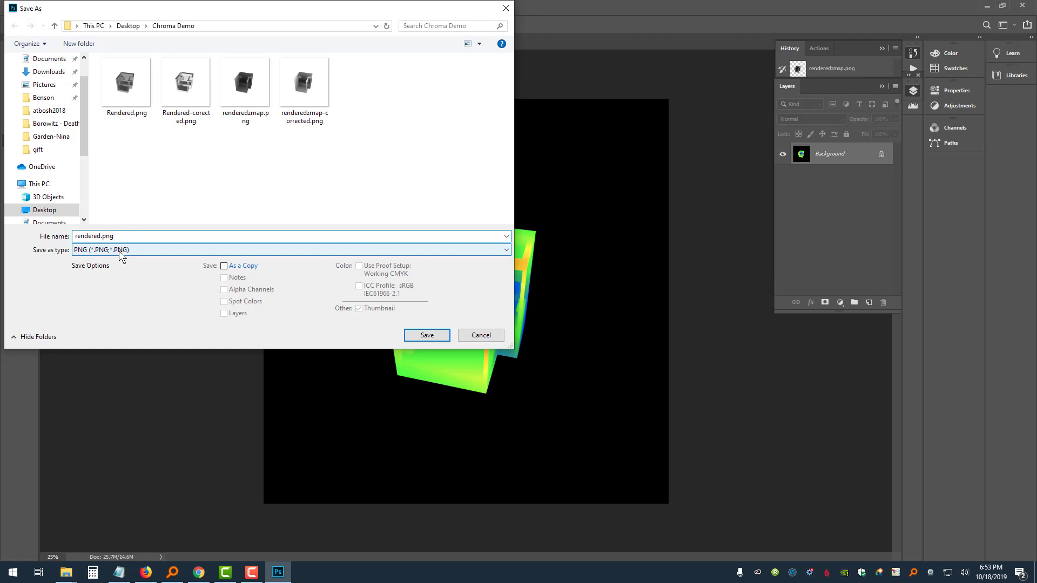
{"action": "type", "text": "-chroma1"}
{"action": "left_click", "coordinate": [427, 335]}
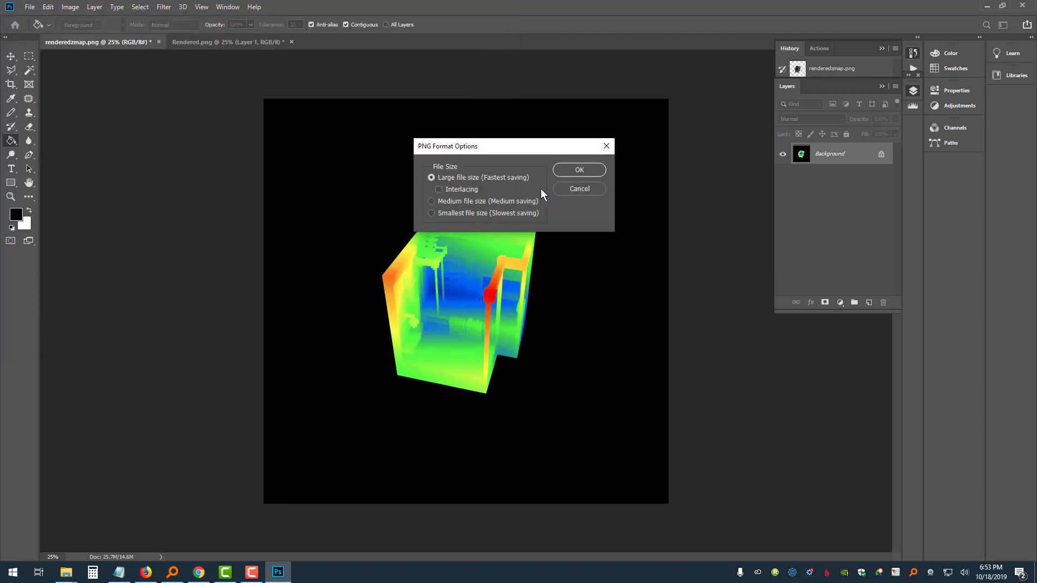
{"action": "left_click", "coordinate": [577, 176]}
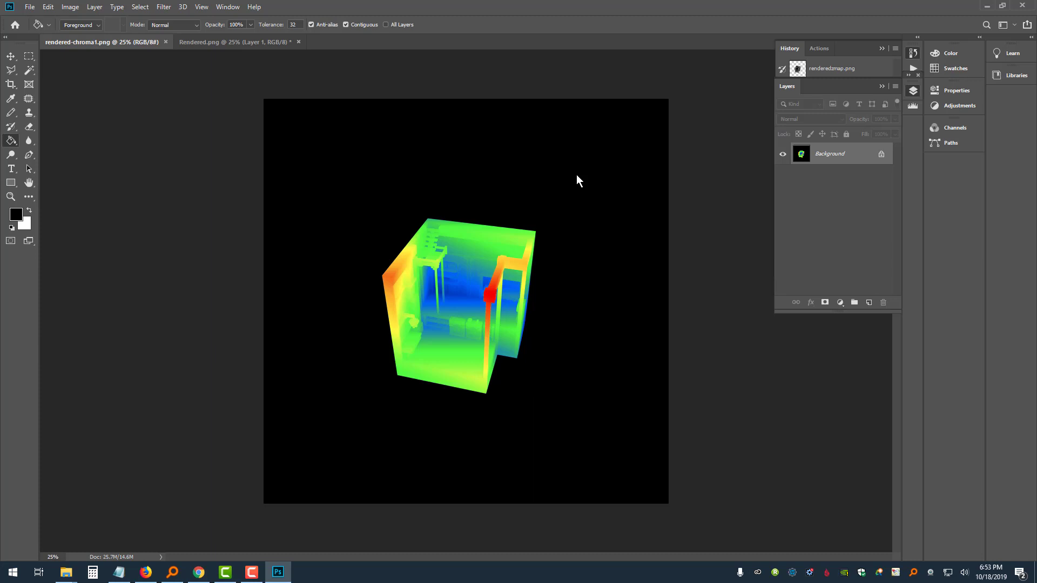
Copy the entire canvas of the corrected Rendered.png image.
{"action": "left_click", "coordinate": [238, 45]}
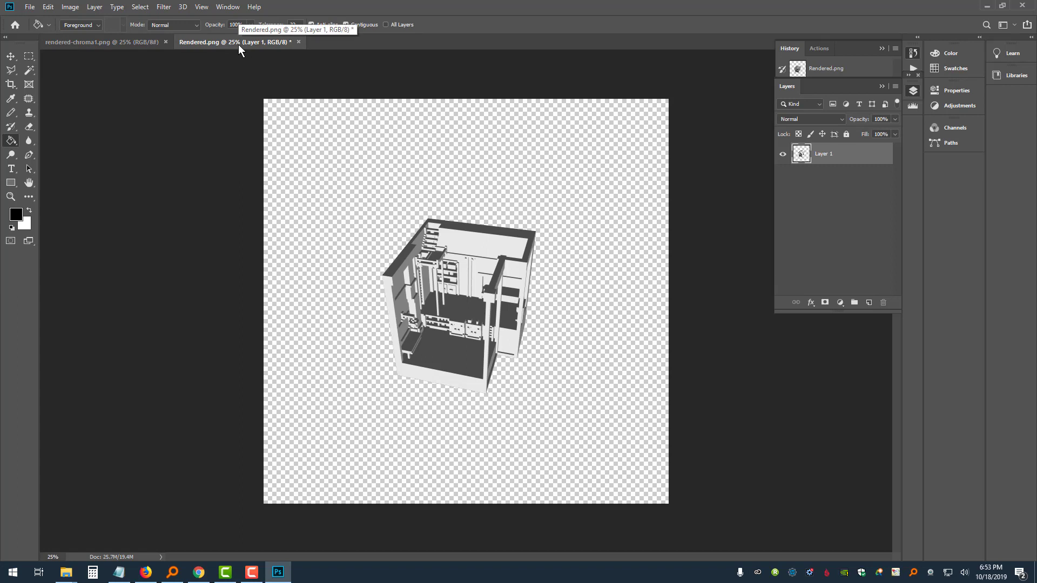
{"action": "left_click", "coordinate": [140, 7]}
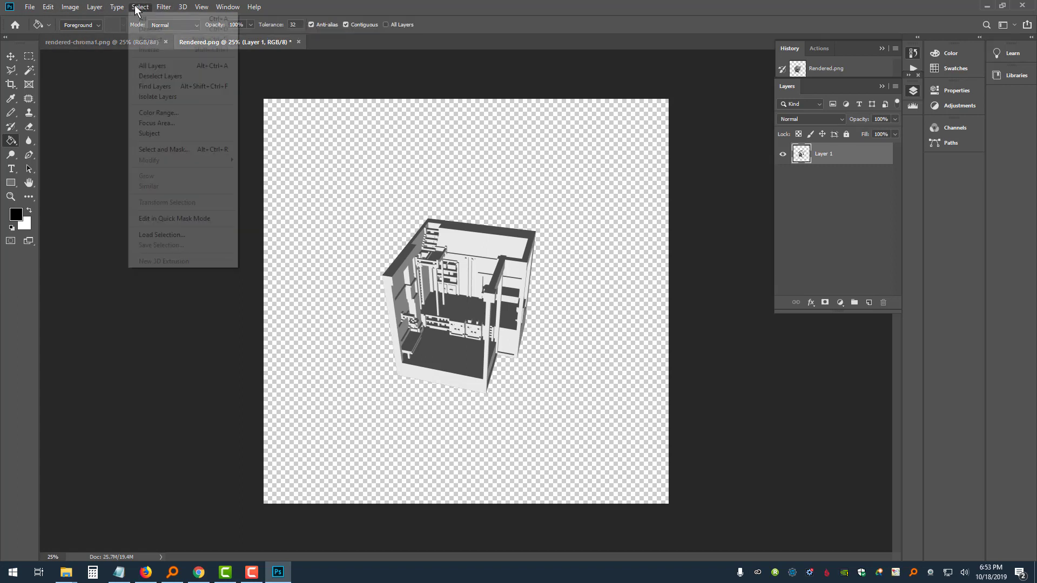
{"action": "left_click", "coordinate": [153, 20]}
{"action": "left_click", "coordinate": [48, 6]}
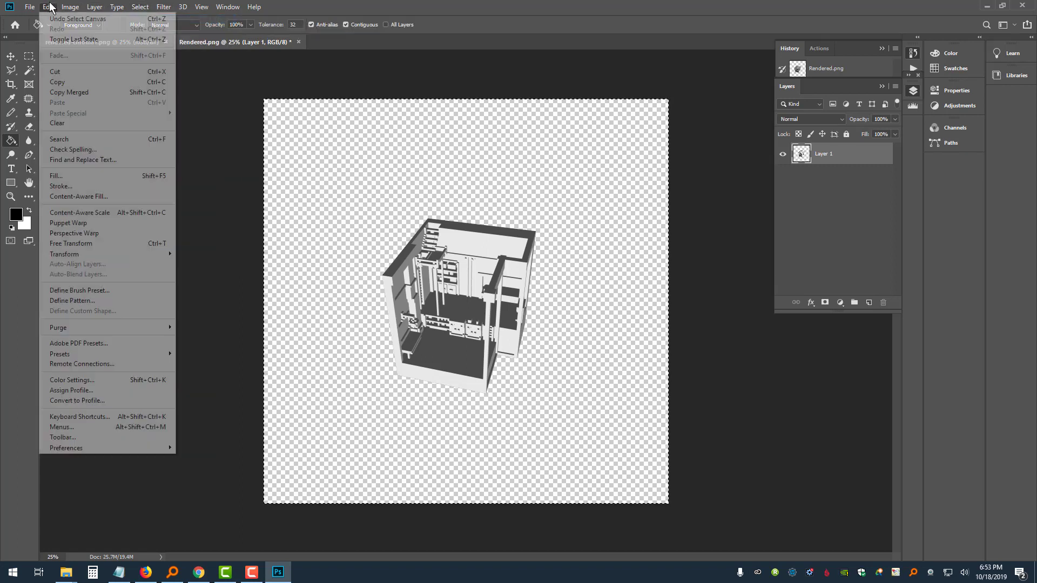
{"action": "left_click", "coordinate": [75, 81]}
Paste the copied render in place over rendered-chroma1.png and set the pasted layer's blending mode to Multiply.
{"action": "left_click", "coordinate": [115, 37]}
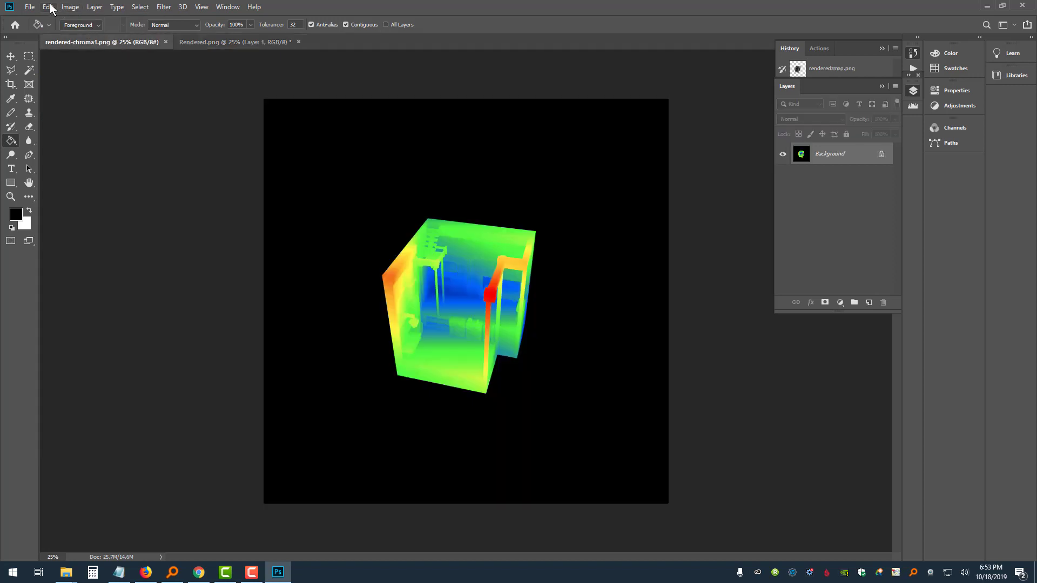
{"action": "left_click", "coordinate": [48, 7]}
{"action": "mouse_move", "coordinate": [108, 113]}
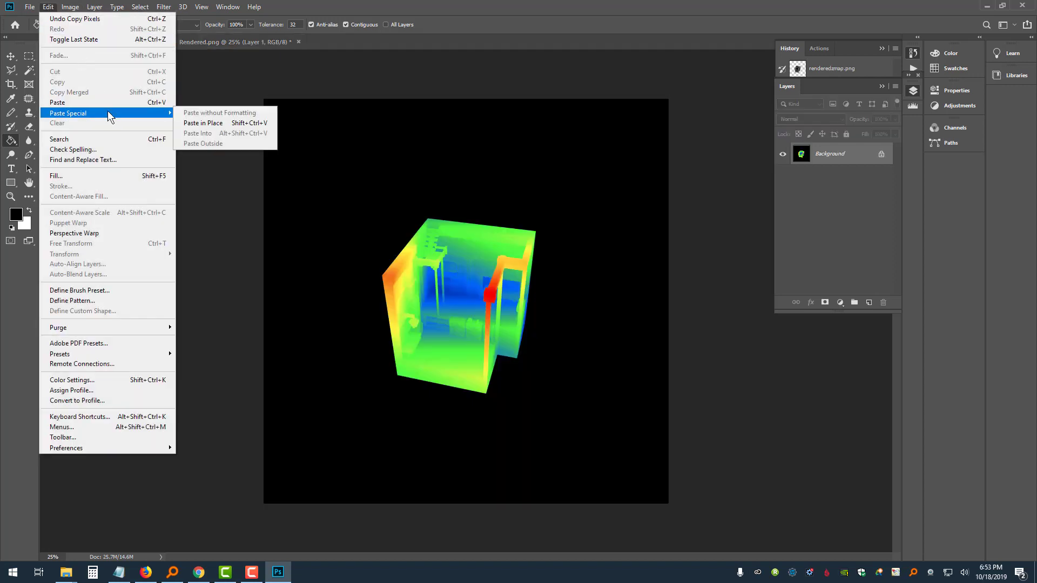
{"action": "left_click", "coordinate": [188, 125]}
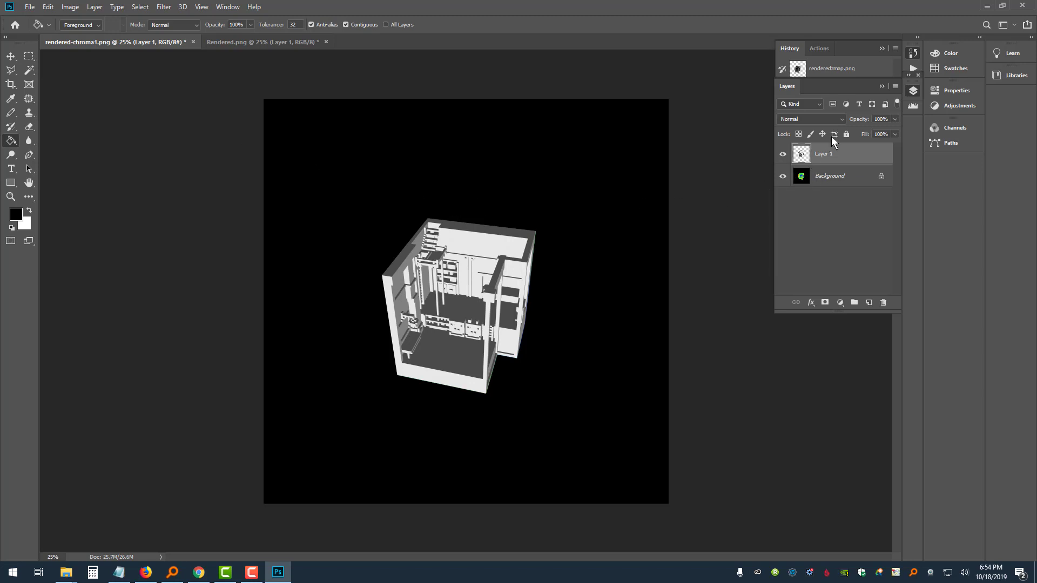
{"action": "left_click", "coordinate": [799, 119]}
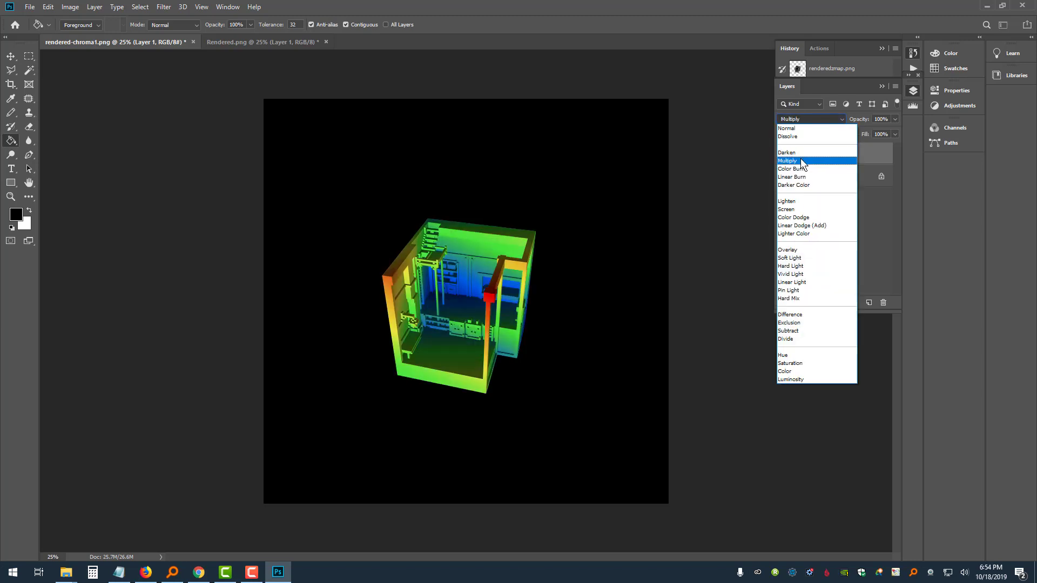
{"action": "left_click", "coordinate": [801, 161]}
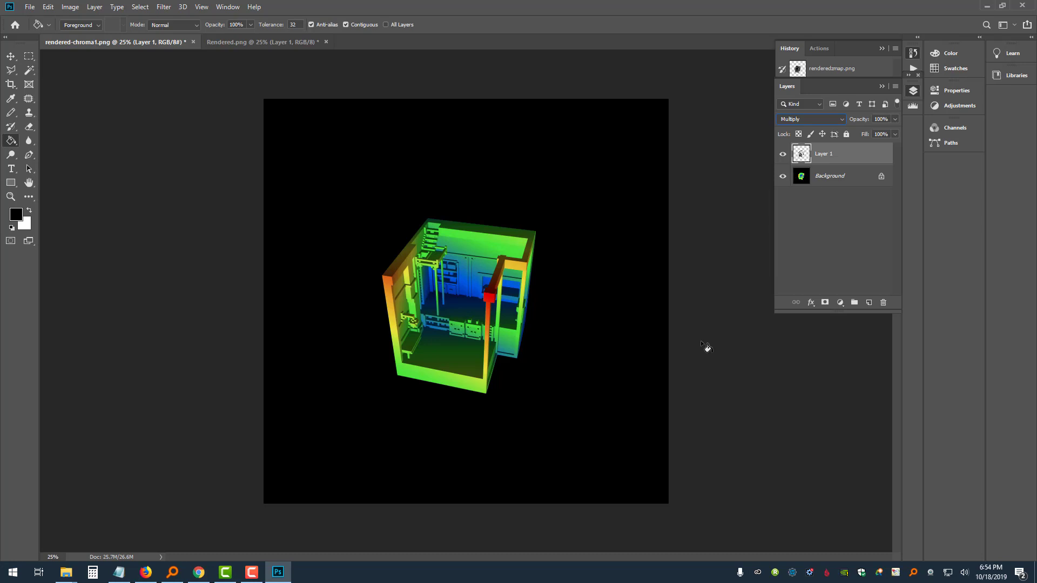
Save the composite in the Chroma Demo folder as the PNG rendered-chroma1-composite.png with the large file size option.
{"action": "left_click", "coordinate": [25, 6]}
{"action": "left_click", "coordinate": [90, 128]}
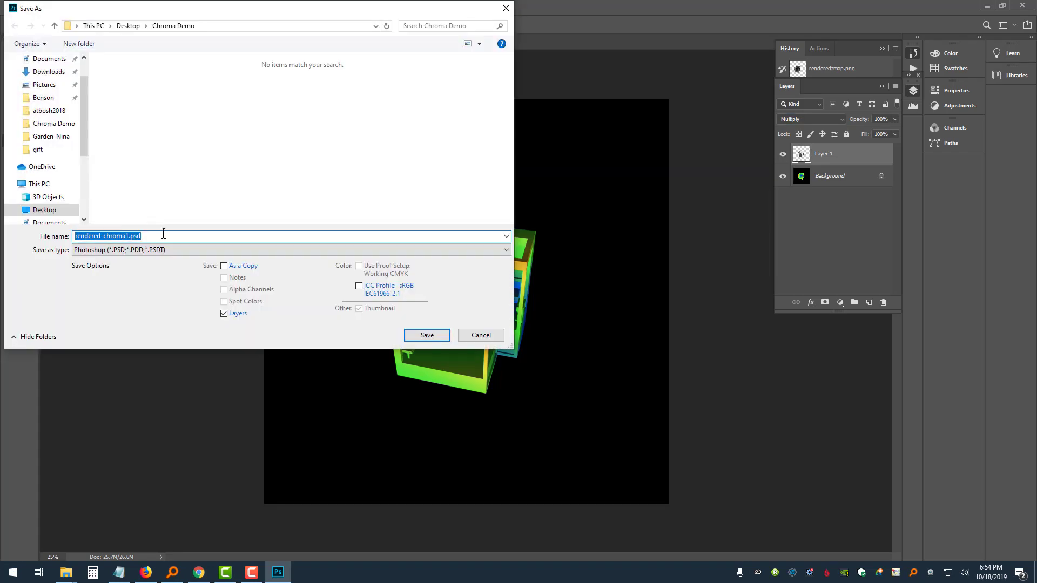
{"action": "left_click", "coordinate": [173, 250]}
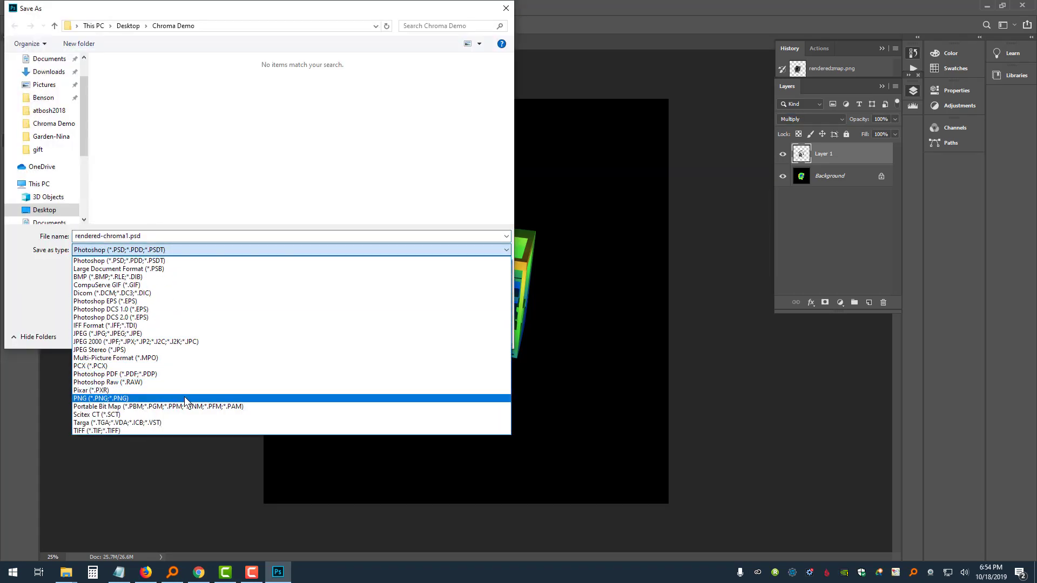
{"action": "left_click", "coordinate": [185, 398]}
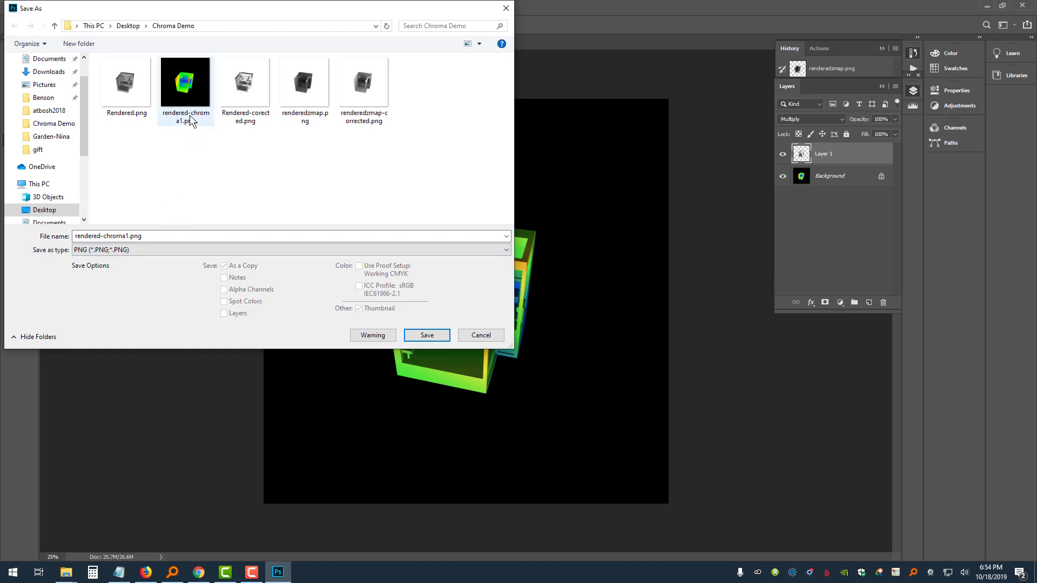
{"action": "left_click", "coordinate": [122, 236]}
{"action": "left_click", "coordinate": [129, 236]}
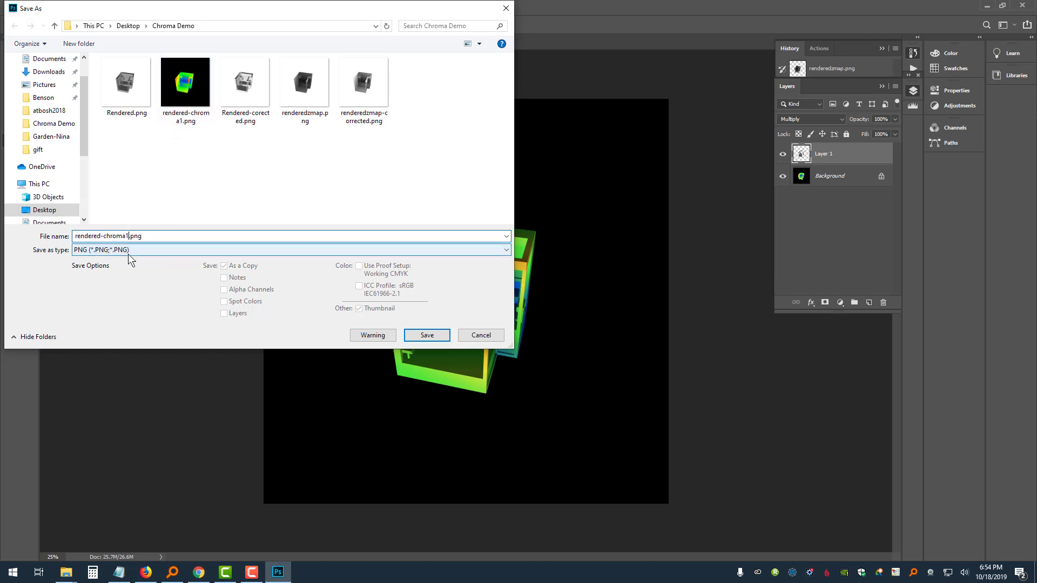
{"action": "type", "text": "-composite"}
{"action": "key", "text": "Return"}
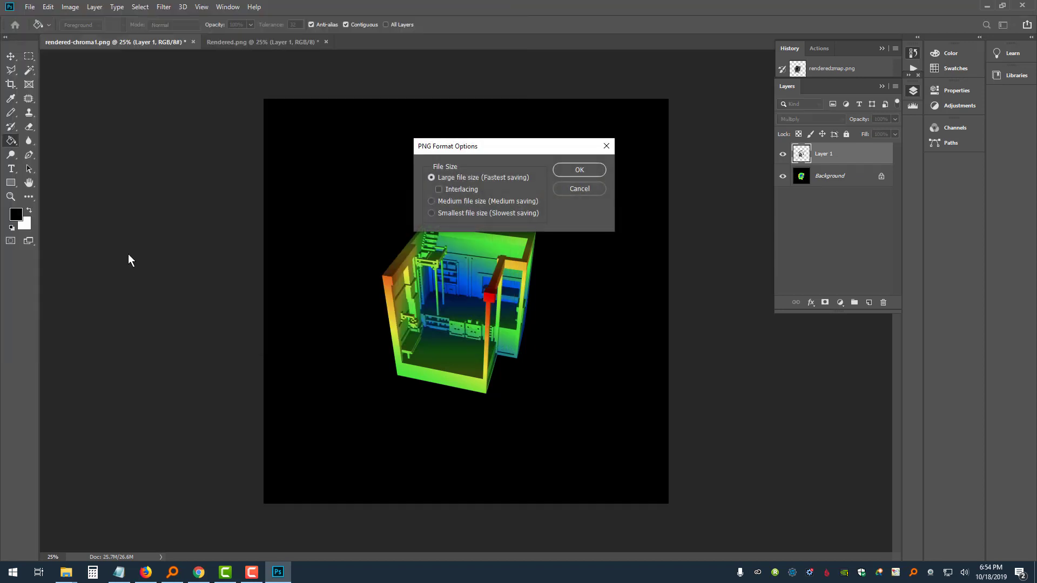
{"action": "left_click", "coordinate": [579, 171]}
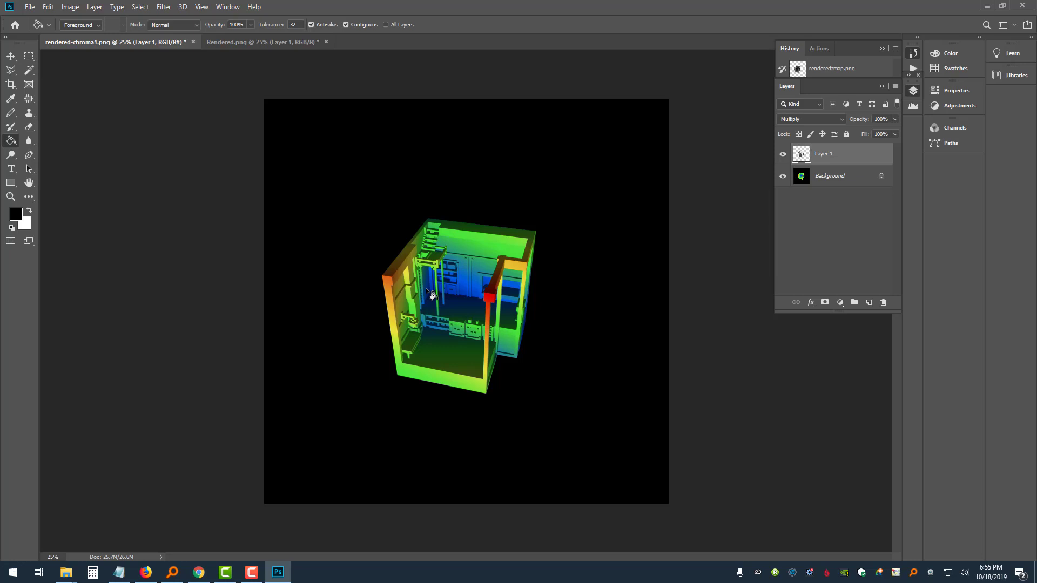
Switch to Chrome to examine the article's Grayscale and ChromaDepth color palettes figure, and return to Photoshop.
{"action": "left_click", "coordinate": [199, 572]}
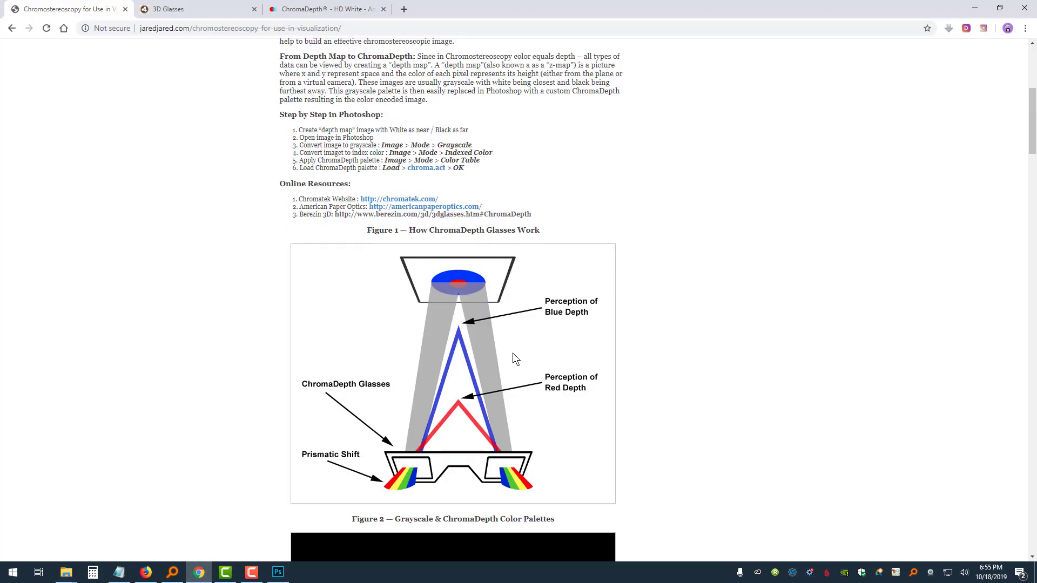
{"action": "scroll", "coordinate": [515, 357], "scroll_direction": "down", "scroll_amount": 6}
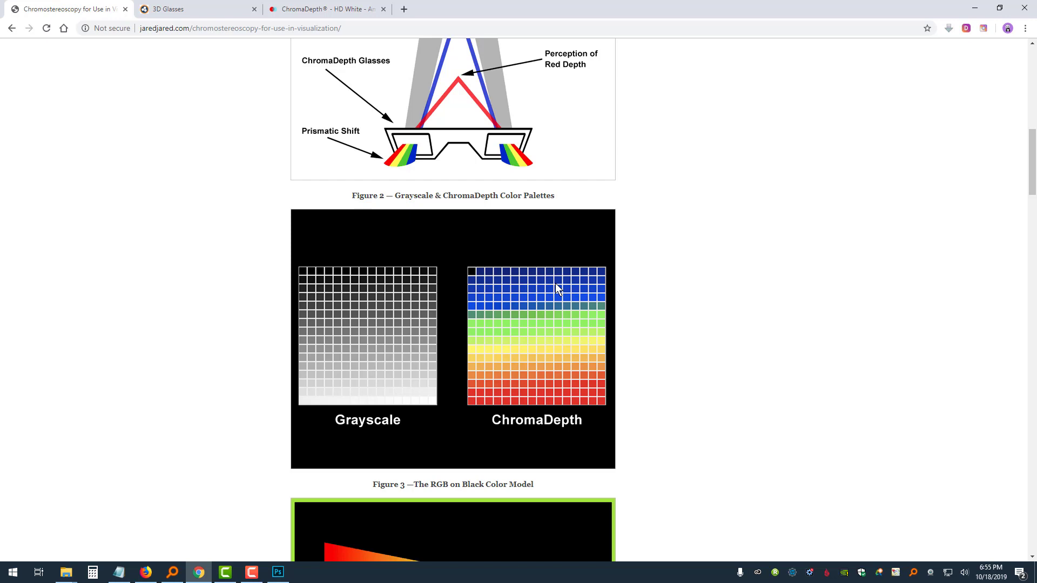
{"action": "left_click", "coordinate": [278, 573]}
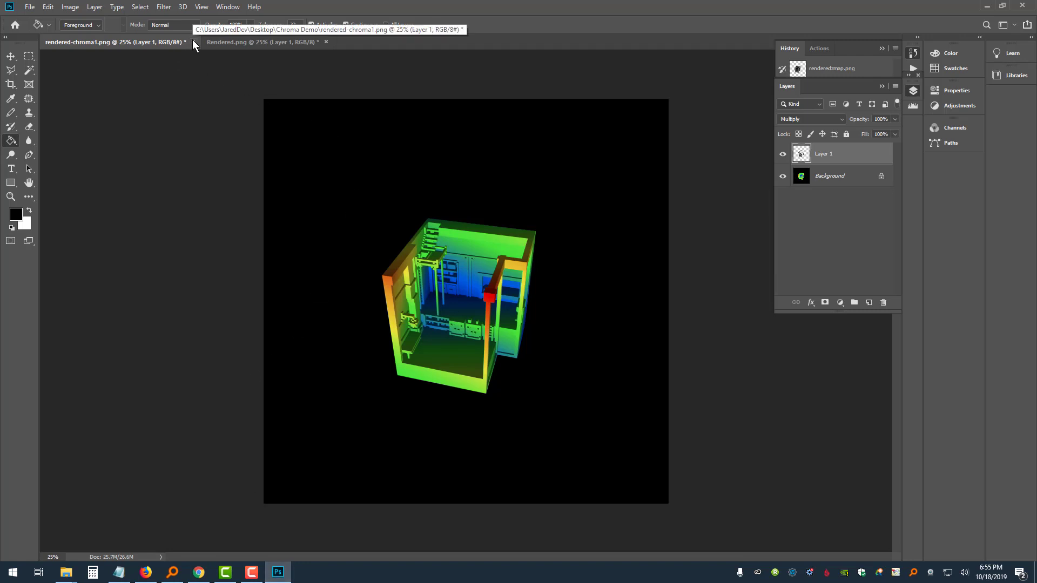
Compare the composite's Levels (Save As) history state with its latest Blending Change state.
{"action": "left_click", "coordinate": [912, 53]}
{"action": "left_click", "coordinate": [912, 53]}
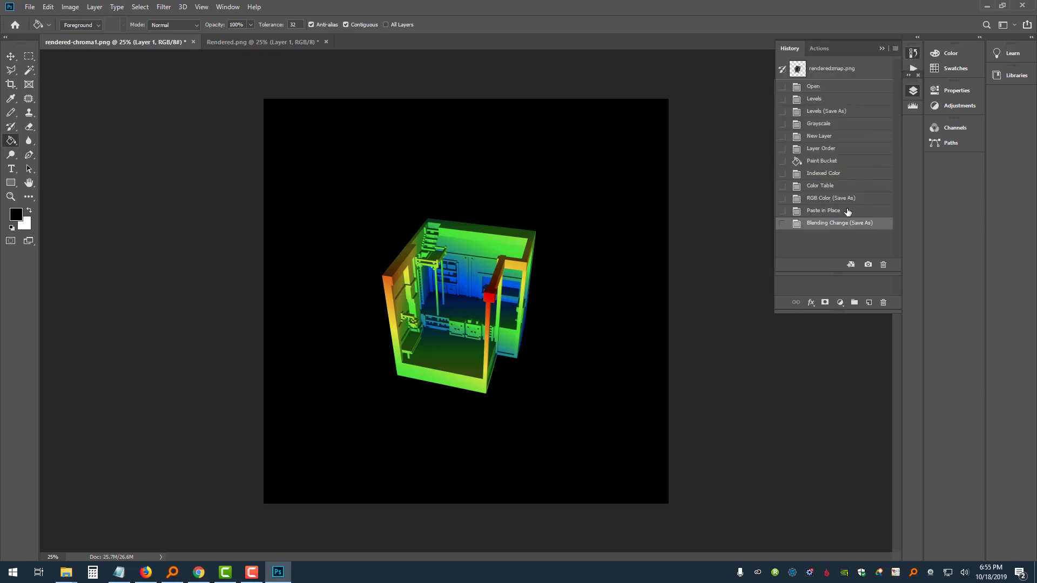
{"action": "left_click", "coordinate": [841, 116]}
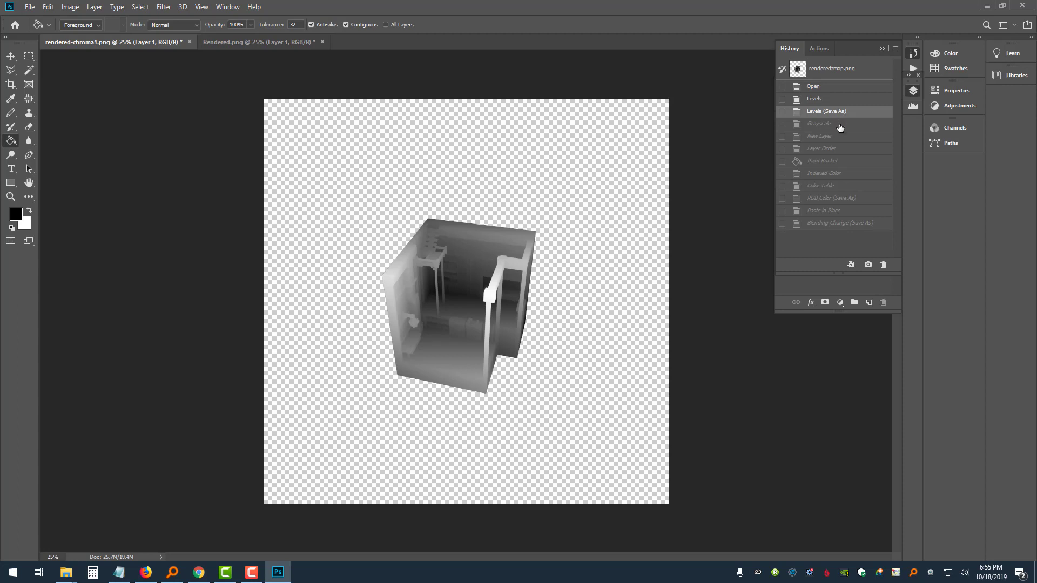
{"action": "left_click", "coordinate": [847, 228]}
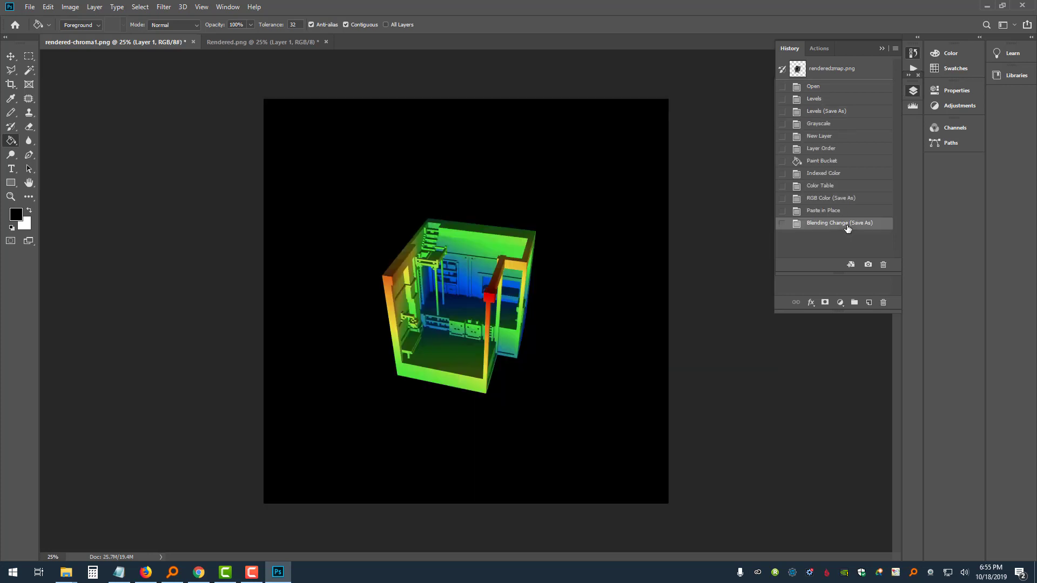
Step back through the composite's history and revert the image to the first Levels state.
{"action": "left_click", "coordinate": [849, 214]}
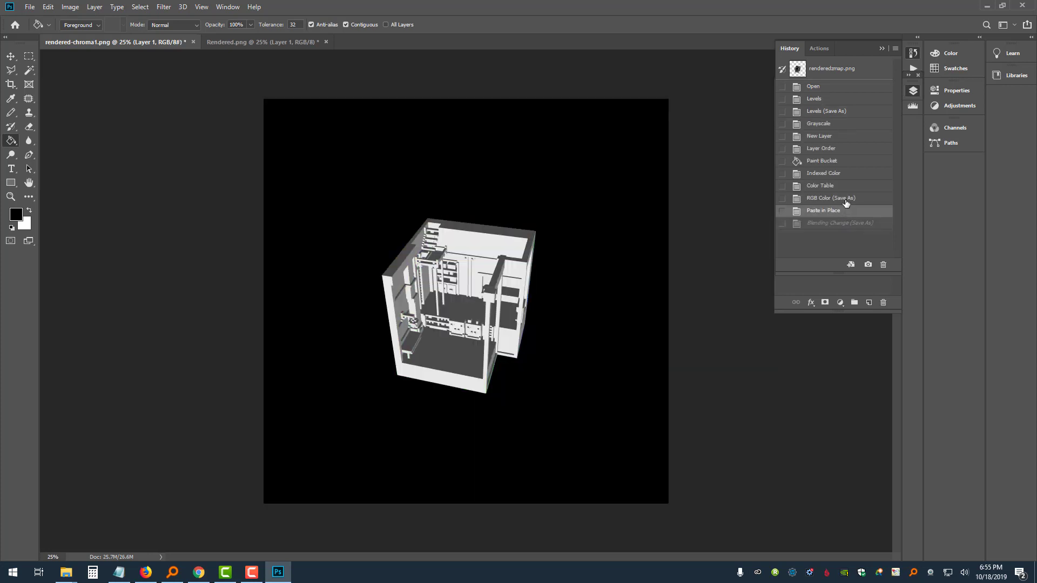
{"action": "left_click", "coordinate": [846, 201]}
{"action": "left_click", "coordinate": [842, 187]}
{"action": "left_click", "coordinate": [840, 161]}
{"action": "left_click", "coordinate": [839, 149]}
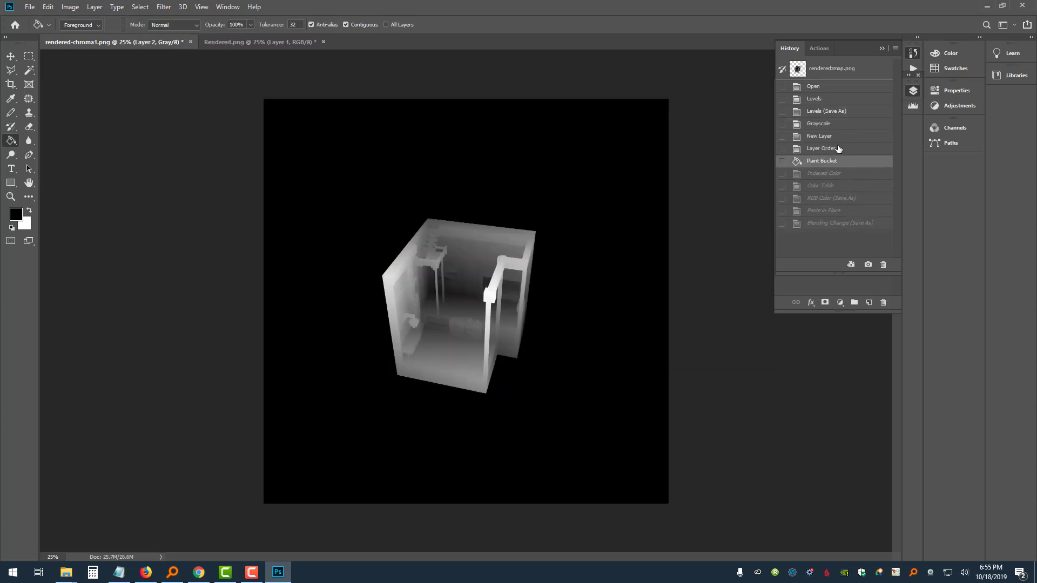
{"action": "left_click", "coordinate": [839, 136]}
{"action": "left_click", "coordinate": [838, 124]}
{"action": "left_click", "coordinate": [838, 112]}
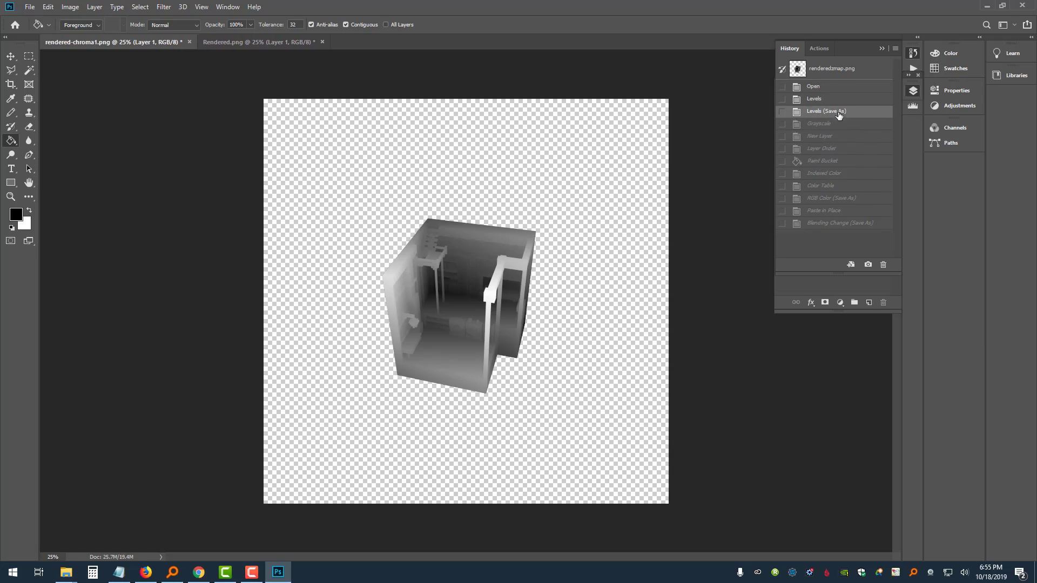
{"action": "left_click", "coordinate": [834, 93]}
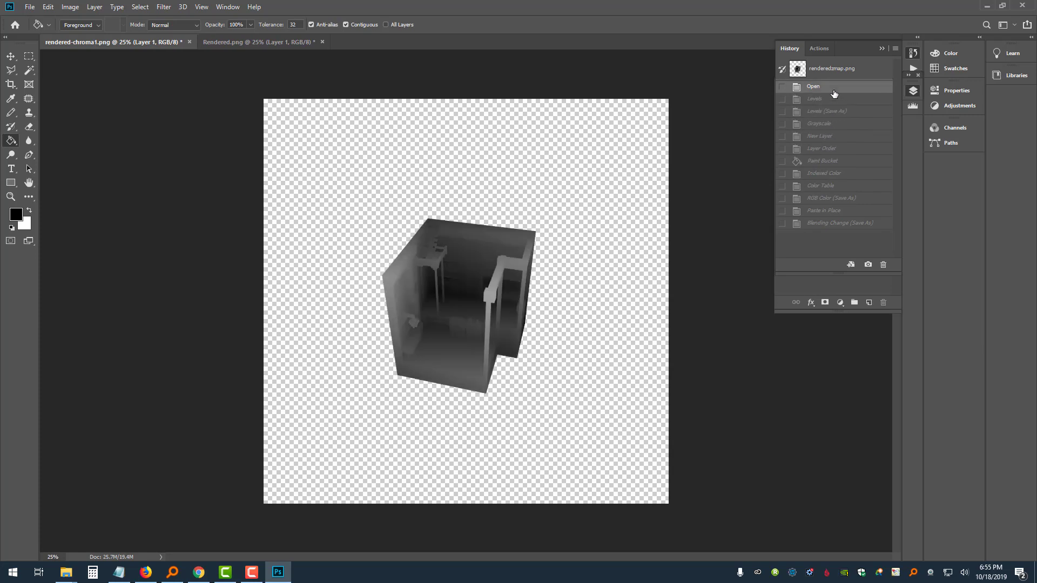
{"action": "left_click", "coordinate": [839, 102]}
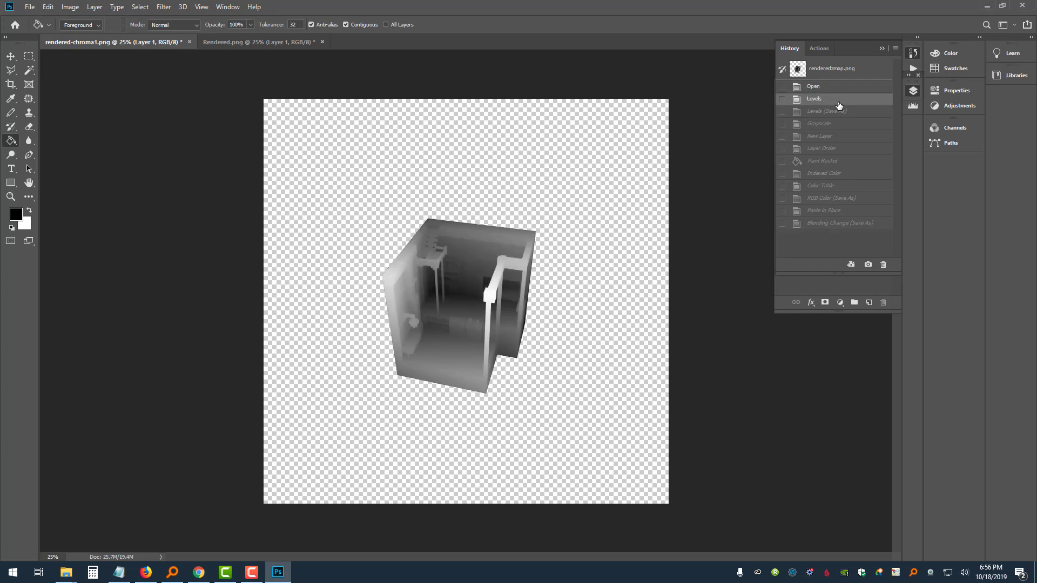
Check the ChromaDepth palette in Chrome and apply a Levels adjustment to the depth map in Photoshop with midtones at 1.42.
{"action": "key", "text": "ctrl+l"}
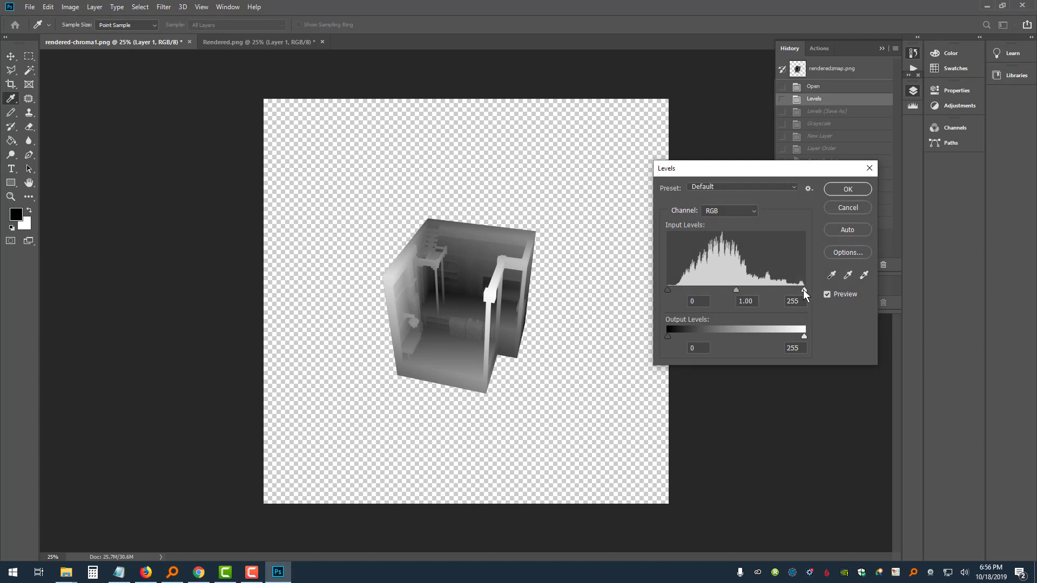
{"action": "left_click", "coordinate": [198, 576]}
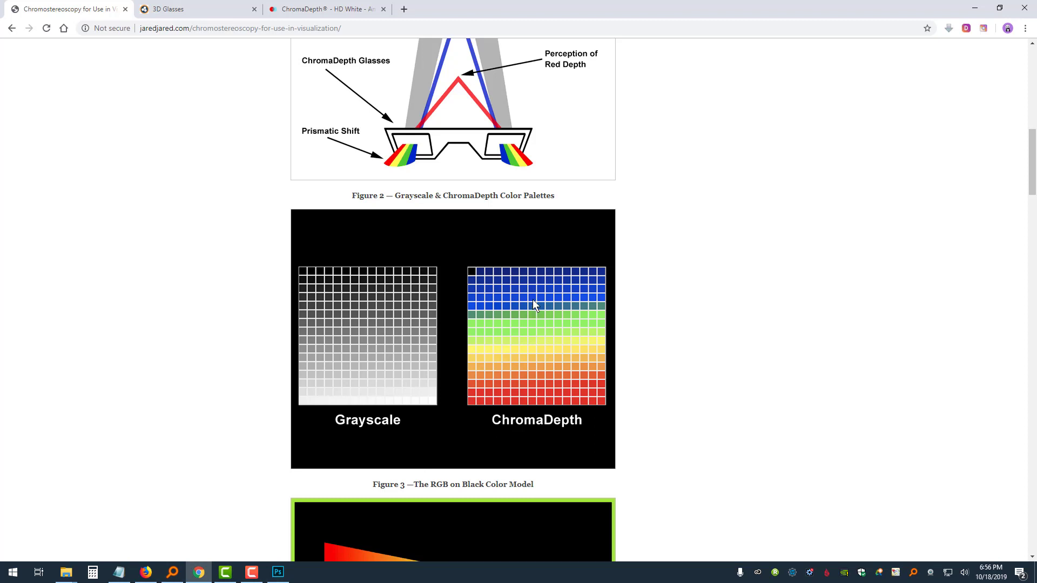
{"action": "left_click", "coordinate": [277, 572]}
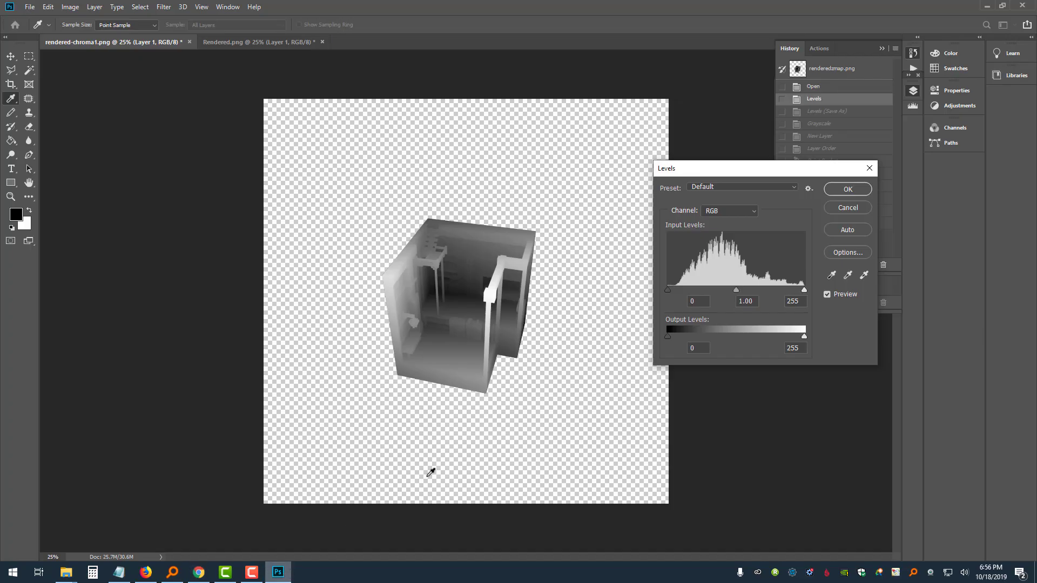
{"action": "left_click_drag", "start_coordinate": [737, 290], "coordinate": [724, 290]}
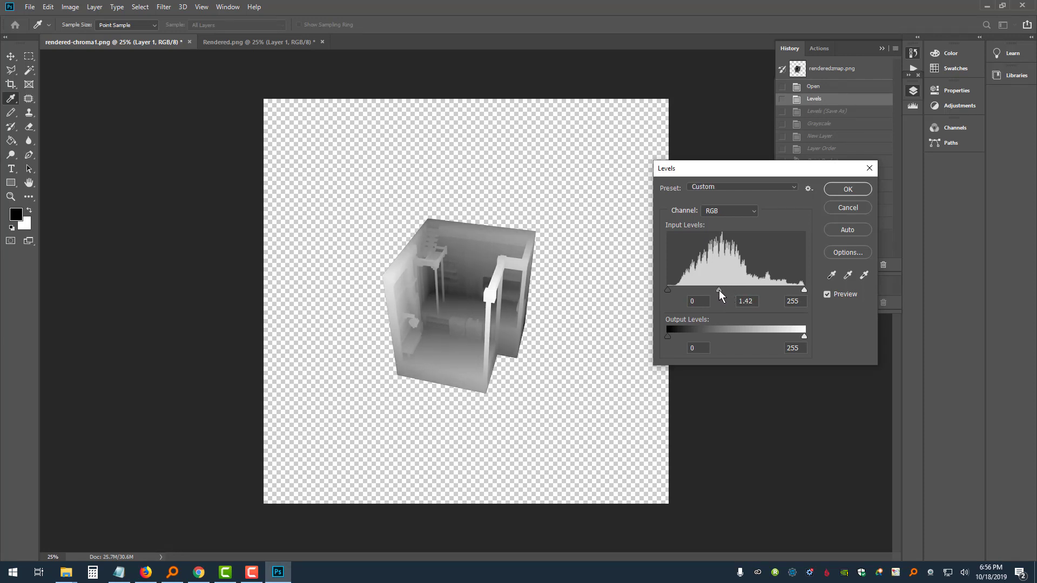
{"action": "left_click", "coordinate": [719, 290]}
{"action": "left_click", "coordinate": [838, 190]}
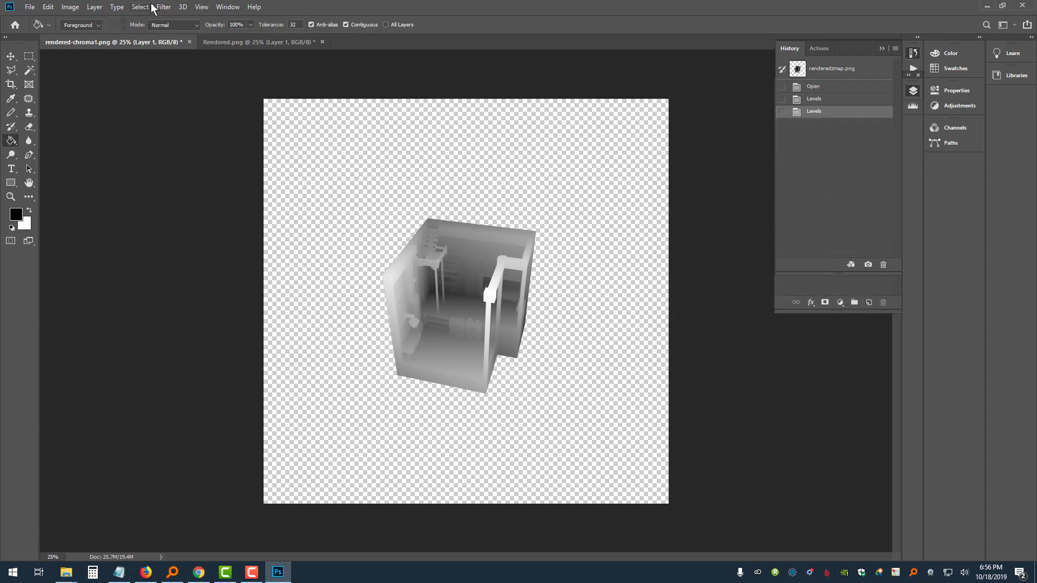
Add a new layer filled with black and place it beneath the depth map layer.
{"action": "left_click", "coordinate": [94, 6]}
{"action": "mouse_move", "coordinate": [137, 20]}
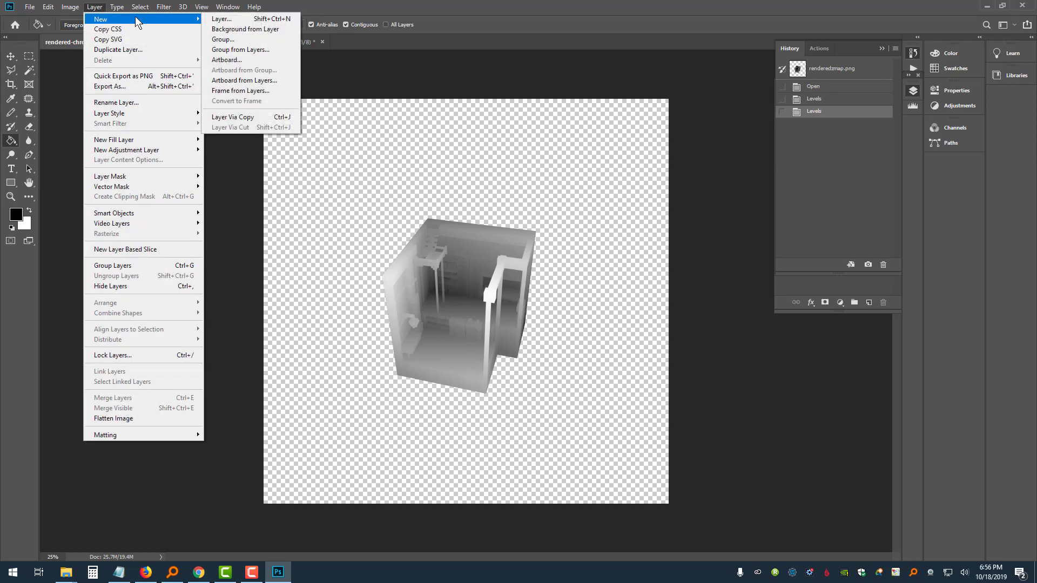
{"action": "left_click", "coordinate": [221, 20]}
{"action": "left_click", "coordinate": [616, 171]}
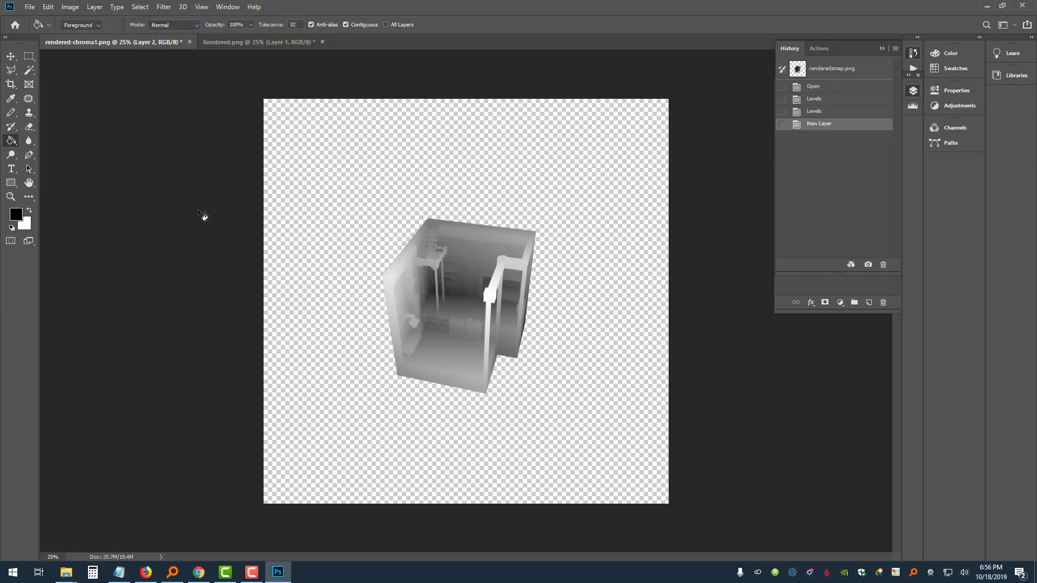
{"action": "left_click", "coordinate": [343, 230]}
{"action": "key", "text": "F7"}
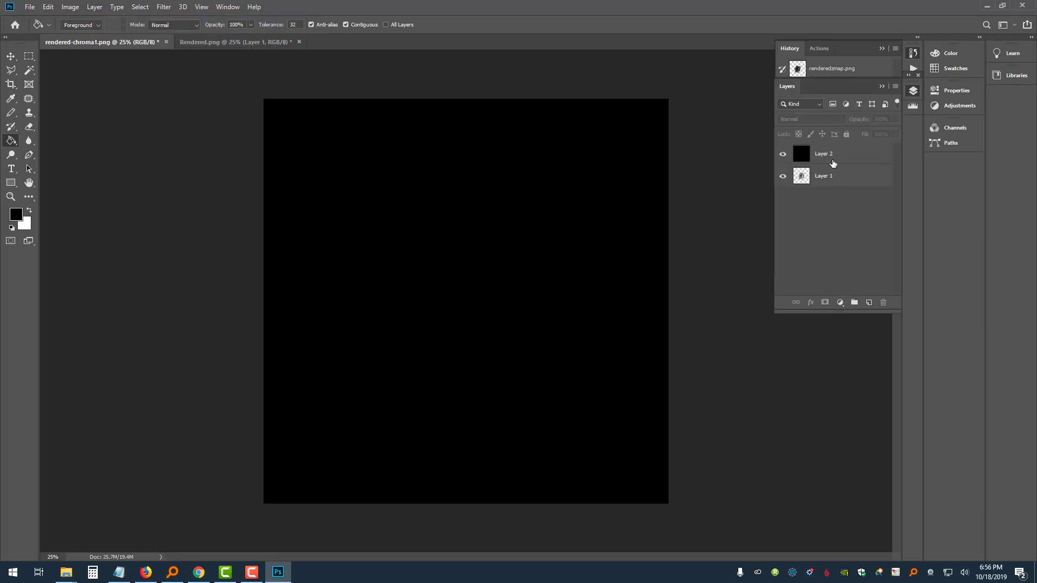
{"action": "left_click_drag", "start_coordinate": [833, 163], "coordinate": [835, 187]}
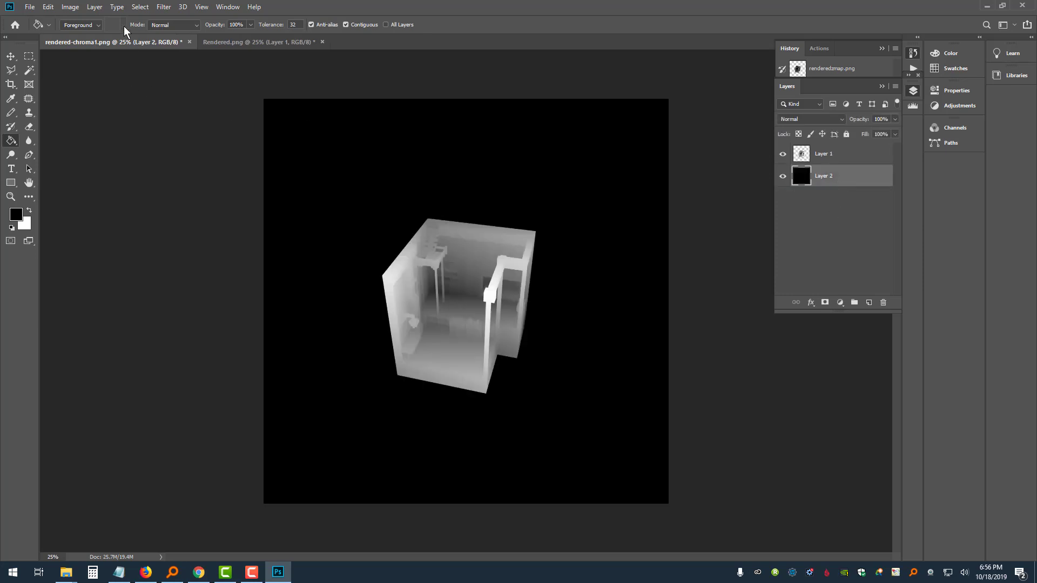
Merge the depth map and black layers while converting the image to Grayscale, and convert it to Indexed Color.
{"action": "left_click", "coordinate": [70, 6]}
{"action": "mouse_move", "coordinate": [89, 20]}
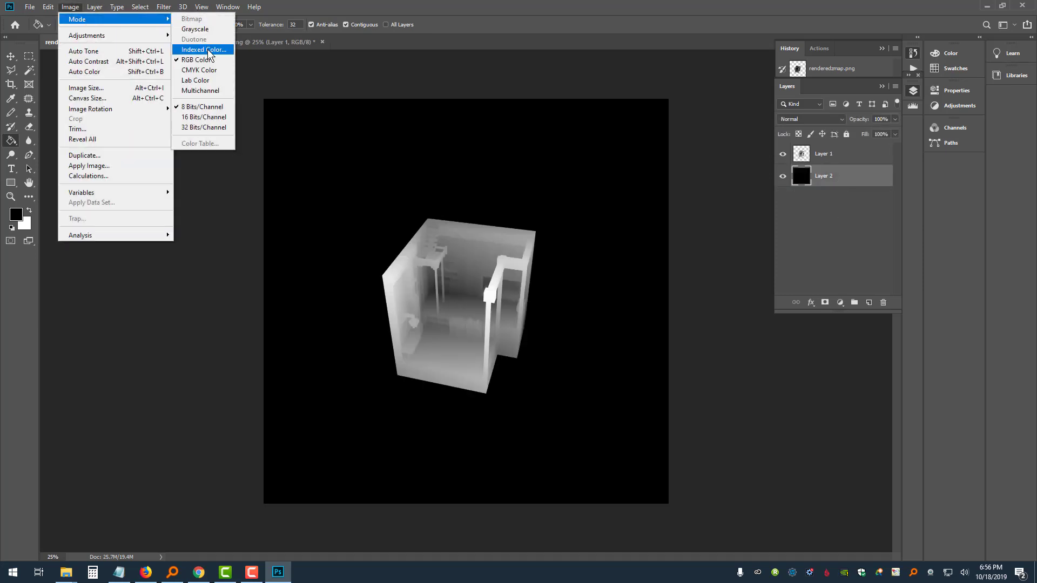
{"action": "left_click", "coordinate": [203, 30]}
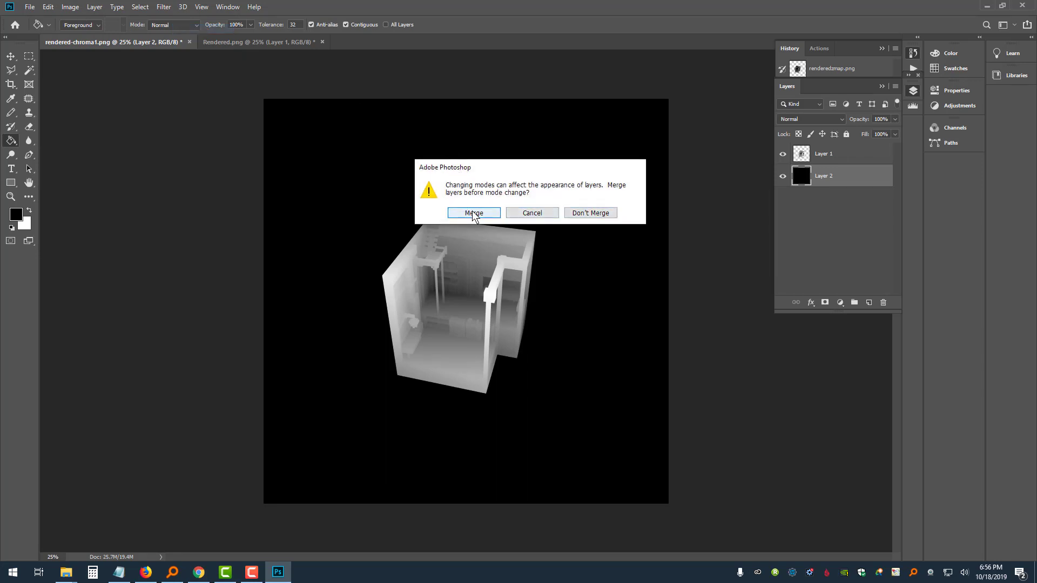
{"action": "left_click", "coordinate": [473, 213]}
{"action": "left_click", "coordinate": [70, 7]}
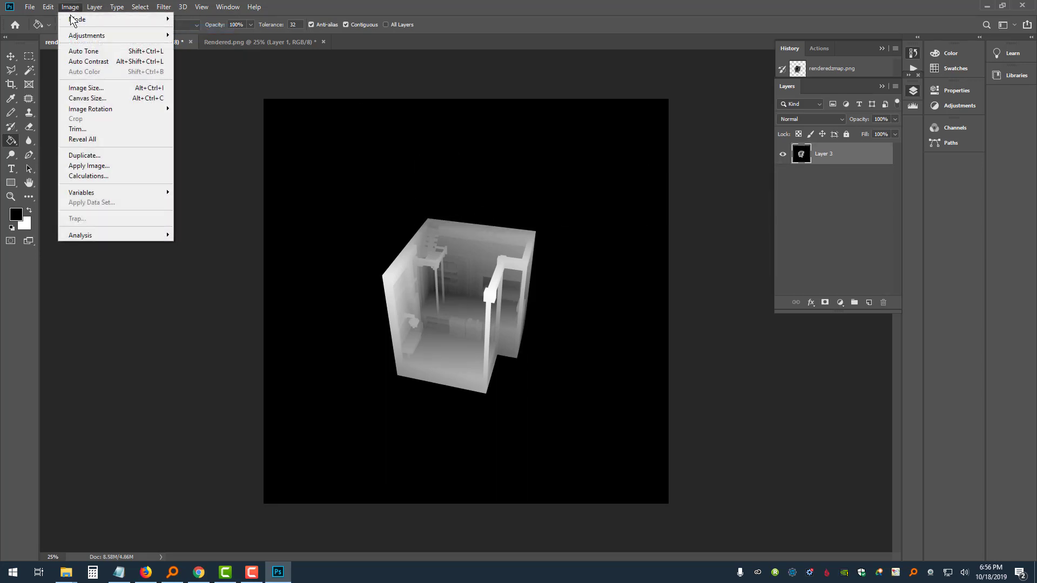
{"action": "mouse_move", "coordinate": [75, 19]}
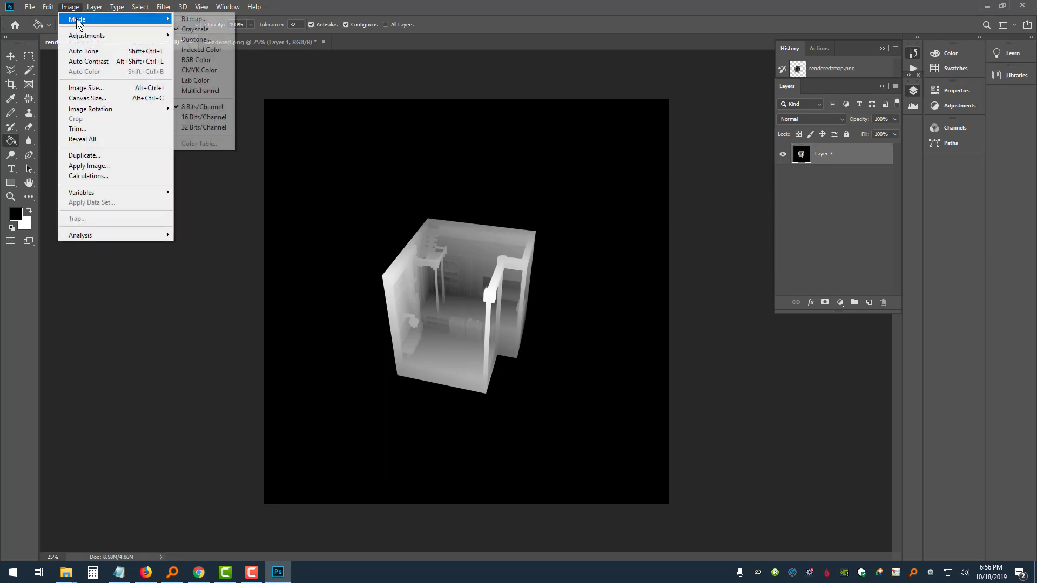
{"action": "left_click", "coordinate": [210, 50]}
{"action": "left_click", "coordinate": [469, 212]}
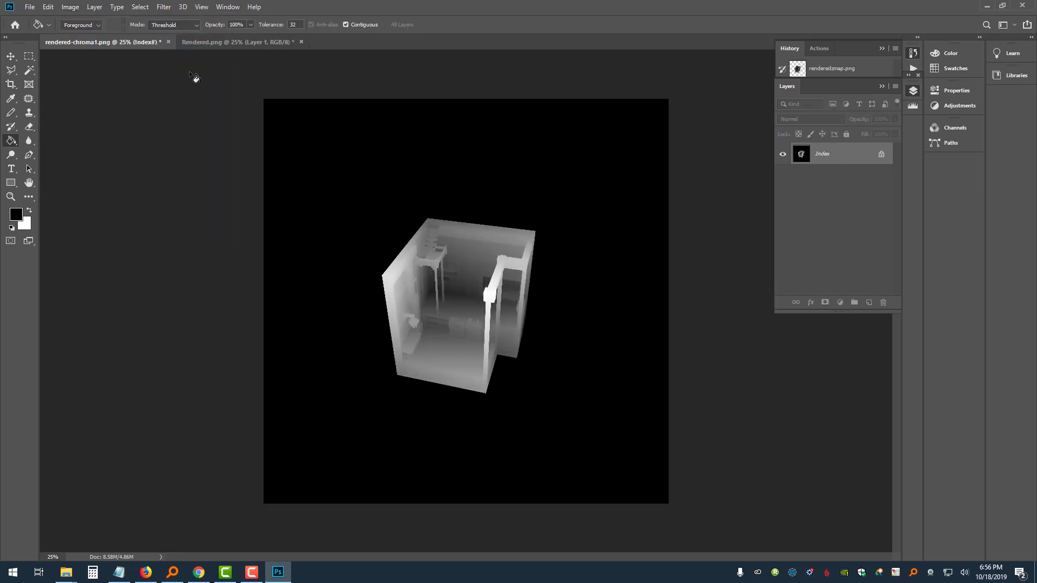
Load the chroma.act color table from the Chroma Demo folder and apply it to the indexed depth map.
{"action": "left_click", "coordinate": [70, 6]}
{"action": "mouse_move", "coordinate": [81, 19]}
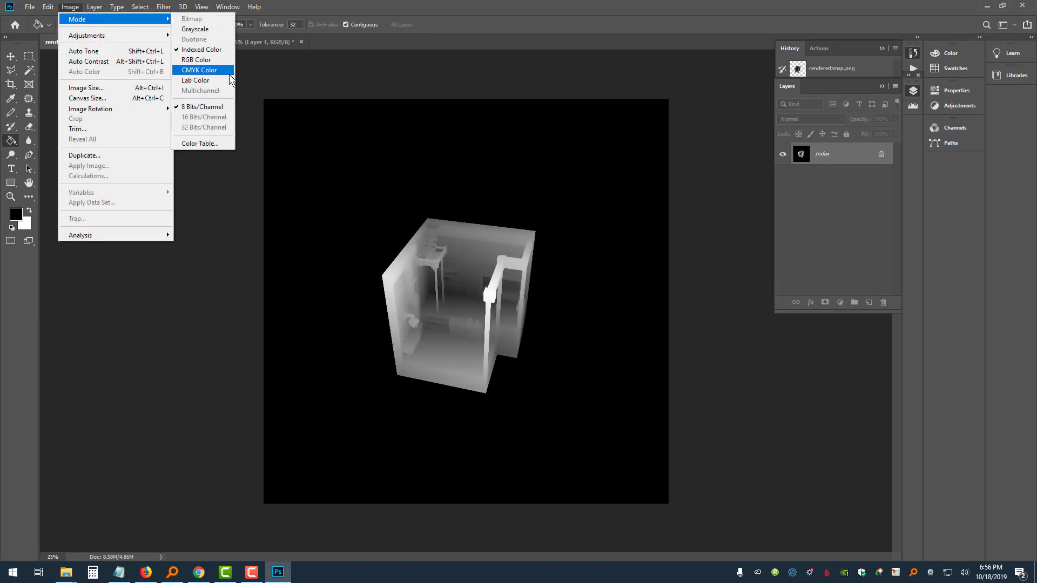
{"action": "left_click", "coordinate": [226, 144]}
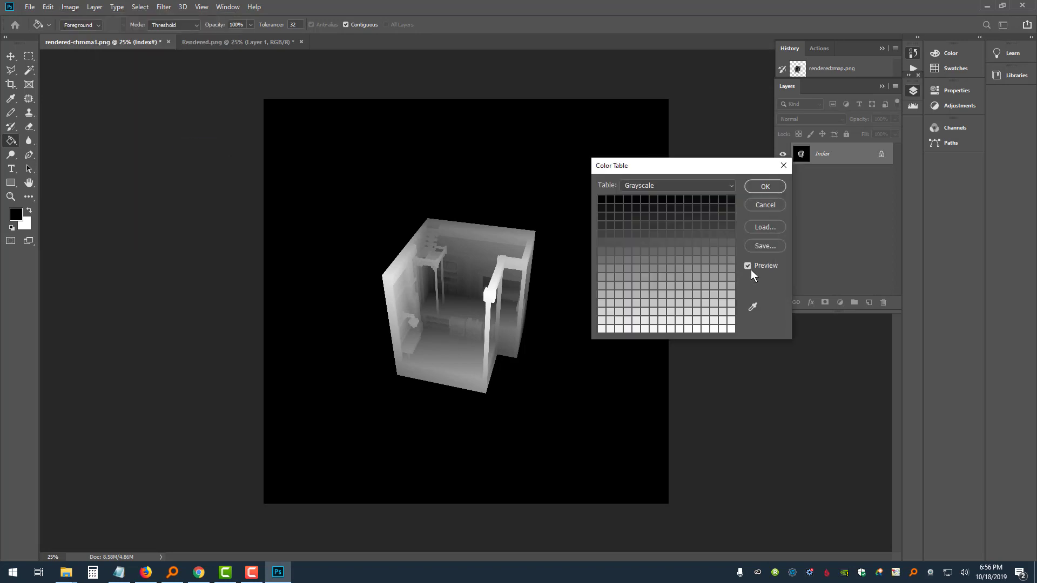
{"action": "left_click", "coordinate": [769, 232]}
{"action": "left_click", "coordinate": [651, 254]}
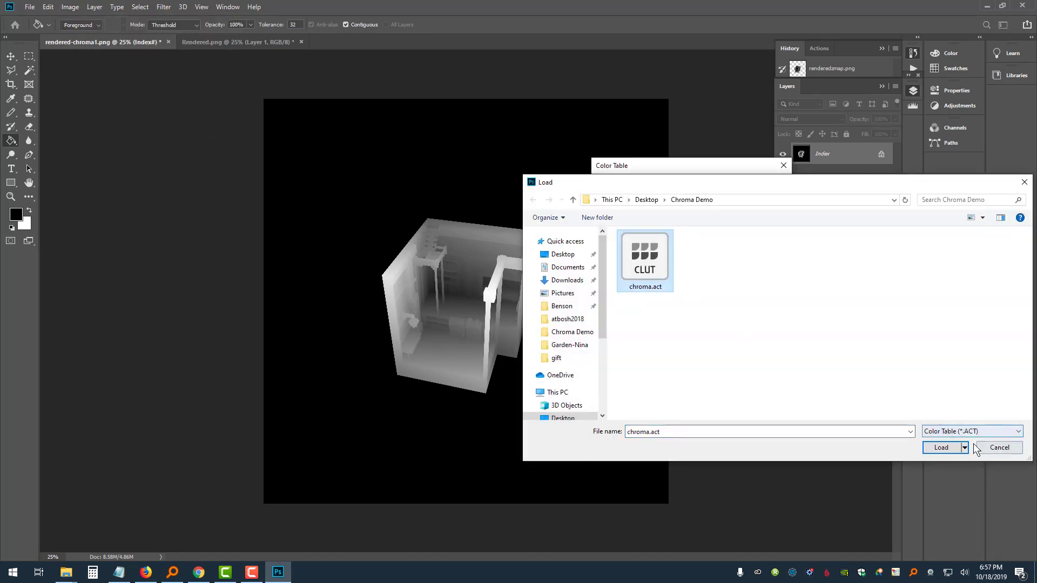
{"action": "left_click", "coordinate": [943, 448]}
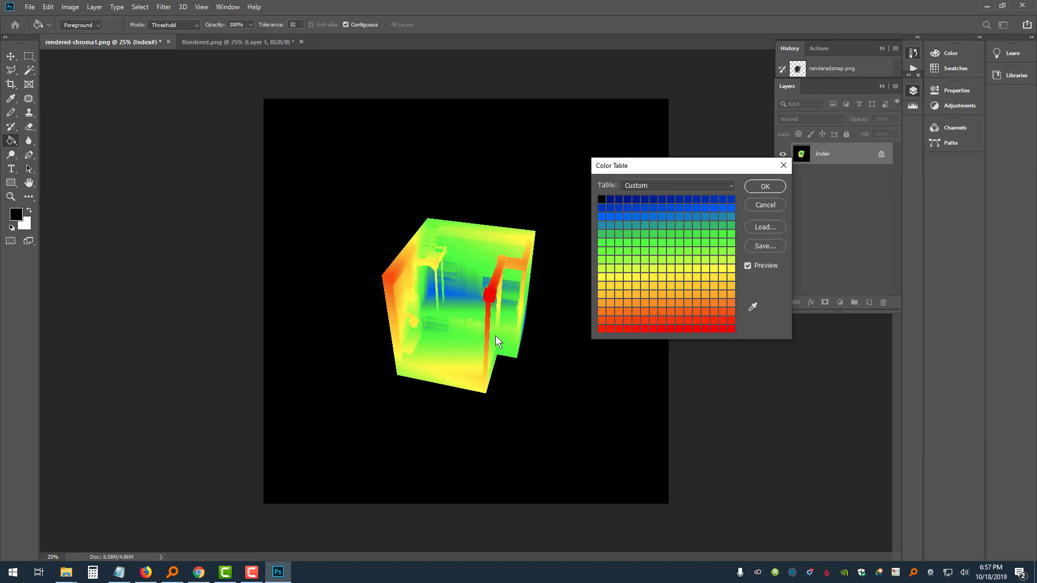
{"action": "left_click", "coordinate": [759, 187]}
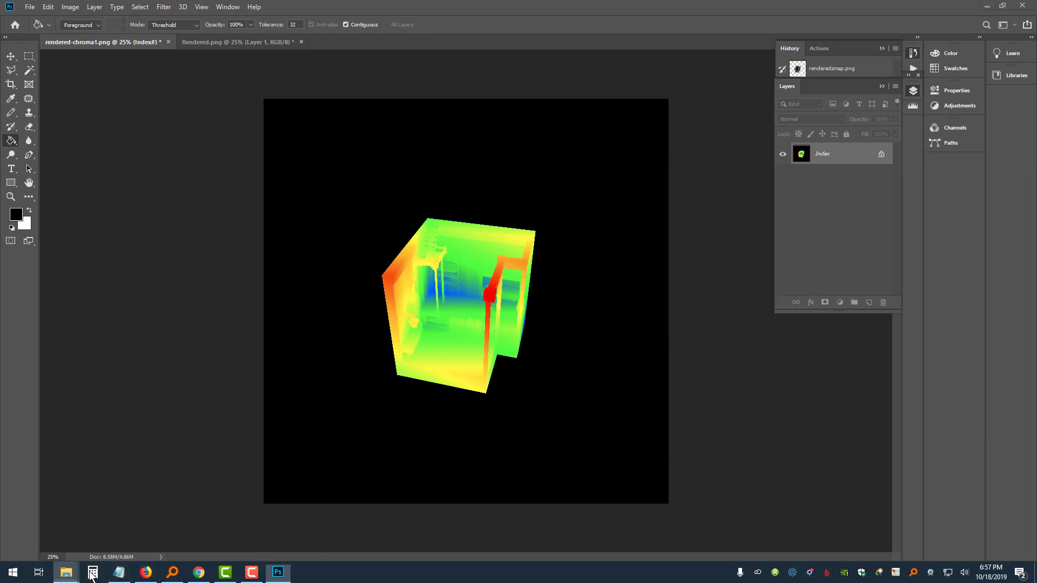
Try to open rendered-chroma1.png in Photoshop from the Chroma Demo folder in File Explorer.
{"action": "mouse_move", "coordinate": [65, 572]}
{"action": "left_click", "coordinate": [411, 527]}
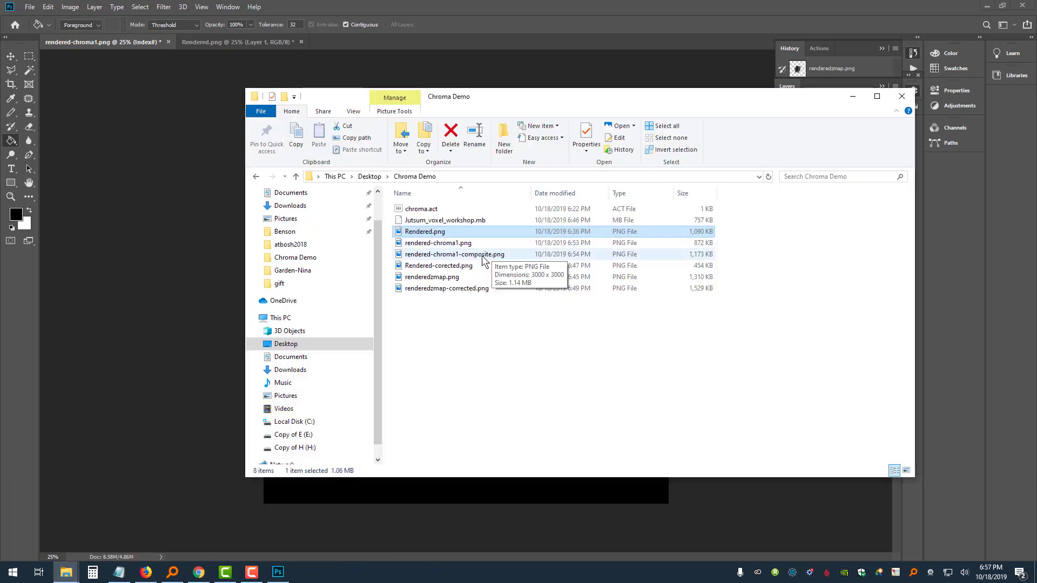
{"action": "left_click_drag", "start_coordinate": [464, 244], "coordinate": [449, 48]}
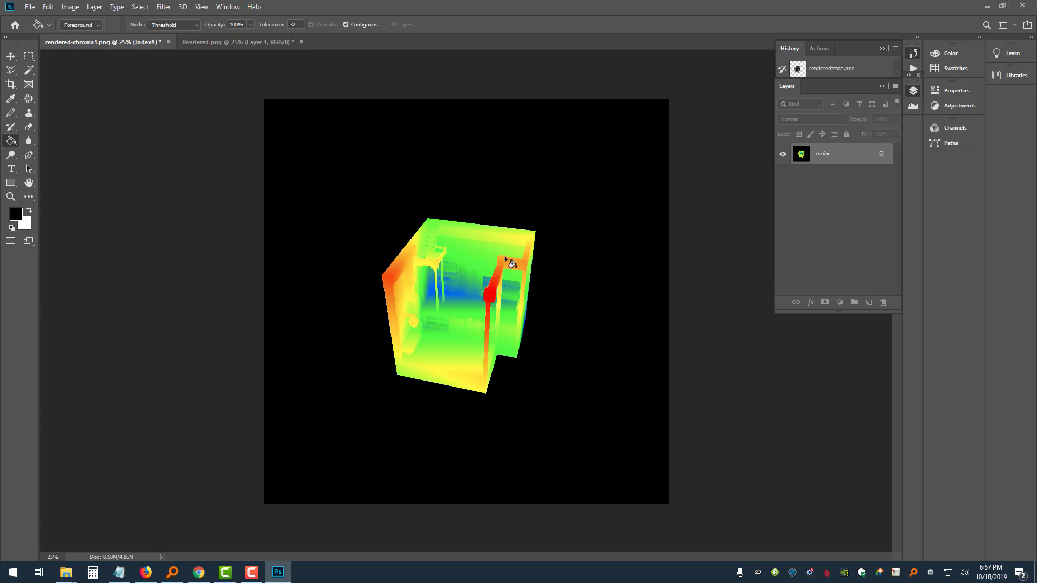
Convert the color-mapped depth image back to RGB Color mode.
{"action": "left_click", "coordinate": [70, 7]}
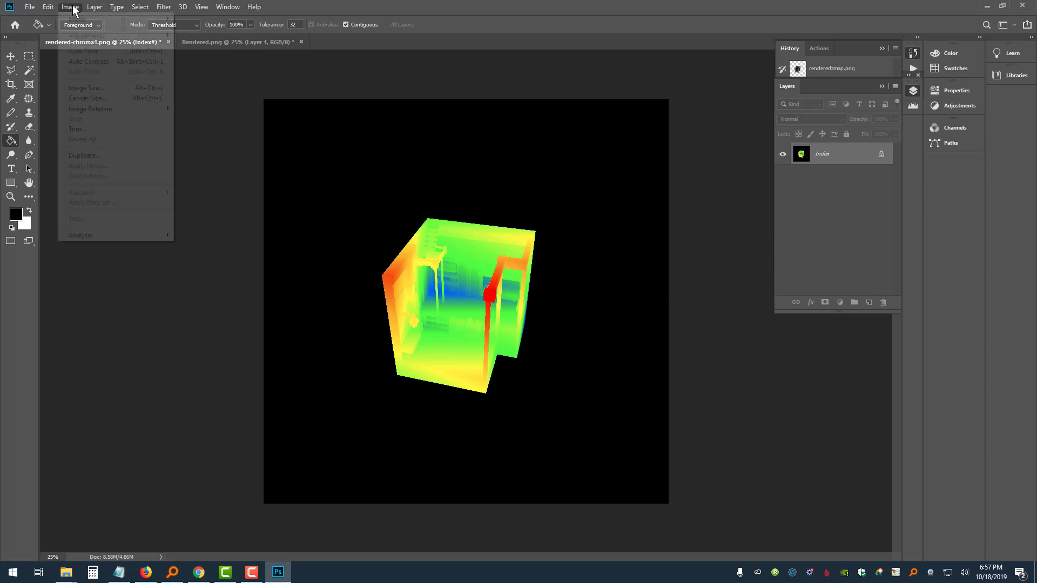
{"action": "mouse_move", "coordinate": [85, 18]}
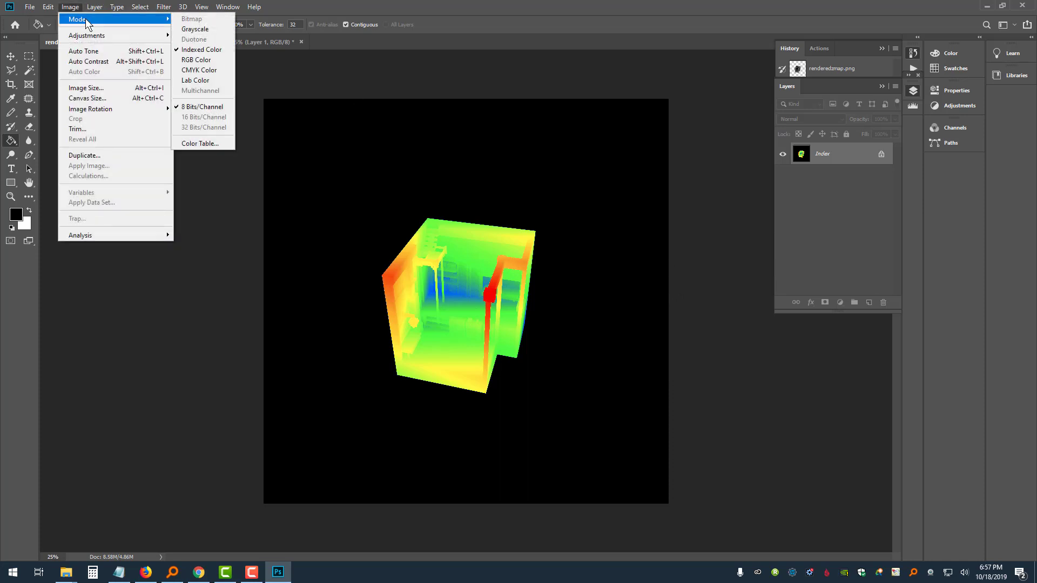
{"action": "left_click", "coordinate": [202, 60]}
Paste the copied workshop render as a layer above the color-mapped depth image and set its blending mode to Multiply.
{"action": "left_click", "coordinate": [242, 38]}
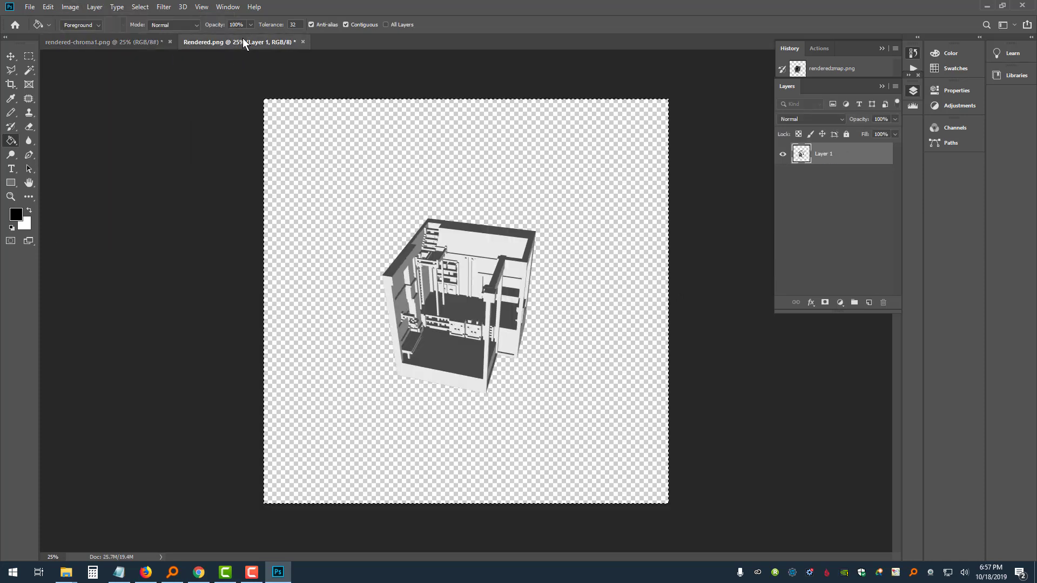
{"action": "left_click", "coordinate": [107, 43]}
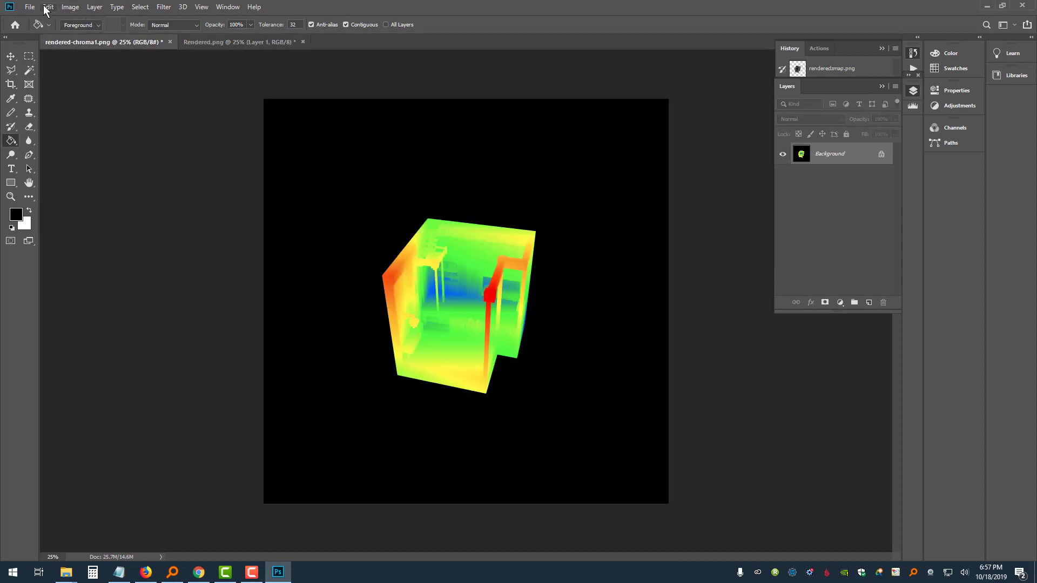
{"action": "left_click", "coordinate": [48, 7]}
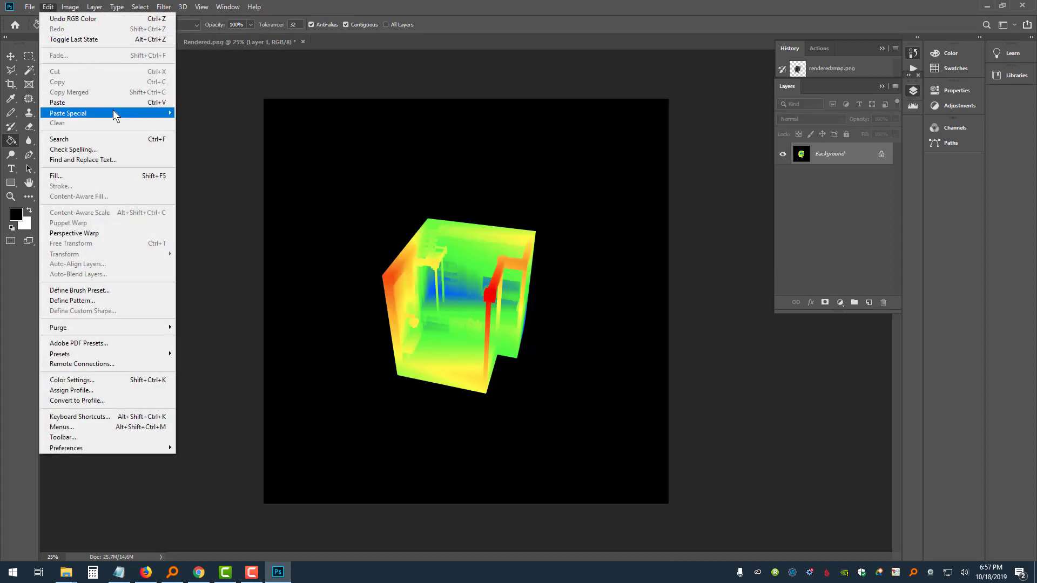
{"action": "mouse_move", "coordinate": [113, 111]}
{"action": "left_click", "coordinate": [203, 123]}
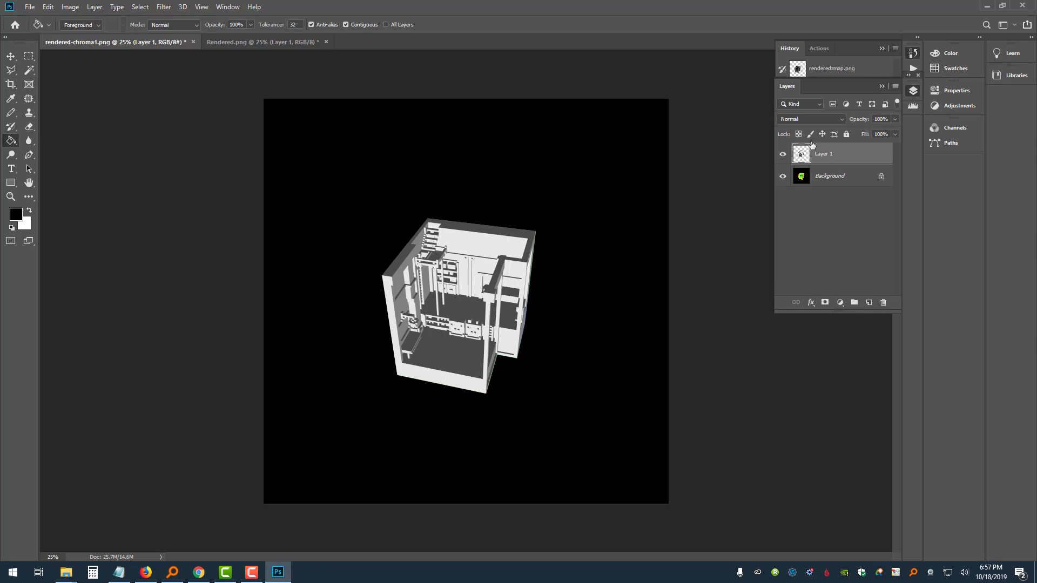
{"action": "left_click", "coordinate": [816, 120]}
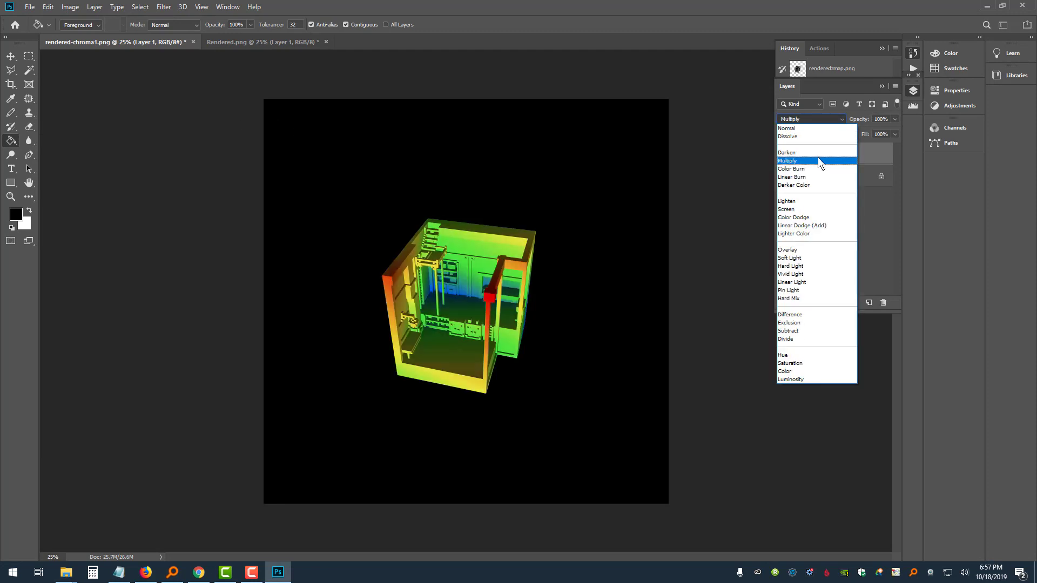
{"action": "left_click", "coordinate": [818, 157]}
Flatten the multiplied render and the color map into a single background layer.
{"action": "left_click", "coordinate": [29, 7]}
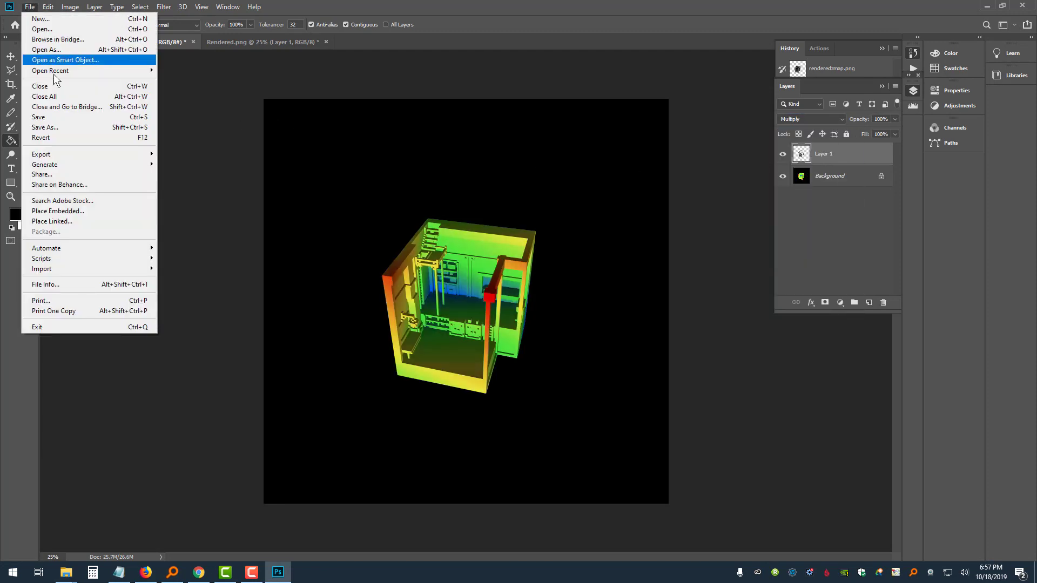
{"action": "mouse_move", "coordinate": [94, 7]}
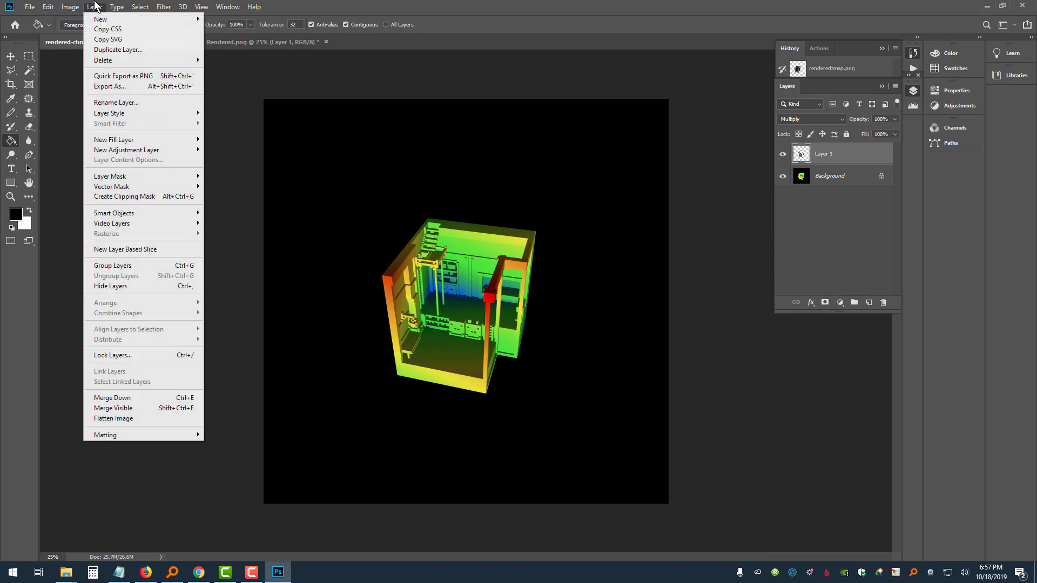
{"action": "left_click", "coordinate": [142, 419]}
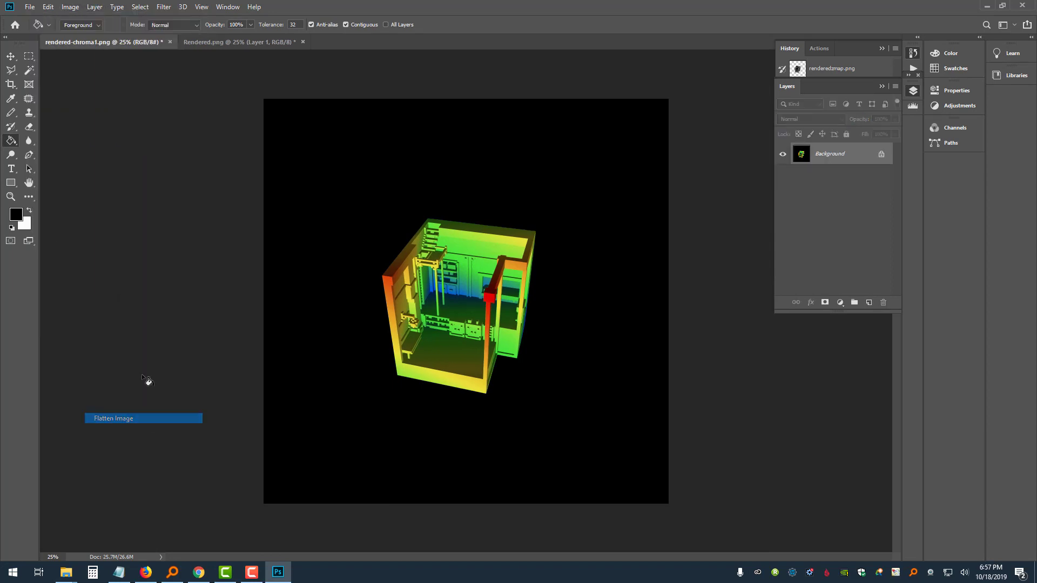
Save the flattened image as rendered-chroma2-composite.png in the Chroma Demo folder.
{"action": "left_click", "coordinate": [29, 7]}
{"action": "left_click", "coordinate": [67, 129]}
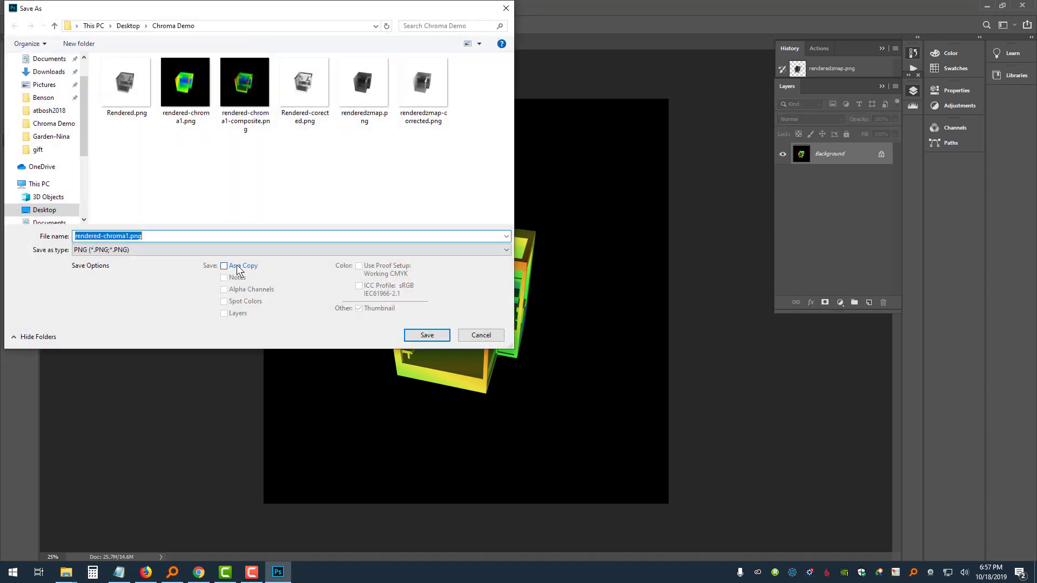
{"action": "left_click", "coordinate": [131, 236]}
{"action": "left_click", "coordinate": [242, 134]}
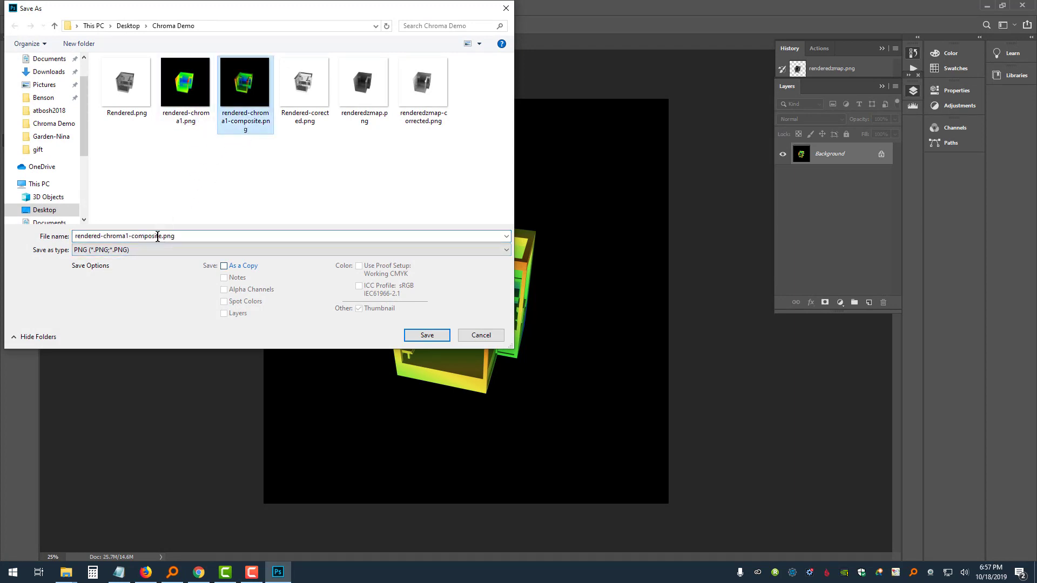
{"action": "left_click", "coordinate": [130, 236]}
{"action": "left_click", "coordinate": [126, 236]}
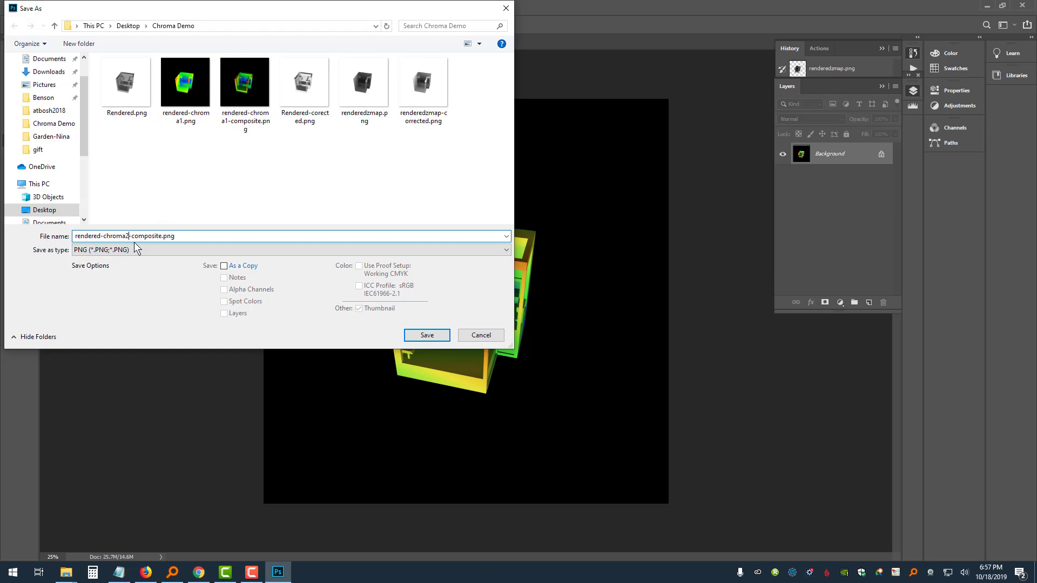
{"action": "key", "text": "Return"}
{"action": "key", "text": "Return"}
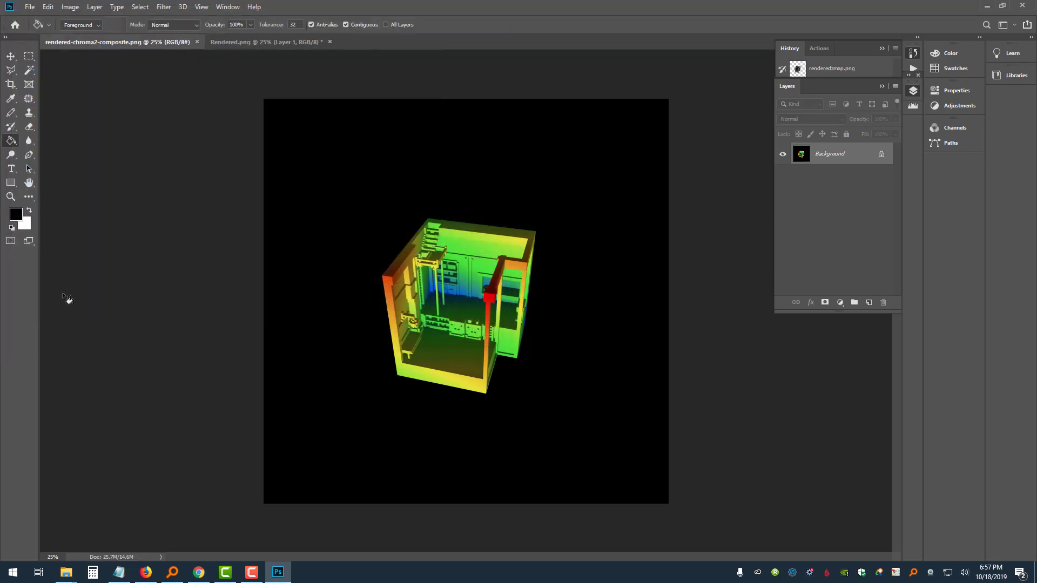
Open rendered-chroma1-composite.png from the Chroma Demo folder in Photoshop and compare its depth colors with rendered-chroma2-composite.png.
{"action": "left_click", "coordinate": [66, 572]}
{"action": "left_click", "coordinate": [365, 517]}
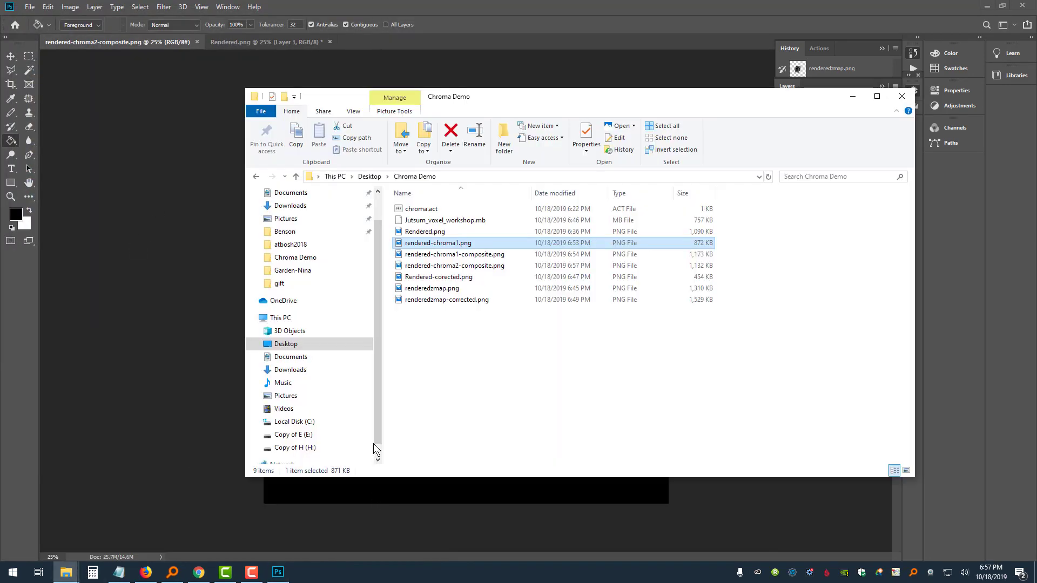
{"action": "left_click_drag", "start_coordinate": [487, 258], "coordinate": [366, 43]}
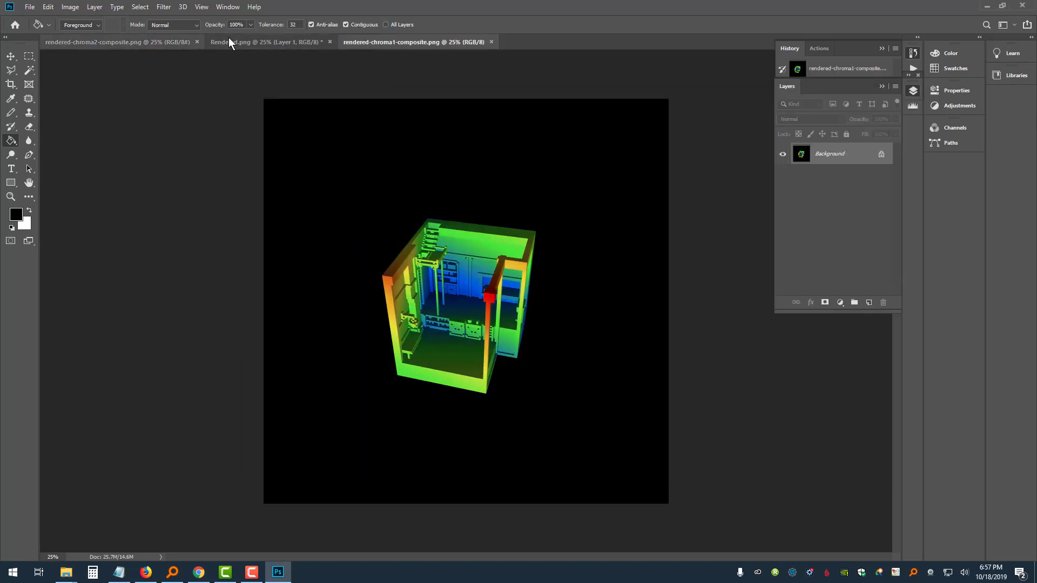
{"action": "left_click", "coordinate": [161, 40]}
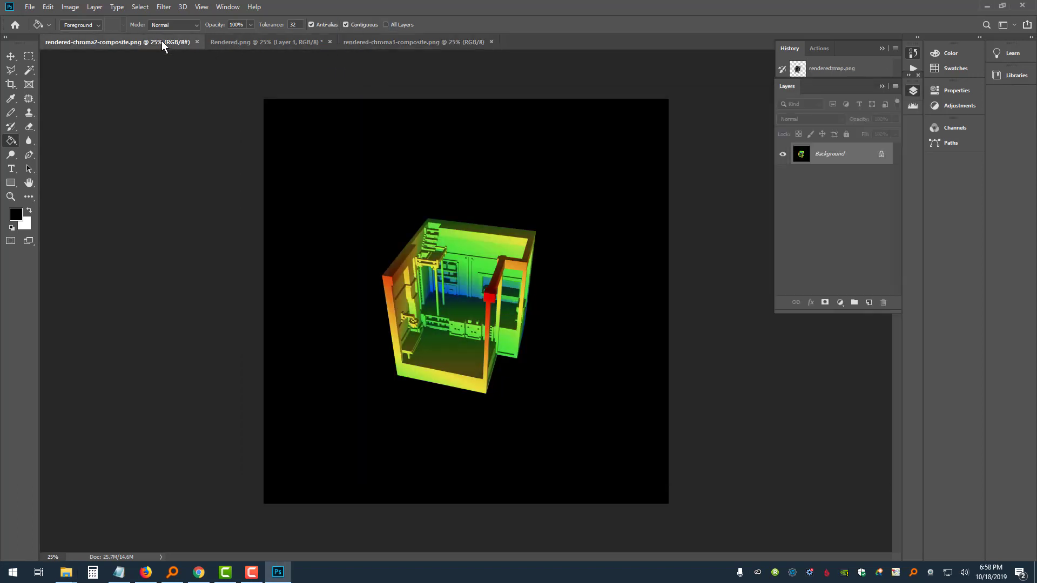
{"action": "left_click", "coordinate": [371, 41]}
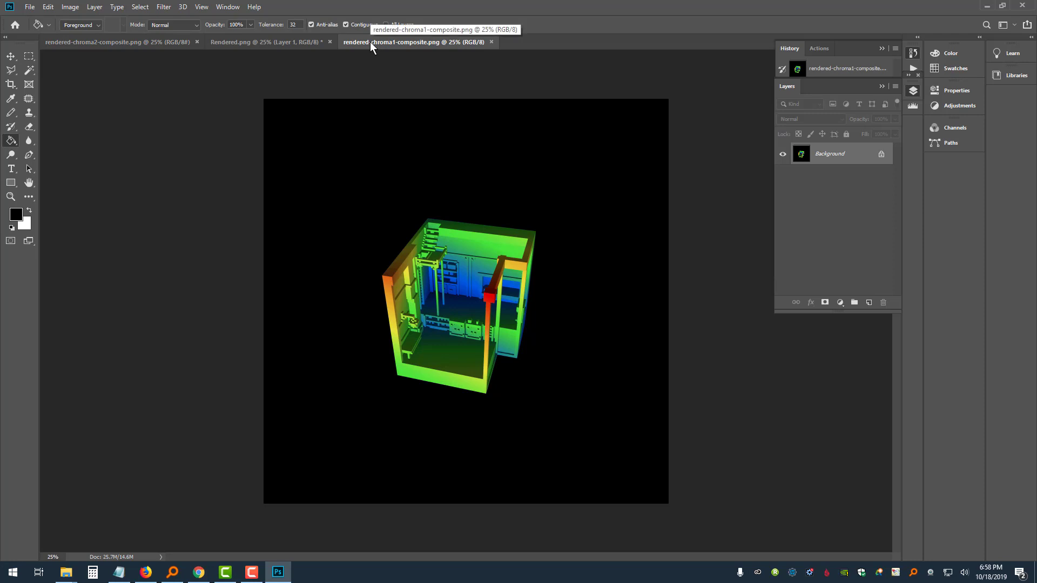
{"action": "left_click", "coordinate": [161, 37]}
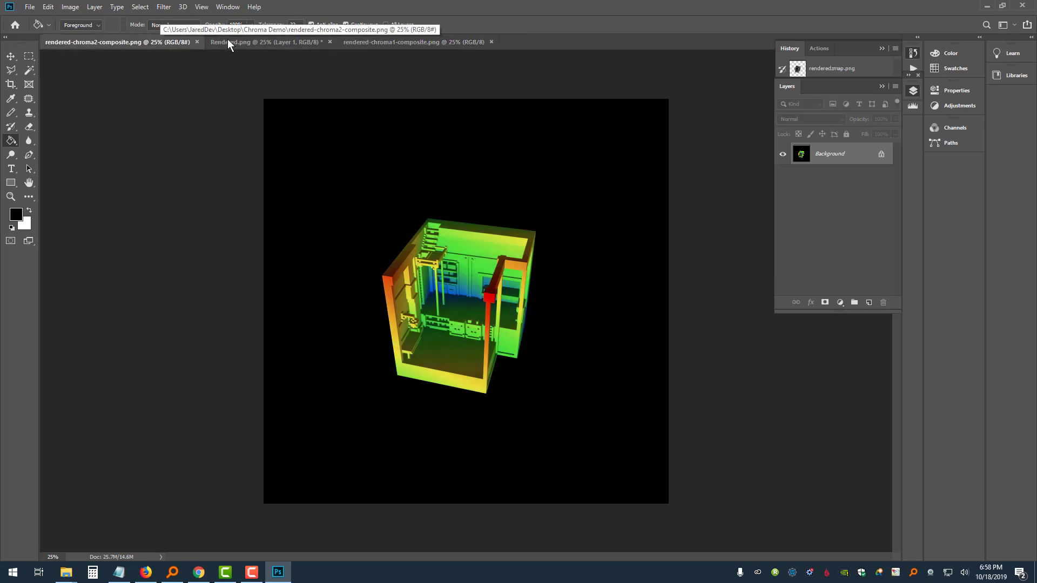
{"action": "left_click", "coordinate": [371, 40]}
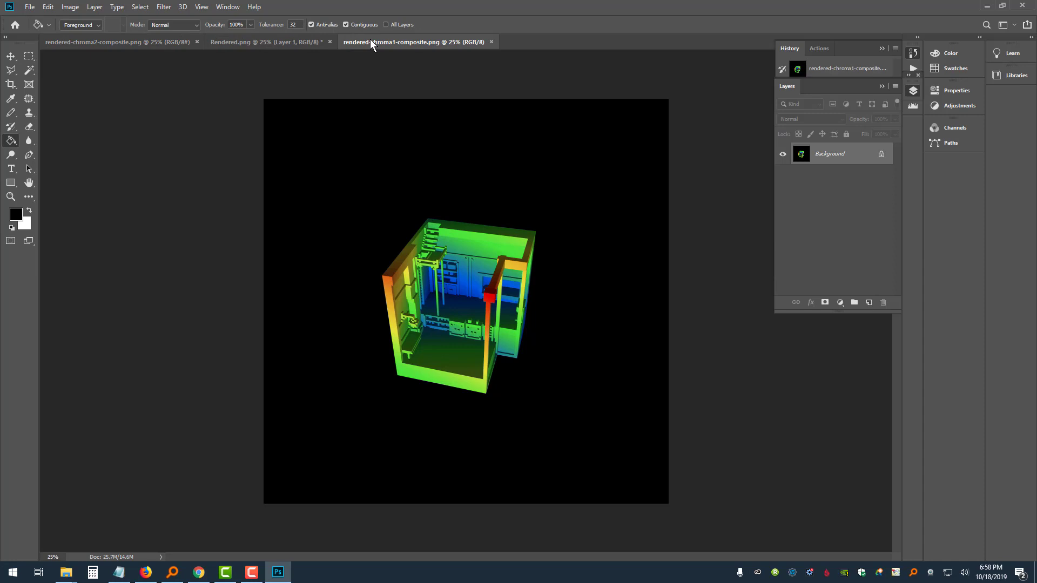
{"action": "left_click", "coordinate": [127, 42]}
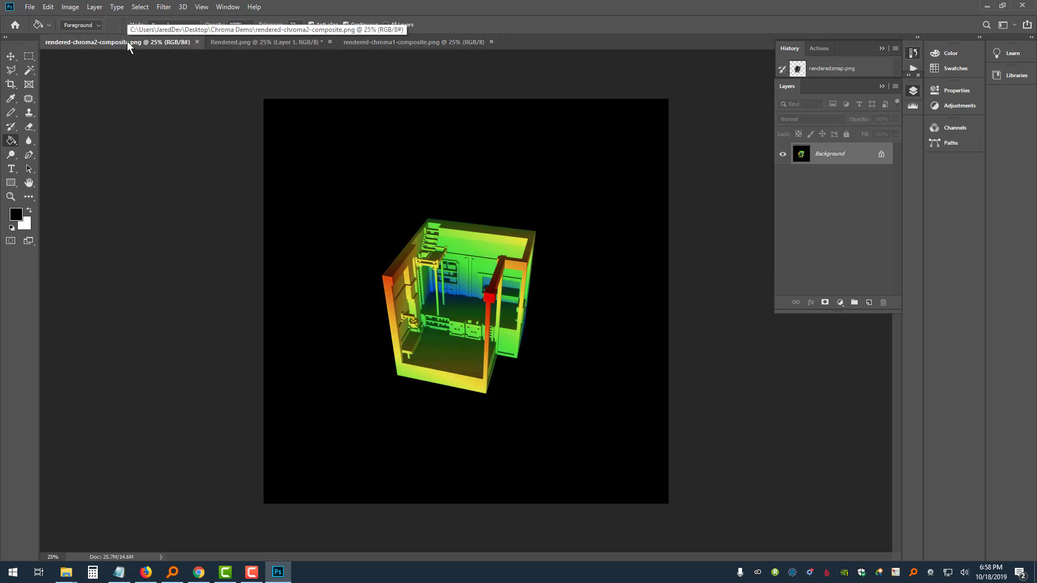